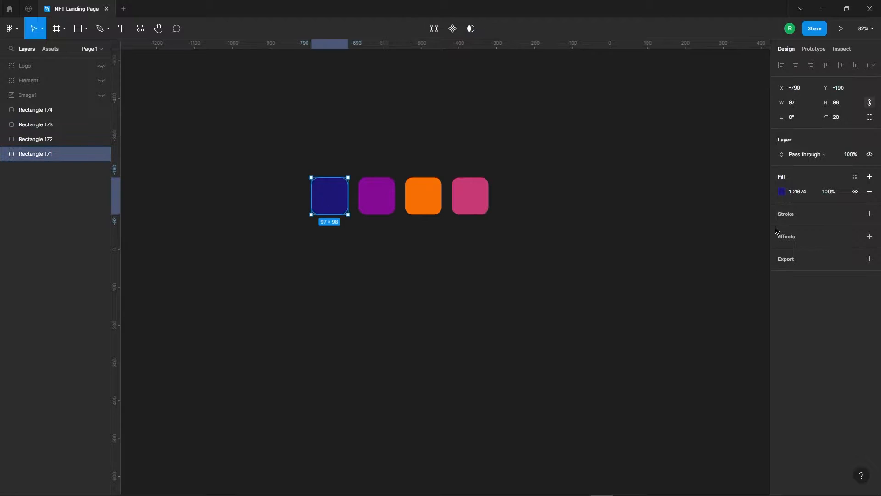
- Examine the fill hex codes of the four rounded palette squares one after another
click(782, 192)
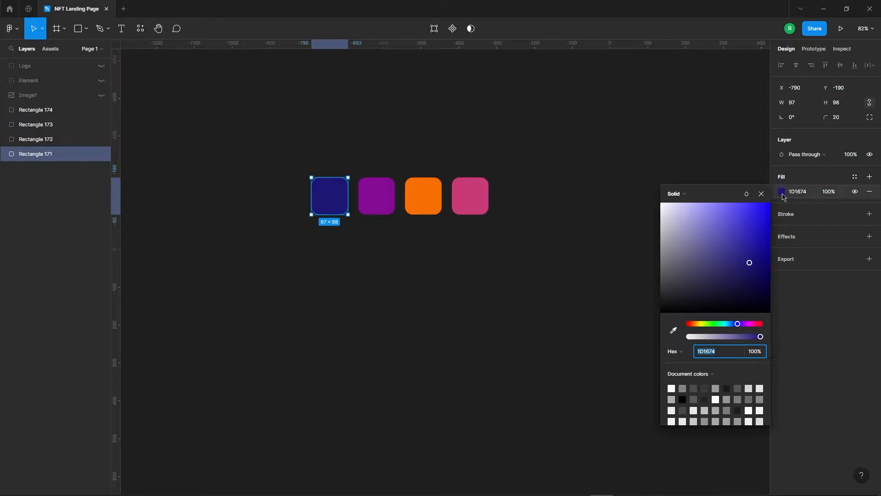
click(383, 197)
click(781, 191)
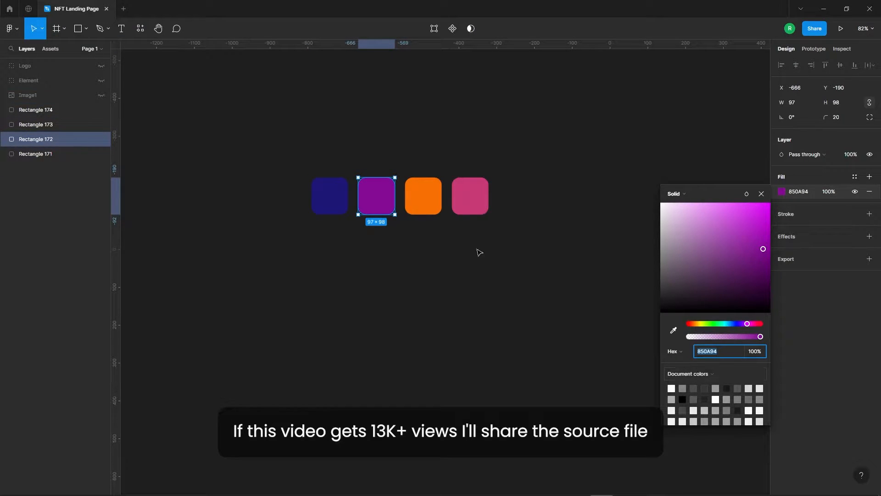
click(422, 196)
click(780, 193)
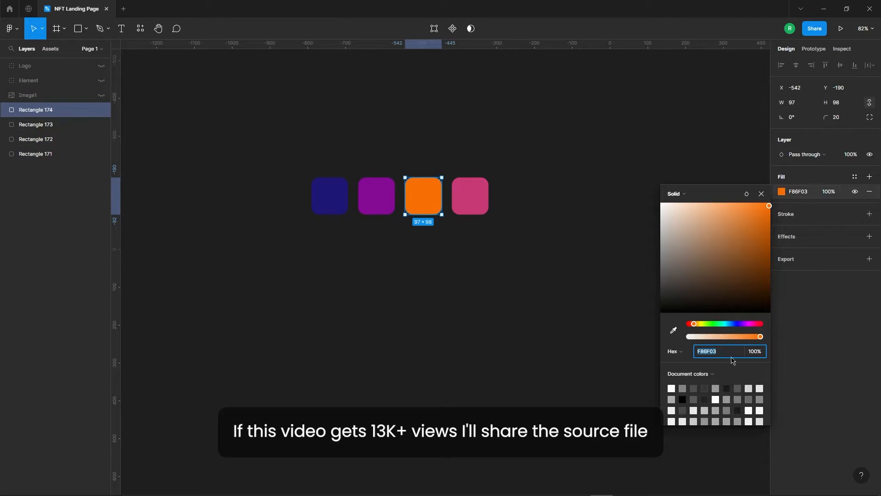
click(471, 198)
click(781, 192)
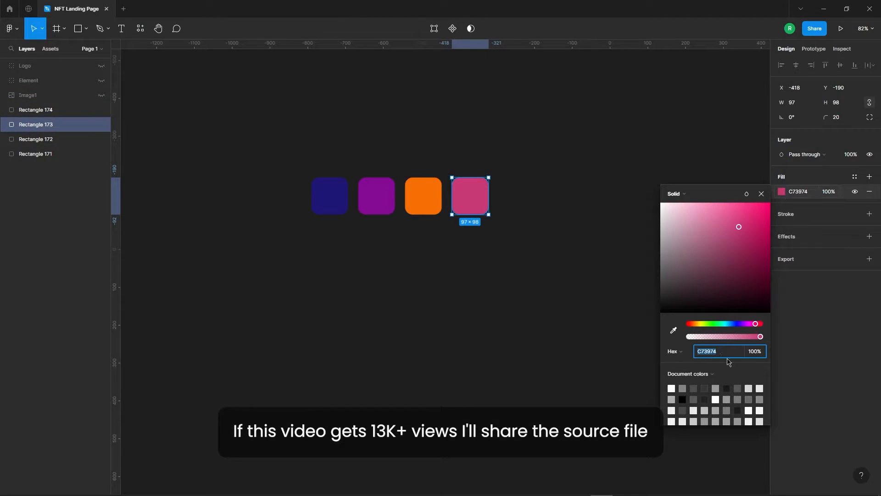
click(582, 247)
- Create a new frame from the Desktop 1440×1024 preset next to the colour palette
scroll(256, 225, down, 5)
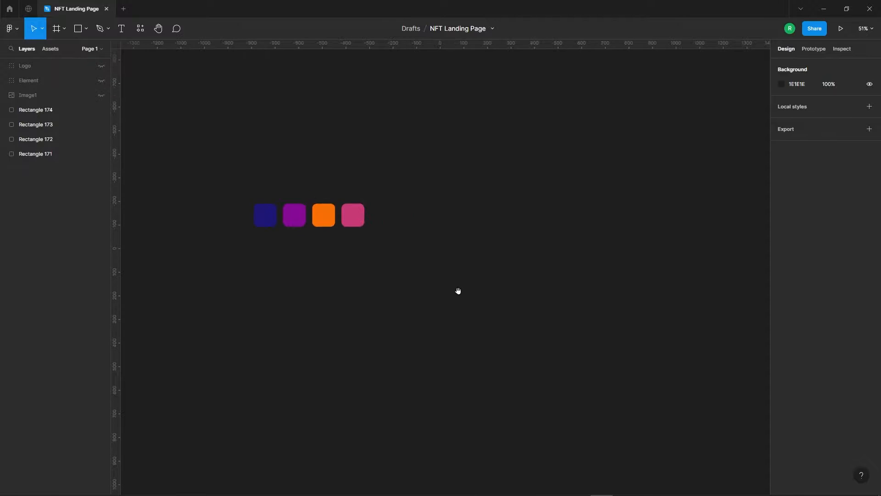
click(56, 29)
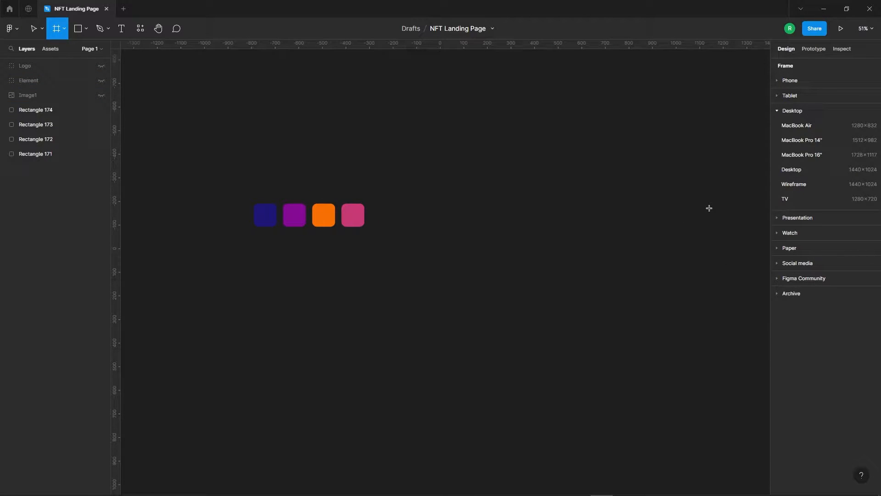
click(791, 169)
key(Escape)
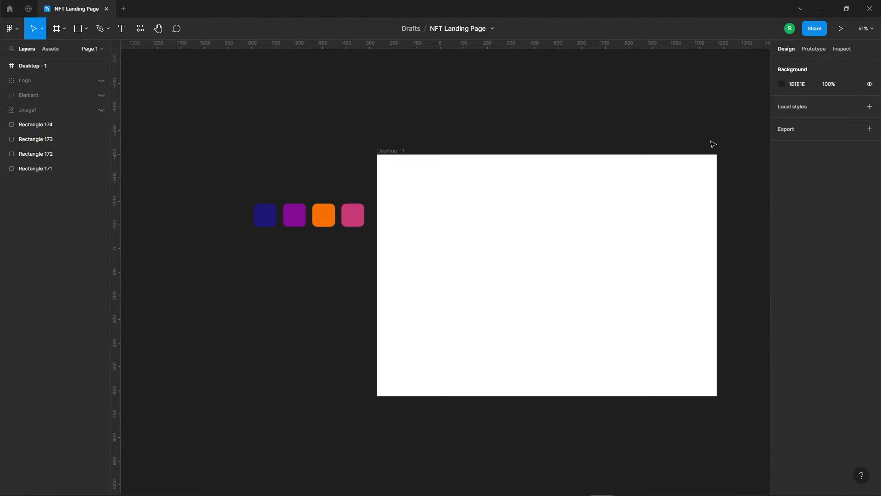
scroll(572, 122, down, 1)
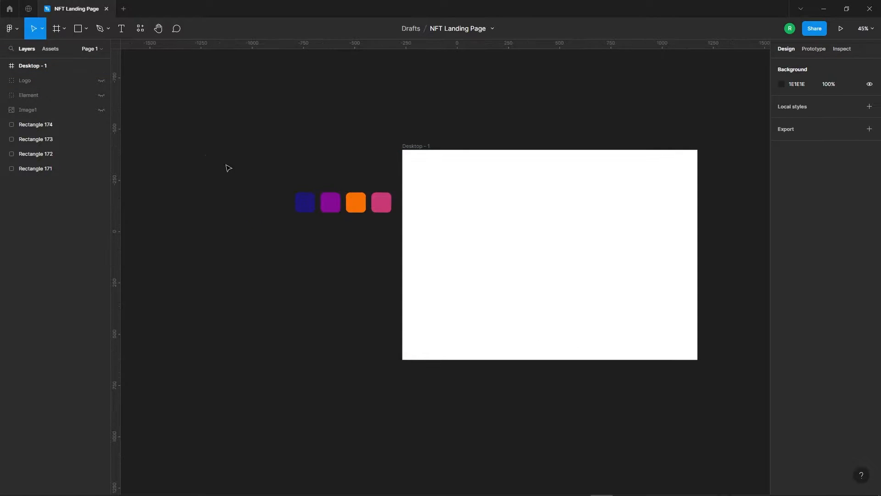
- Unhide the Image1 layer, move the city picture beside the Desktop - 1 frame and rotate it to -90°
click(102, 110)
scroll(545, 154, down, 5)
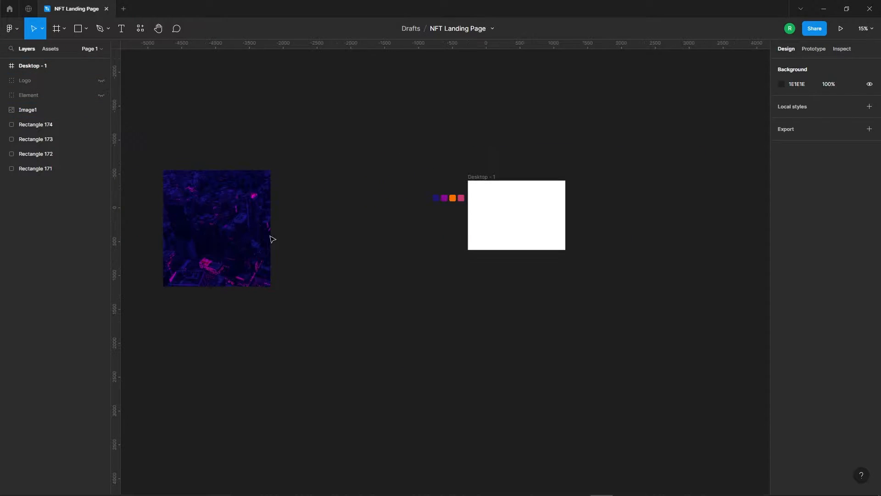
drag(230, 215, 392, 201)
scroll(433, 177, up, 3)
drag(332, 280, 597, 269)
scroll(633, 182, up, 2)
drag(701, 92, 702, 362)
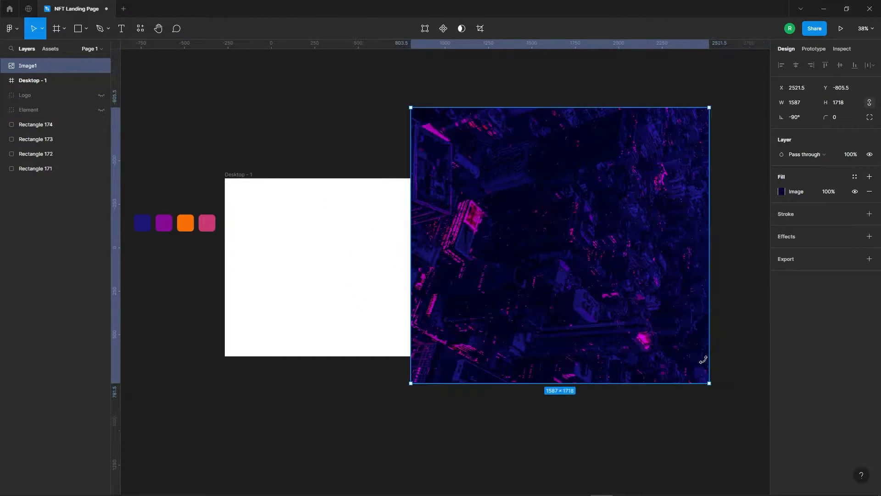
- Move the rotated city image into the Desktop - 1 frame so it covers the whole frame
scroll(653, 84, down, 1)
drag(638, 237, 460, 253)
scroll(295, 204, up, 1)
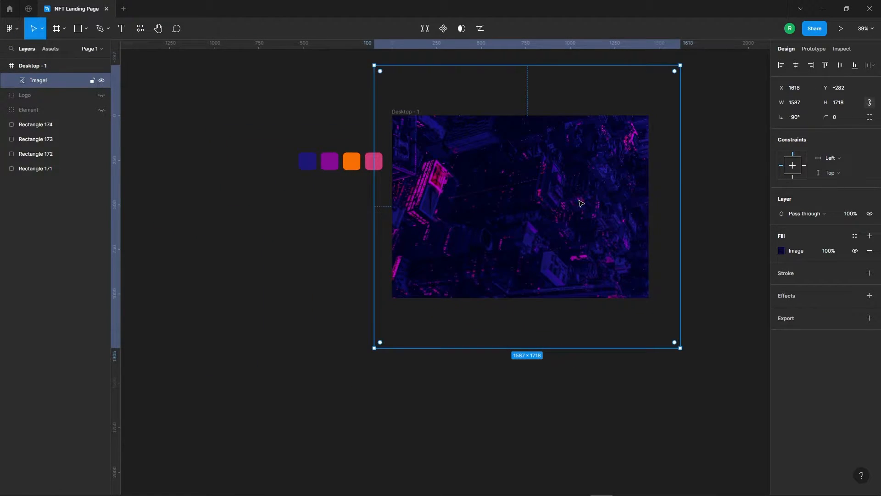
drag(582, 202, 579, 205)
scroll(643, 197, down, 1)
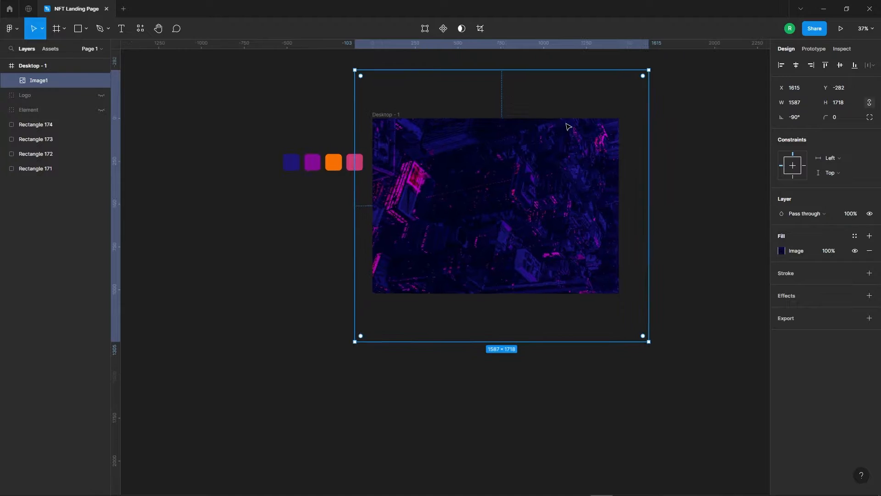
- Add a Layer blur effect with a blur of 70 to the city image
click(632, 189)
click(549, 212)
click(810, 301)
click(806, 310)
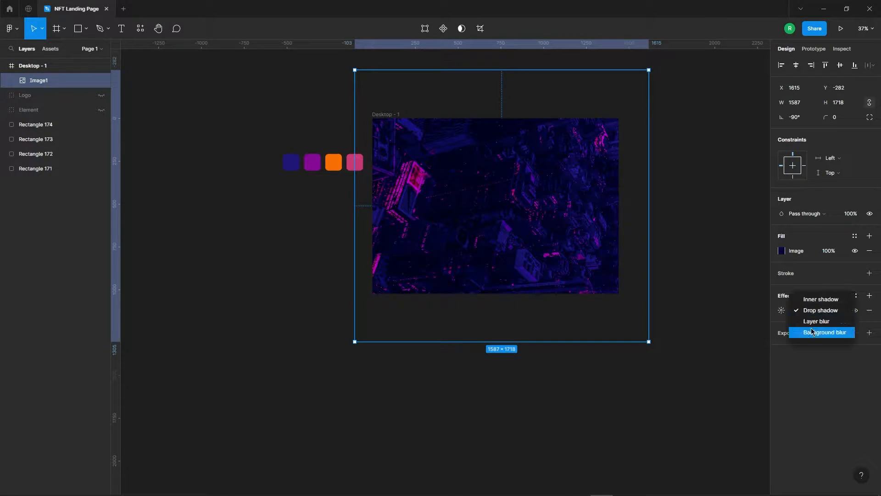
click(807, 321)
click(781, 310)
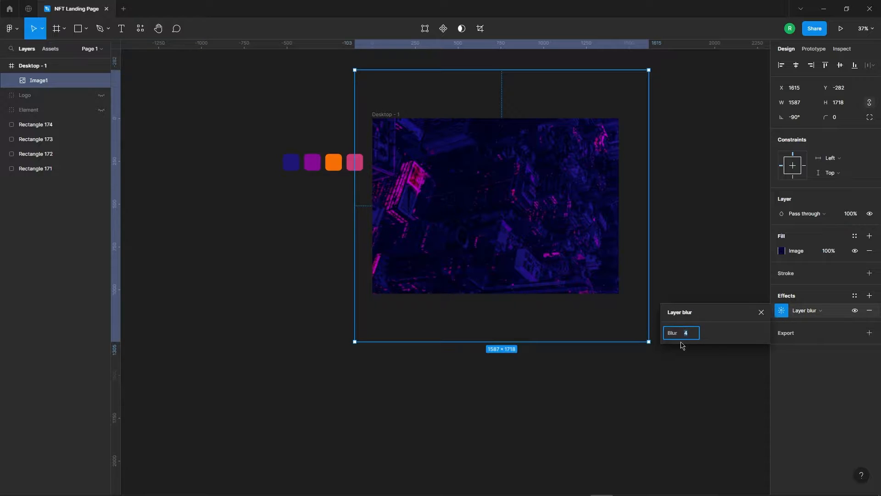
key(shift+Up)
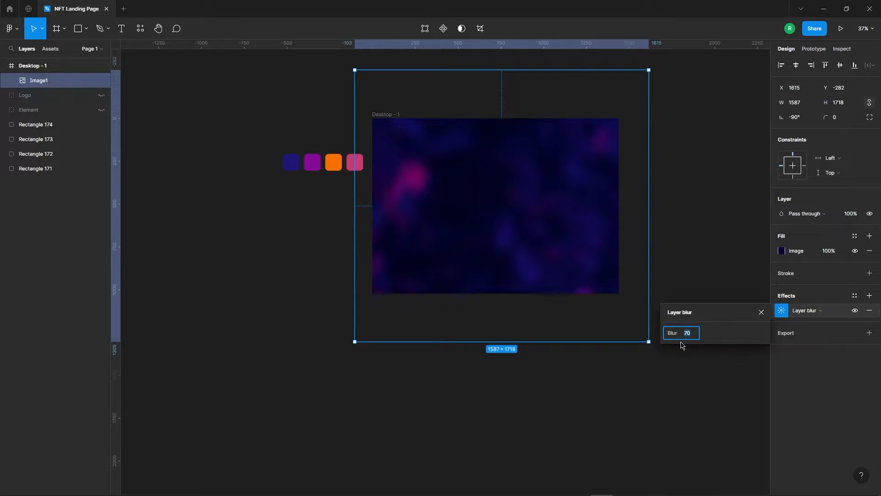
click(715, 214)
- Copy the blurred image and paste a duplicate at the same position inside the Desktop - 1 frame
click(519, 239)
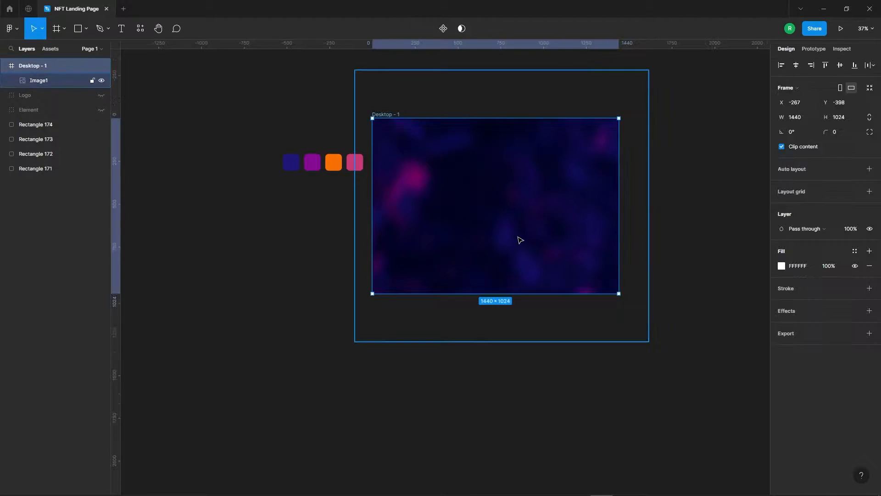
right_click(514, 186)
click(533, 196)
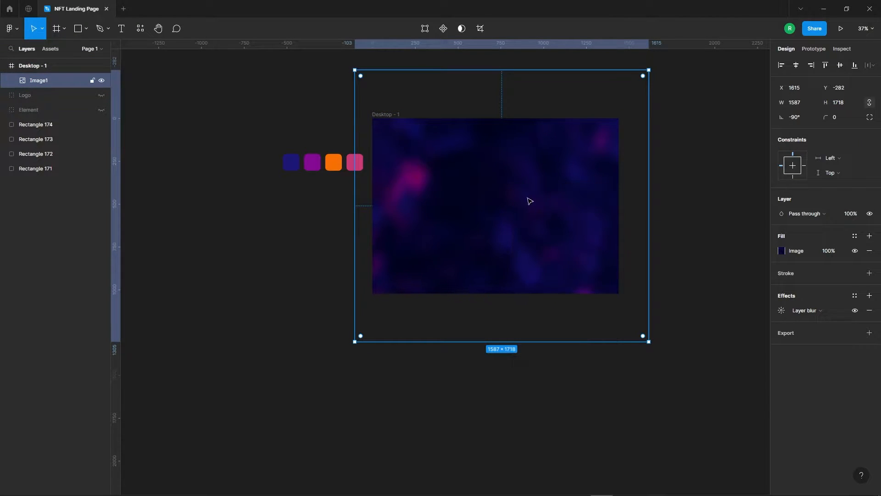
right_click(508, 180)
click(528, 200)
drag(467, 152, 528, 253)
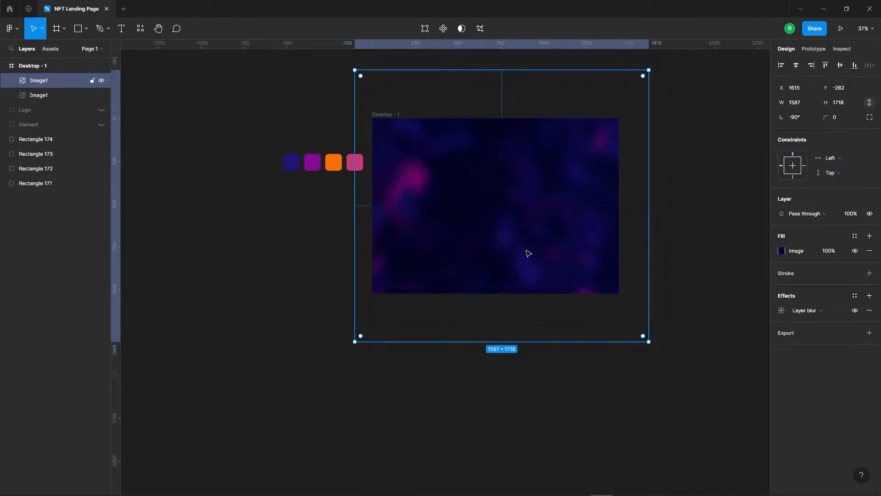
- Set the upper Image1 copy's layer blend mode to Color dodge
click(854, 251)
click(820, 214)
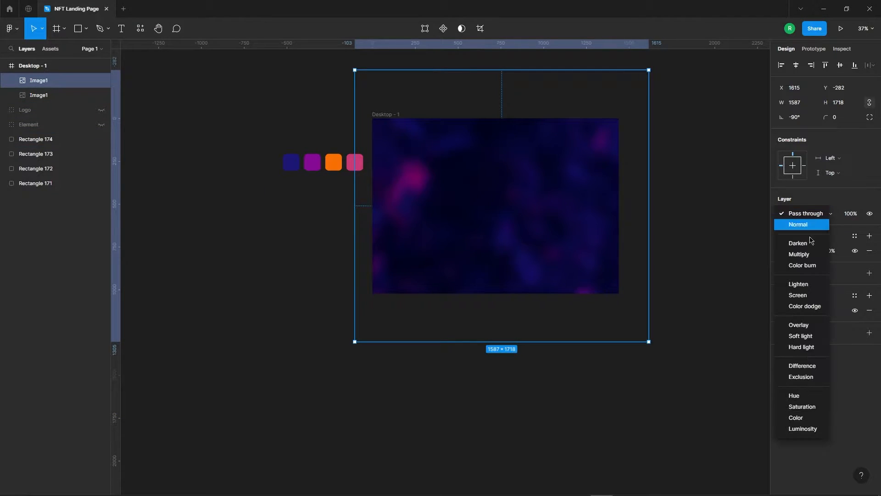
click(776, 308)
scroll(529, 110, up, 2)
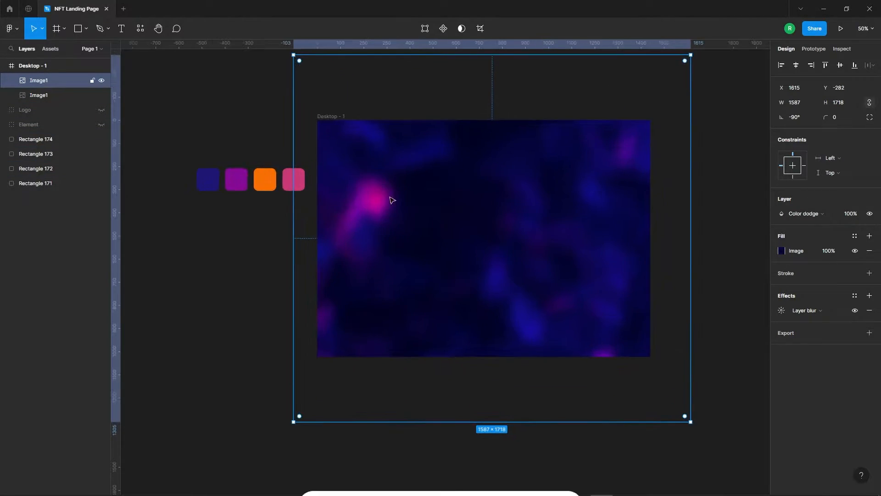
- Reduce the upper image copy's layer blur to 65
click(781, 310)
click(688, 336)
key(Down)
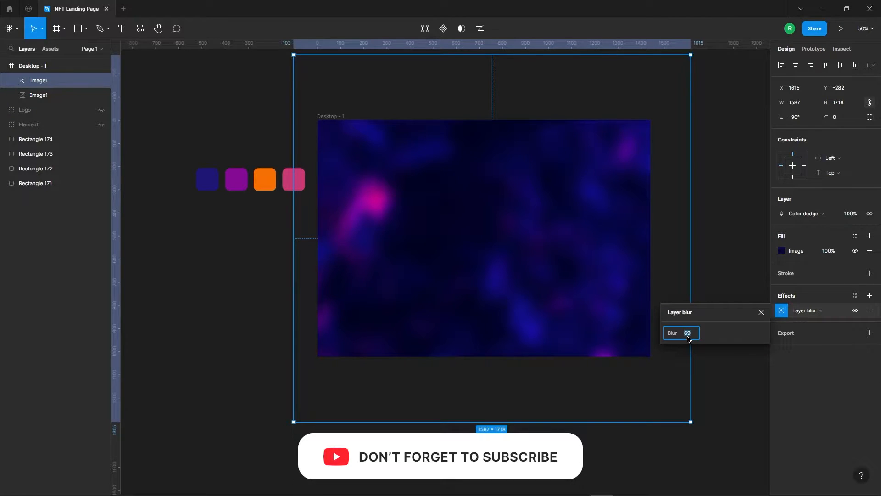
key(Return)
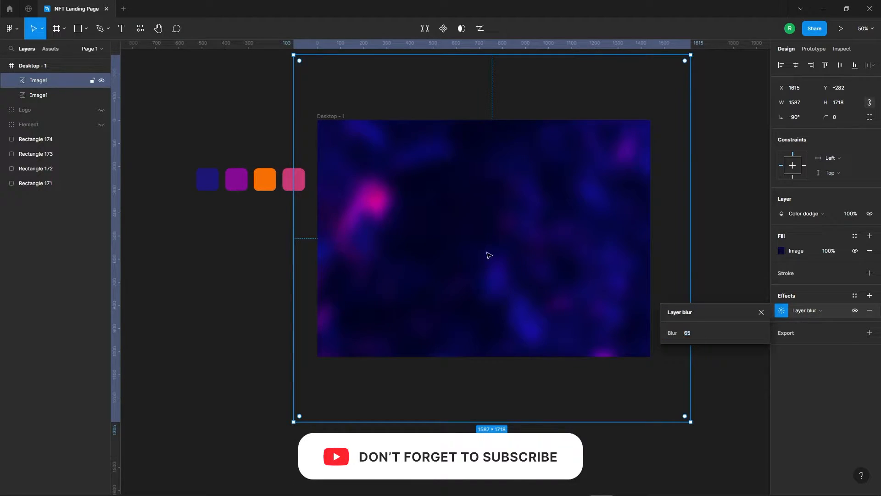
mouse_move(546, 254)
mouse_down()
mouse_move(548, 263)
mouse_move(538, 262)
mouse_up()
click(709, 211)
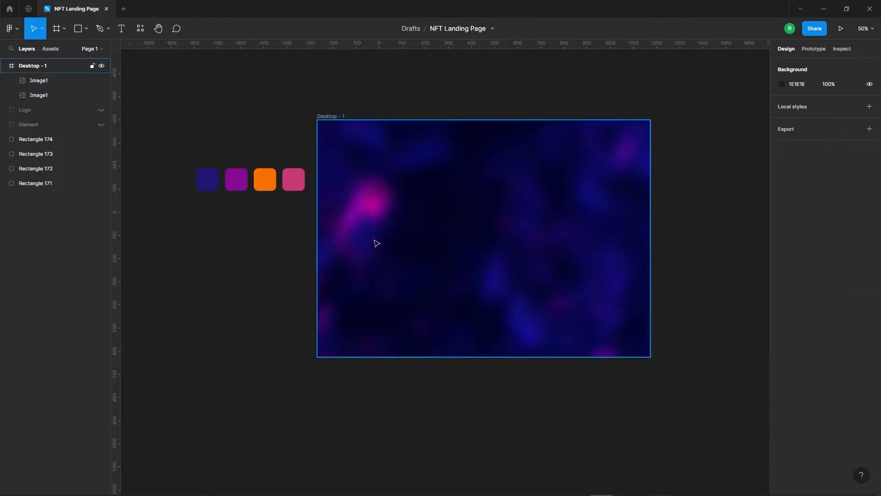
scroll(625, 229, down, 3)
scroll(673, 133, up, 2)
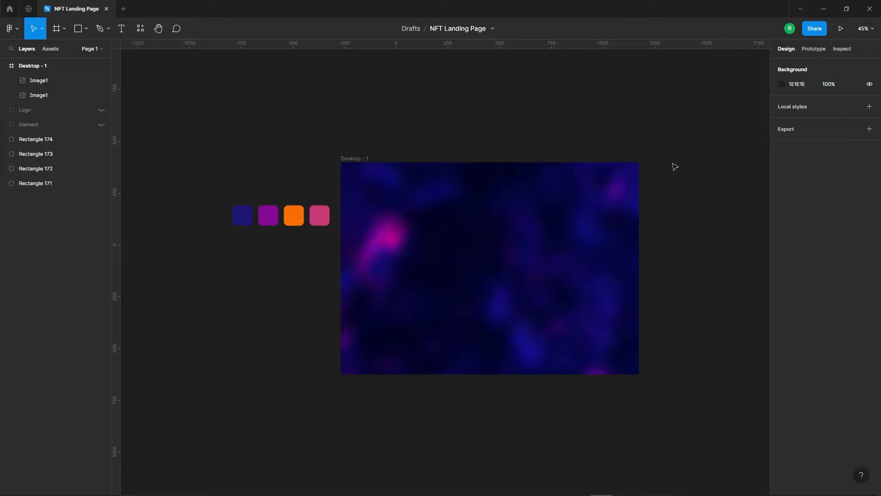
- Draw a circle of about 514 × 514 near the middle of the Desktop - 1 frame
click(86, 29)
click(44, 80)
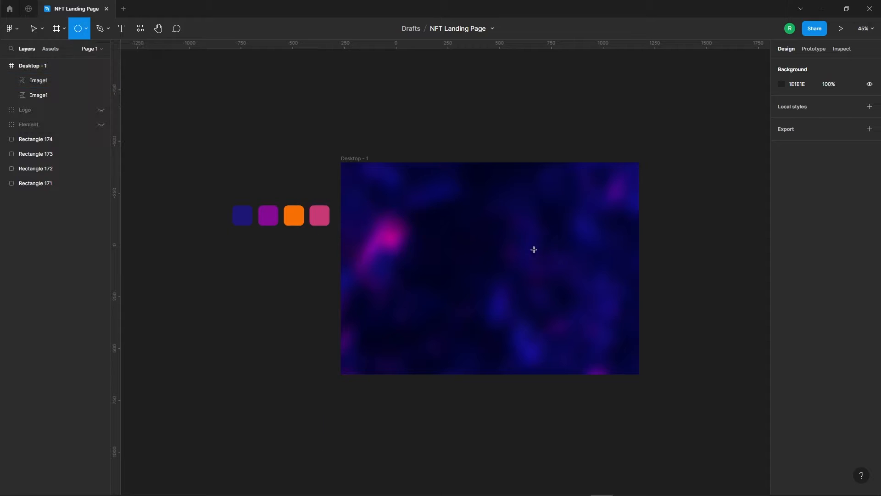
scroll(512, 225, up, 1)
drag(416, 194, 539, 318)
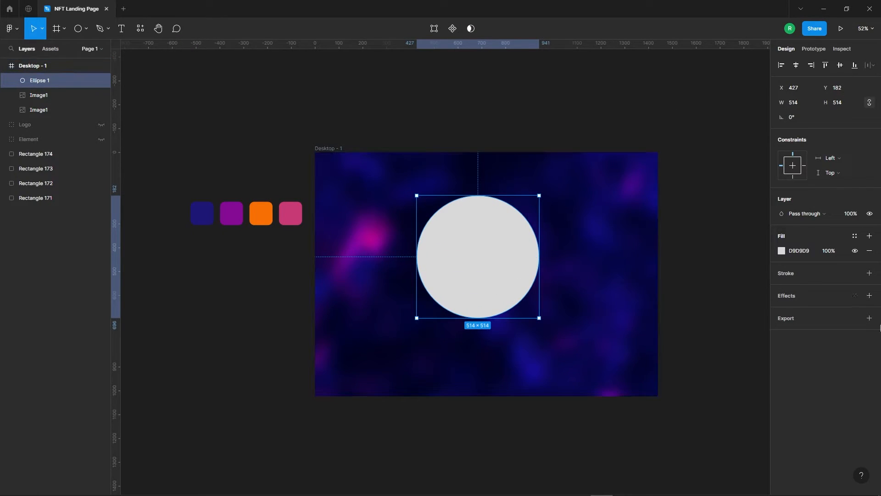
- Give the circle a linear gradient fill from the palette's blue 1D1674 to its purple 850A94, sampling both colours from the squares
click(781, 251)
click(677, 251)
click(684, 261)
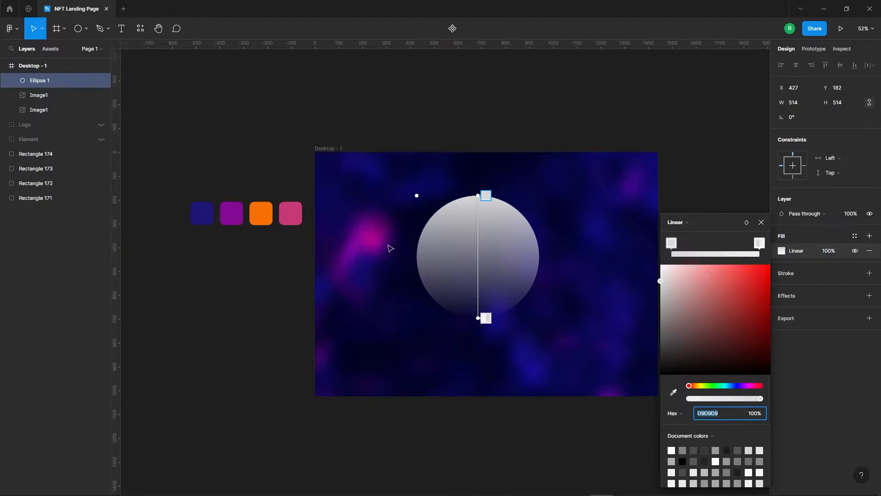
click(673, 392)
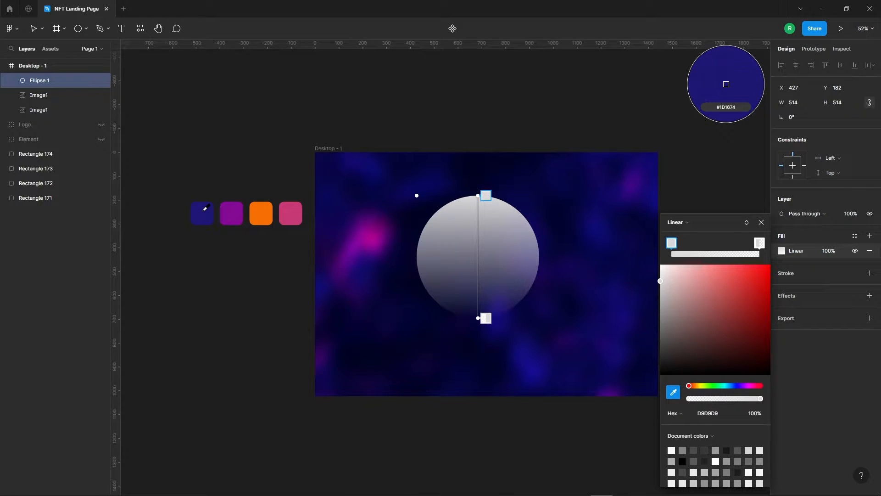
click(205, 210)
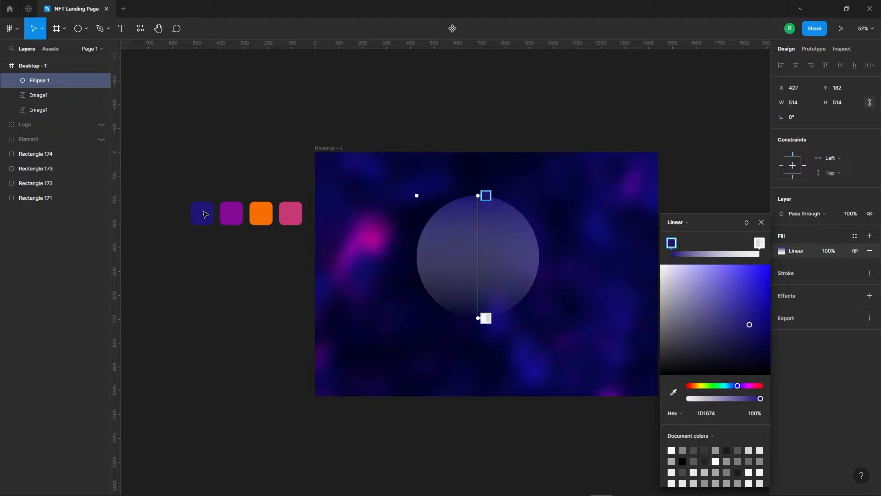
click(760, 243)
click(673, 391)
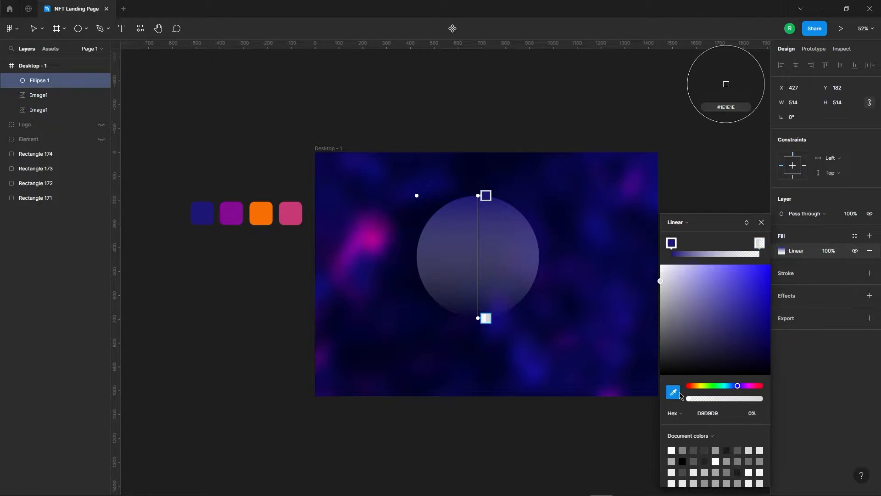
click(238, 211)
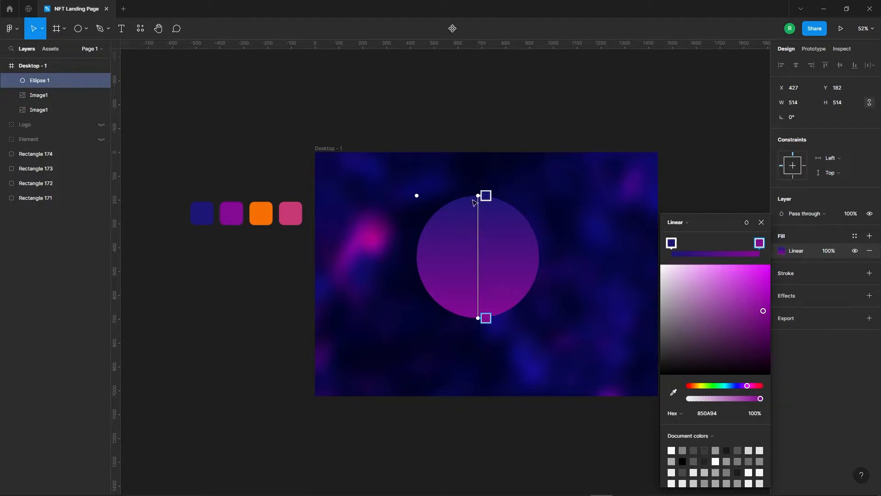
- Tilt the circle's gradient slightly, shifting its blue start to the left and its purple end to the right
drag(478, 317, 499, 317)
drag(477, 195, 468, 196)
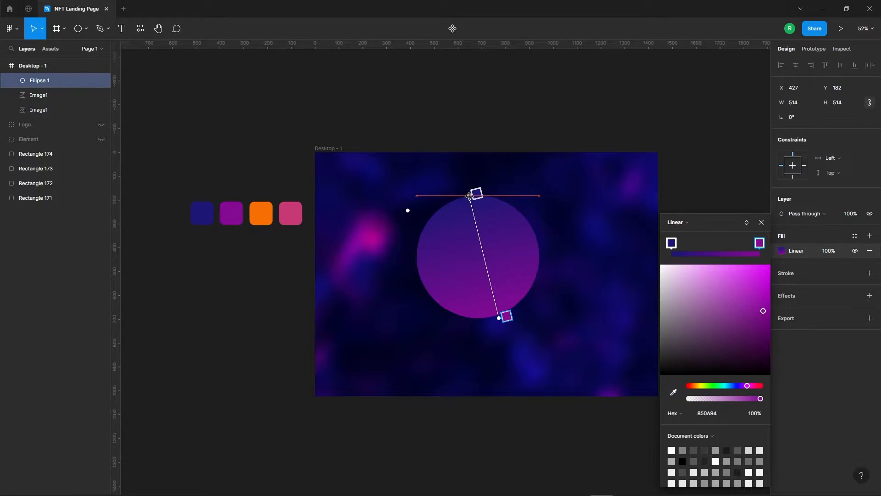
click(760, 223)
- Enlarge the gradient circle proportionally within the frame
click(573, 263)
click(515, 272)
scroll(530, 299, up, 2)
drag(546, 327, 562, 344)
scroll(469, 262, down, 3)
- Edit the circle's vector points, pulling its four anchors outward into an irregular rounded shape that extends above the frame
double_click(454, 228)
scroll(431, 157, up, 2)
drag(452, 175, 449, 175)
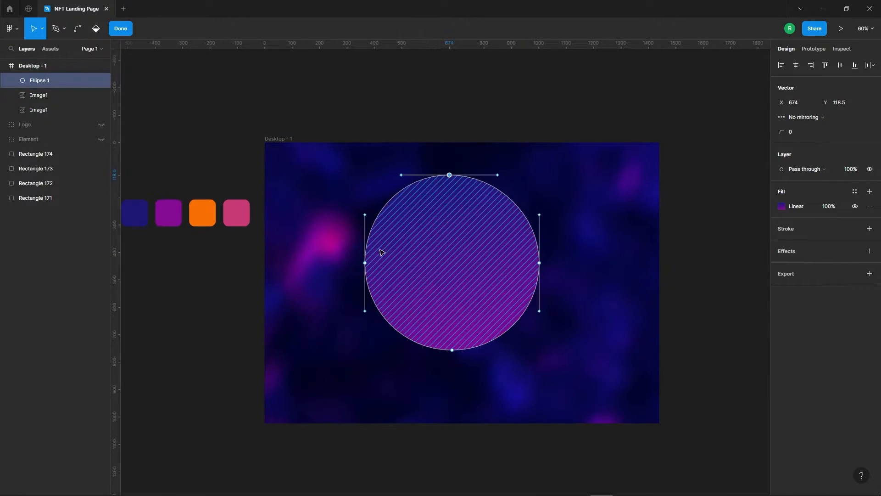
drag(365, 262, 345, 240)
drag(539, 263, 543, 246)
drag(449, 175, 449, 155)
click(454, 349)
drag(454, 351, 473, 372)
drag(553, 250, 570, 229)
drag(451, 157, 459, 137)
drag(569, 180, 583, 168)
drag(568, 229, 581, 233)
drag(471, 372, 465, 380)
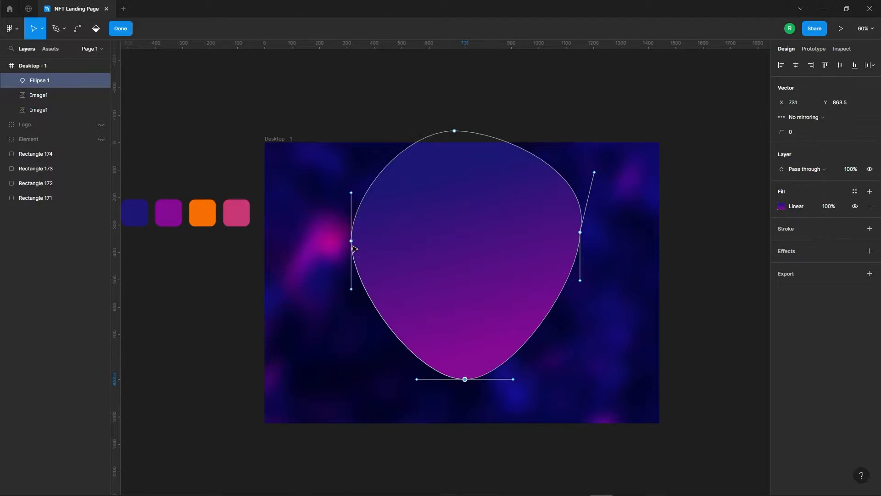
- Adjust the shape's anchors and curve handles into an organic blob of about 970 × 836, narrowing toward the left, and finish vector editing
drag(351, 241, 316, 242)
drag(406, 131, 442, 172)
drag(494, 239, 532, 236)
drag(503, 376, 594, 398)
drag(449, 343, 445, 298)
click(355, 281)
click(353, 240)
click(354, 288)
drag(354, 289, 380, 307)
key(Escape)
key(Escape)
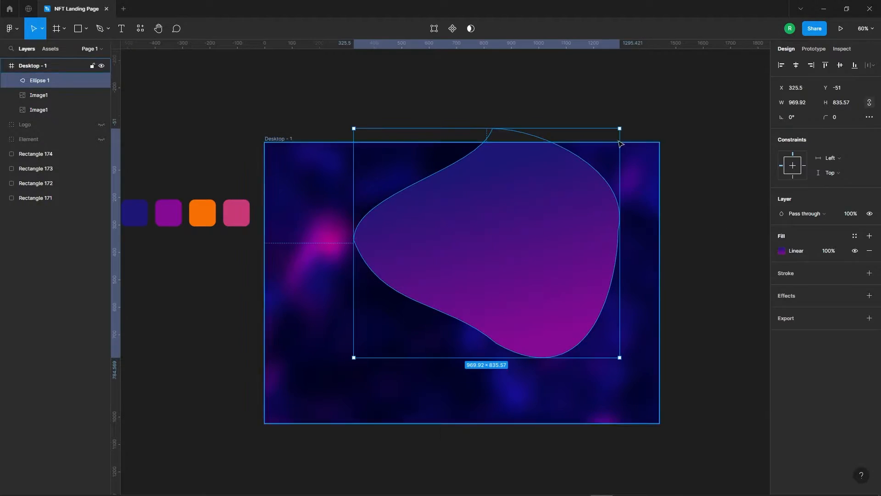
- Shrink the blob to 891 × 768 and shift it slightly left, to X 301, Y -27
drag(620, 128, 609, 137)
drag(546, 225, 528, 222)
click(677, 262)
- Apply a layer blur of 347 to the gradient blob
click(546, 270)
click(869, 295)
click(815, 310)
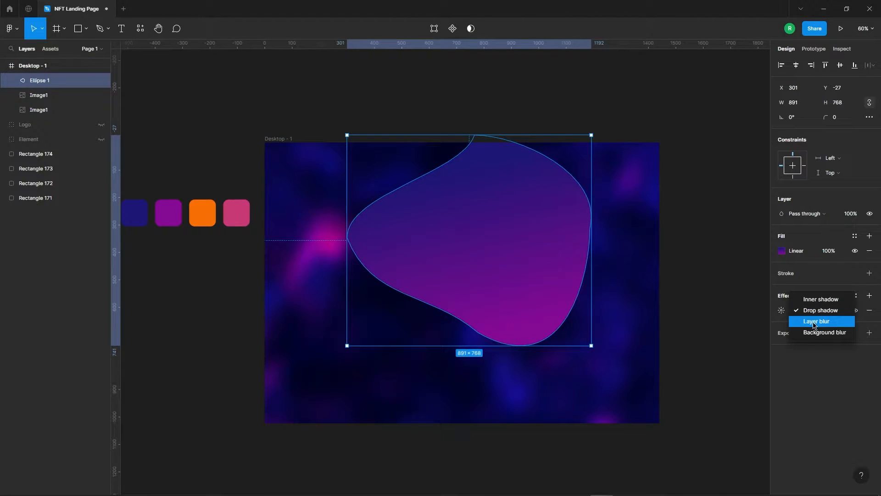
click(815, 321)
click(781, 310)
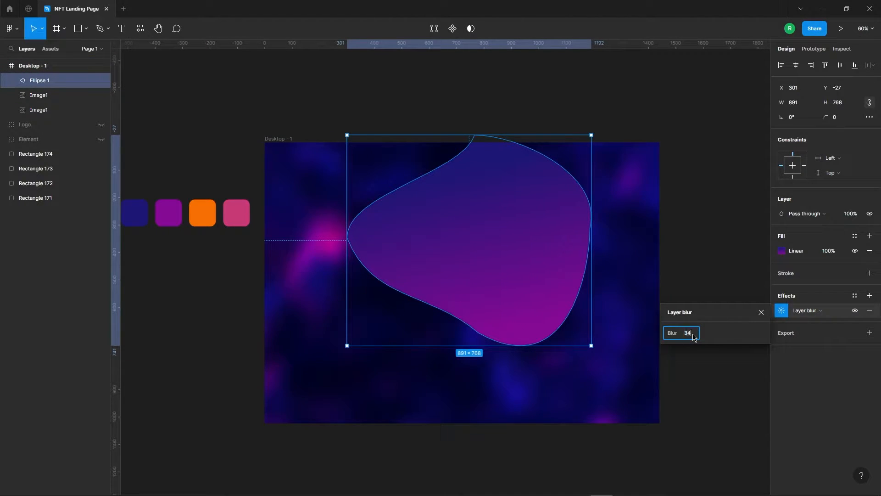
text(7)
key(Return)
key(ctrl+minus)
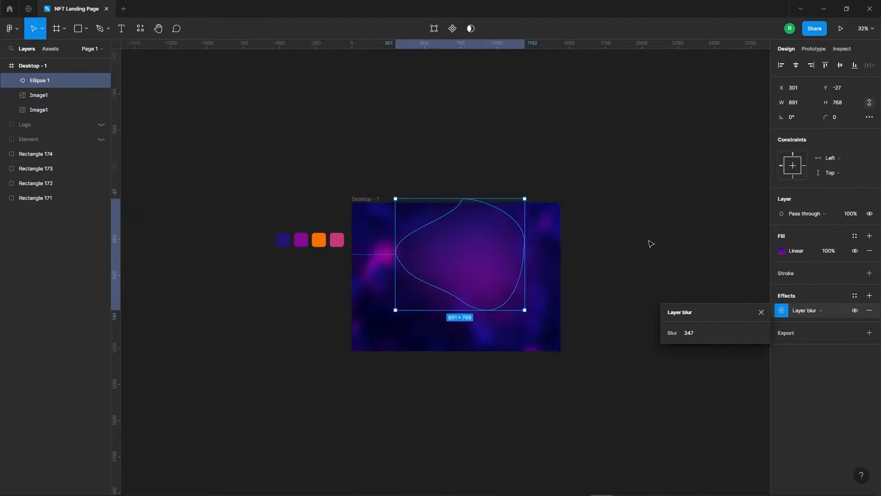
click(648, 243)
- Set the blurred blob's layer blend mode to Screen
click(486, 274)
click(805, 213)
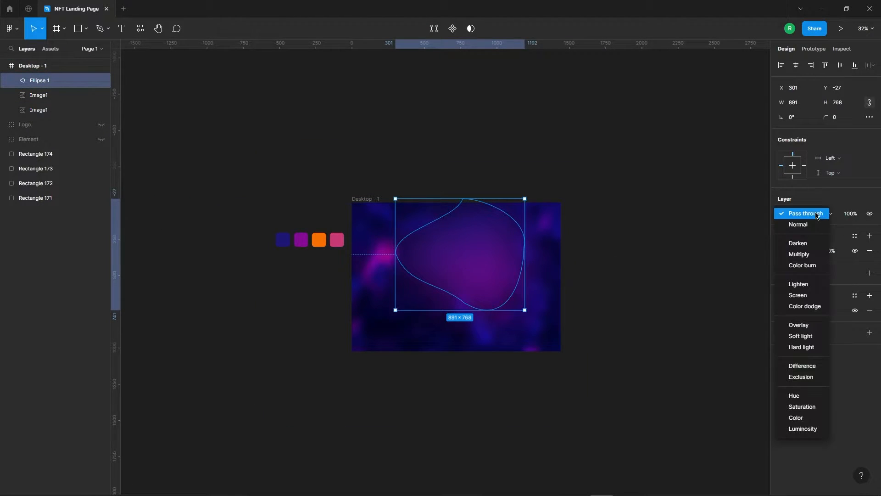
click(762, 295)
- Edit the blurred blob's anchors and curve handles into a rounder glow, with the upper anchor at about X 873, Y 27.5
scroll(660, 238, up, 2)
double_click(367, 267)
drag(299, 269, 315, 307)
drag(384, 211, 355, 152)
drag(393, 185, 403, 176)
click(396, 325)
drag(396, 326, 373, 338)
drag(476, 252, 468, 265)
drag(405, 176, 418, 199)
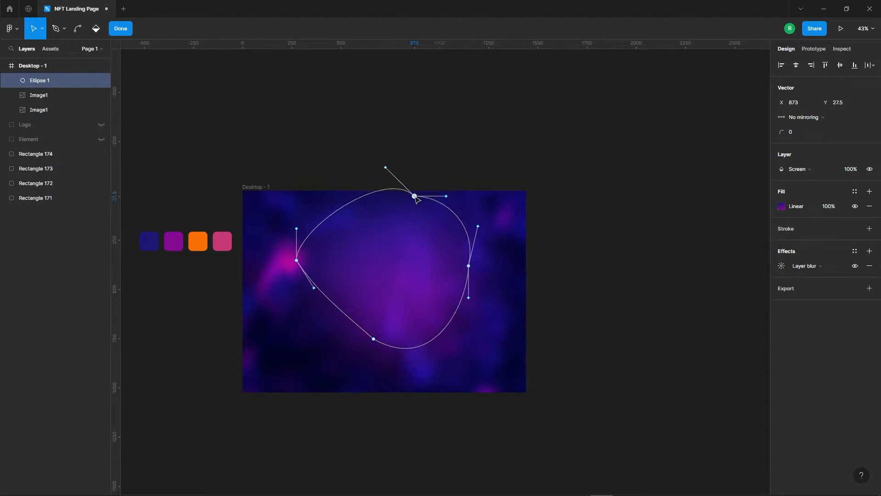
click(535, 163)
- Group the blurred blob with the two background images in the desktop frame and lock the group
scroll(604, 262, down, 3)
scroll(579, 133, up, 3)
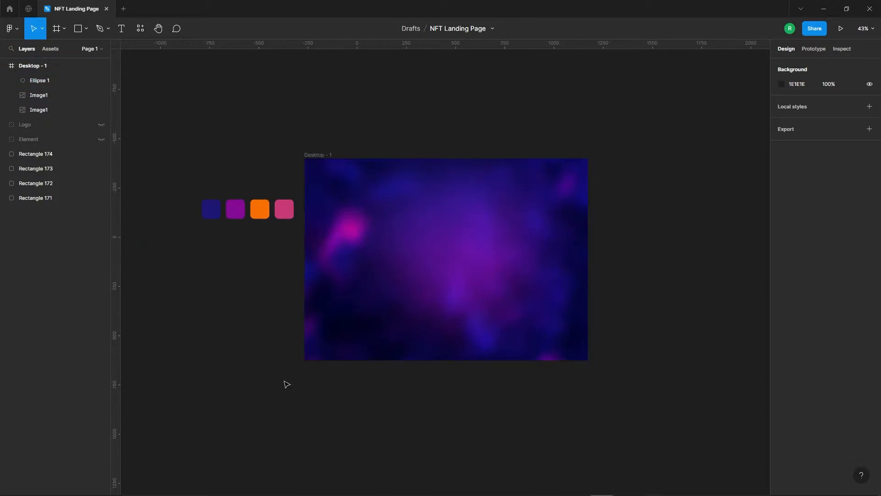
scroll(266, 376, up, 2)
scroll(195, 325, down, 3)
drag(551, 329, 623, 301)
scroll(580, 108, up, 2)
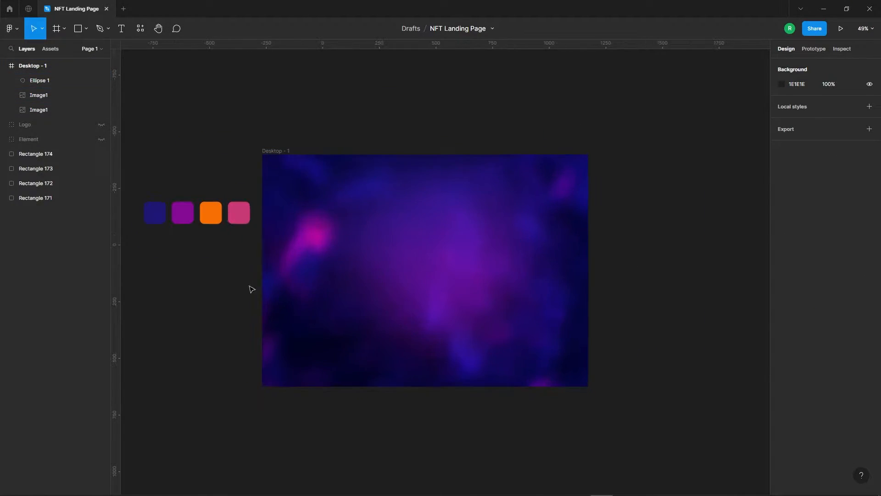
drag(256, 171, 634, 403)
right_click(430, 226)
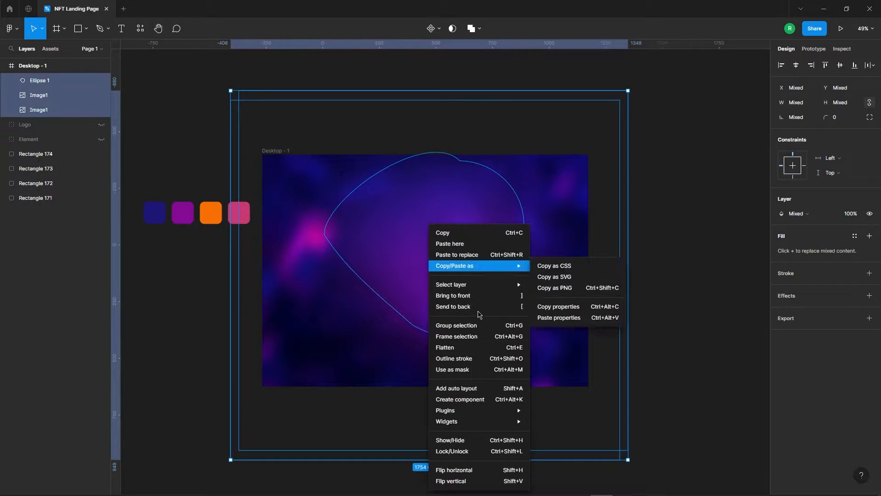
click(464, 325)
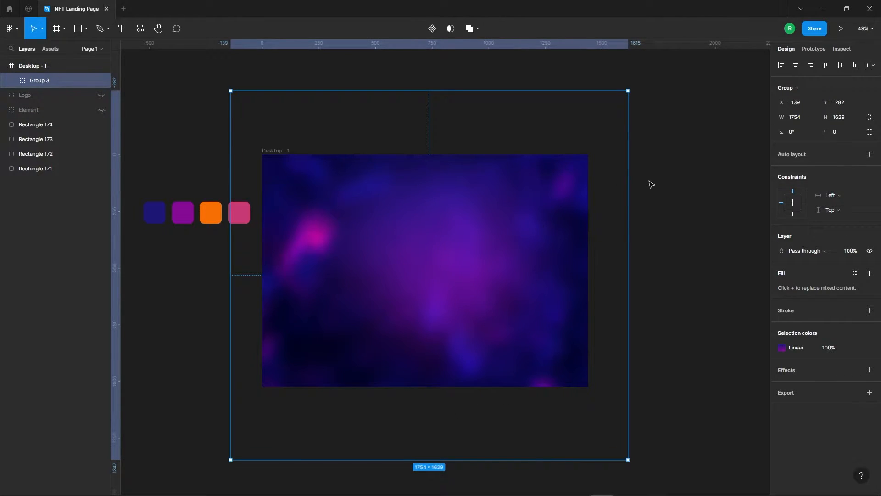
click(91, 81)
click(172, 114)
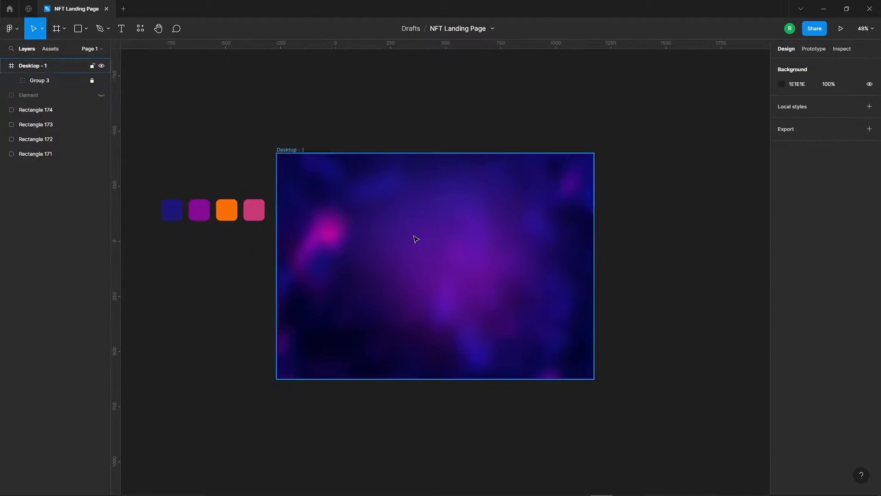
- Add the text "MarketPlace" near the upper middle of the desktop frame
scroll(413, 237, up, 3)
scroll(425, 269, up, 1)
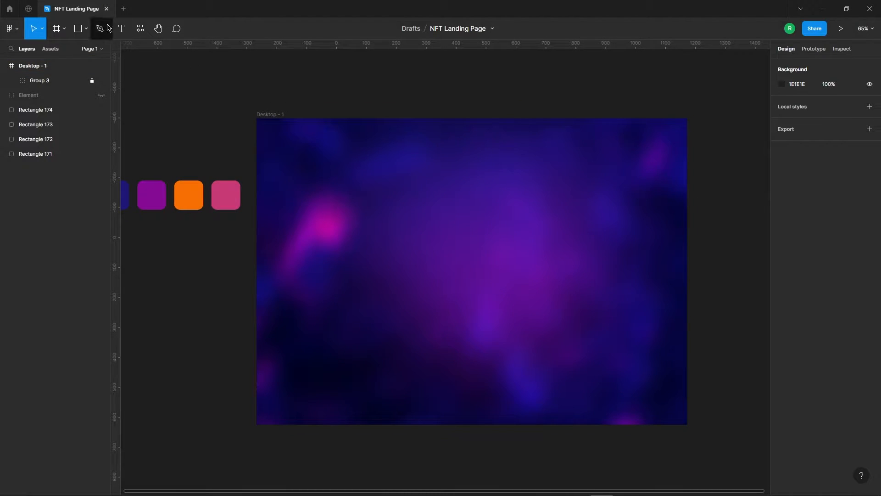
click(121, 29)
scroll(362, 114, up, 3)
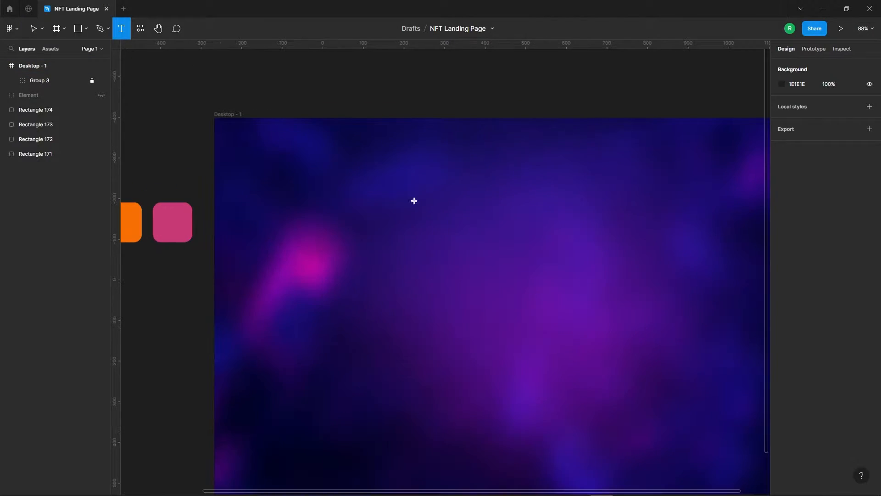
click(442, 164)
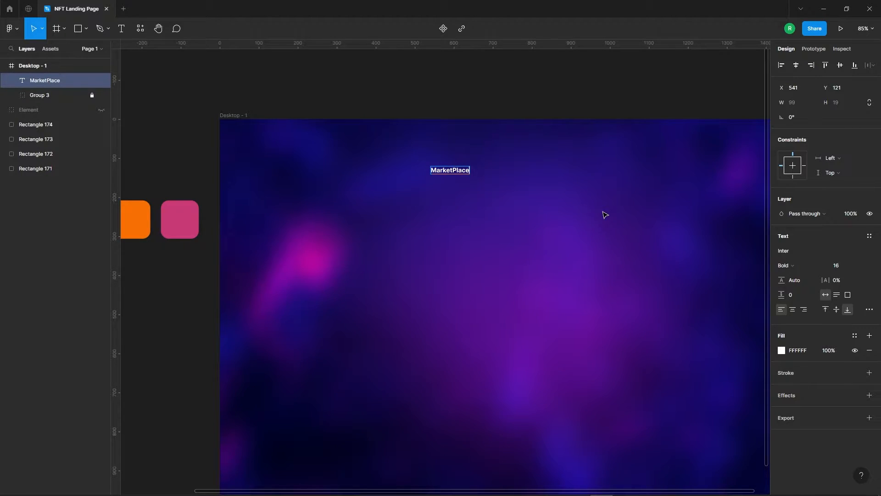
key(Escape)
- Change the menu text's font weight to Semi Bold
scroll(485, 181, up, 2)
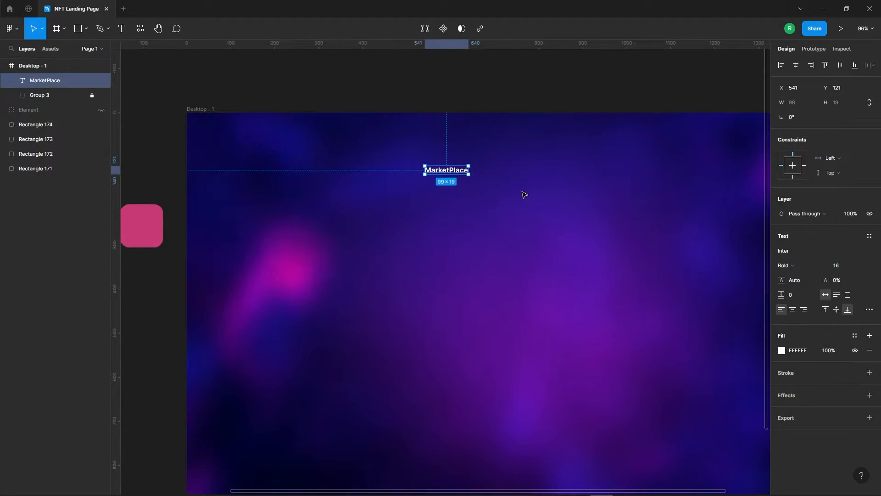
click(797, 269)
click(806, 251)
click(527, 181)
- Correct the menu text to read "Marketplace" with a lowercase p
click(459, 170)
scroll(501, 190, up, 4)
double_click(486, 180)
click(486, 181)
key(BackSpace)
text(p)
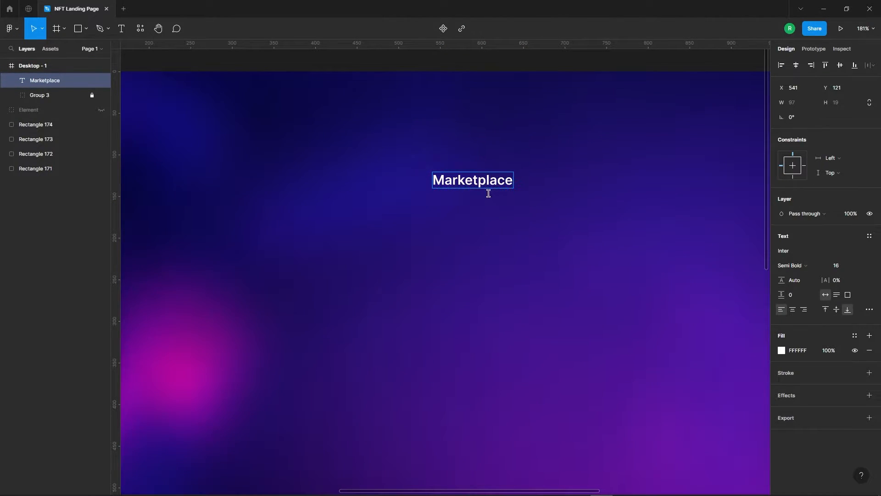
key(Escape)
click(497, 130)
- Add auto layout to the Marketplace text, with 0 horizontal padding, wide item spacing and centred alignment
right_click(476, 177)
mouse_move(509, 358)
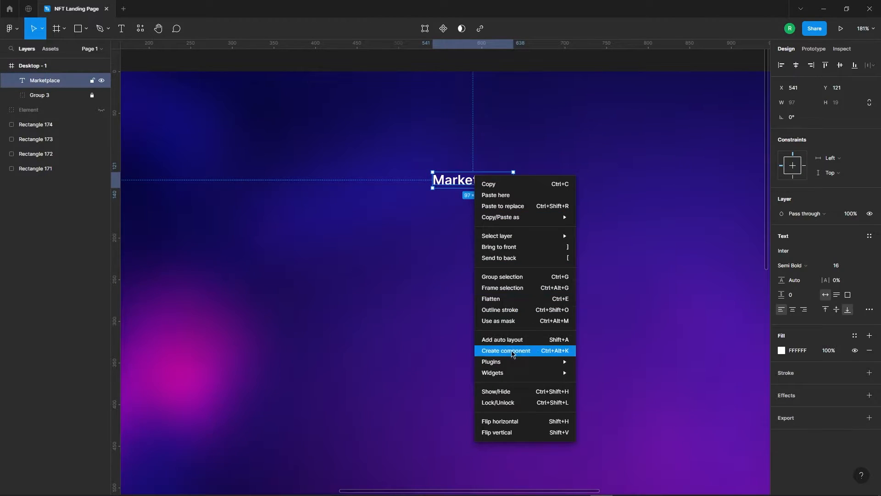
click(505, 339)
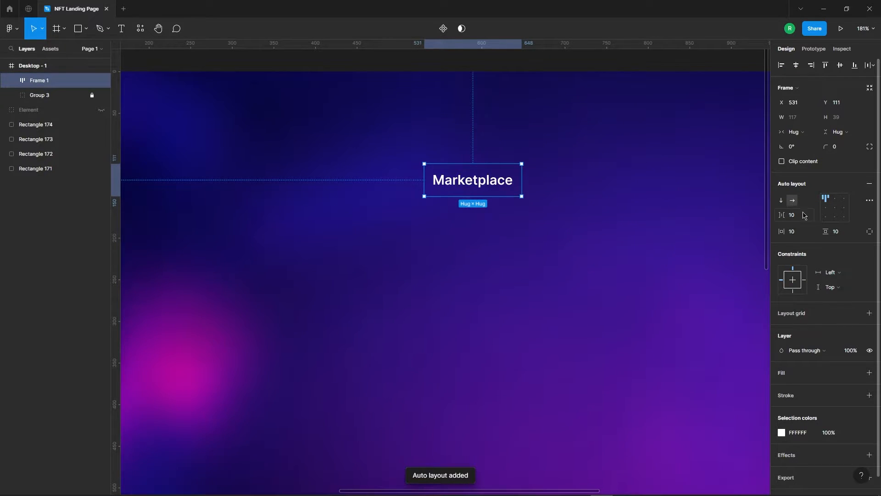
click(798, 232)
text(0)
key(Return)
click(799, 216)
click(836, 210)
- Duplicate the Marketplace text twice inside the auto layout frame to make a row of three menu items
click(482, 187)
drag(481, 188, 555, 177)
scroll(555, 184, down, 3)
scroll(562, 193, up, 3)
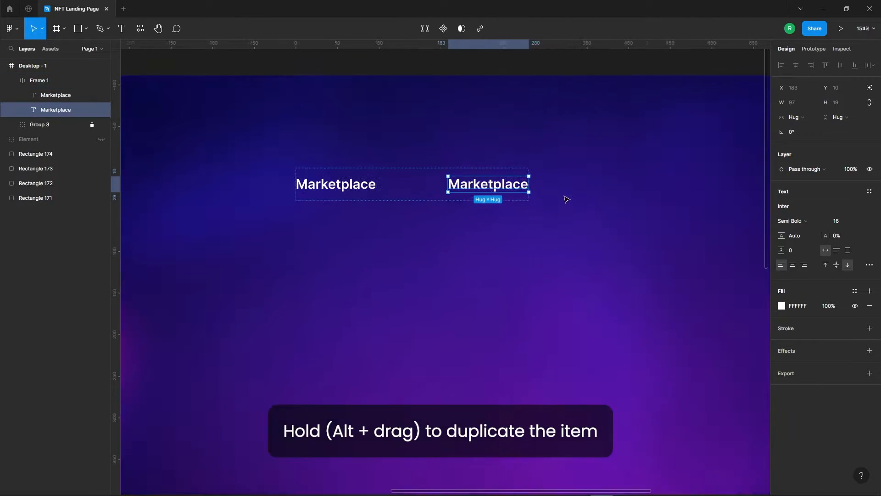
mouse_move(500, 187)
mouse_down()
mouse_move(541, 187)
mouse_move(502, 193)
mouse_up()
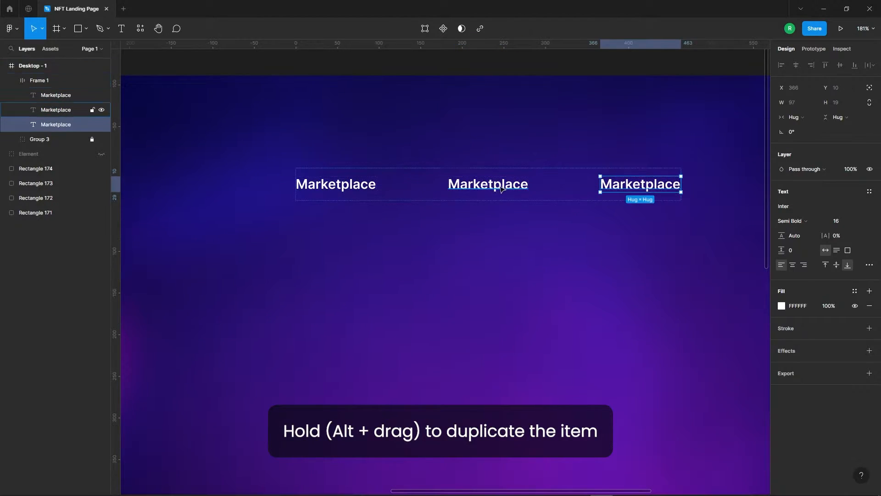
- Set the white fill opacity of all three menu texts to 70%
click(501, 192)
shift+click(354, 192)
click(833, 307)
text(70)
key(Return)
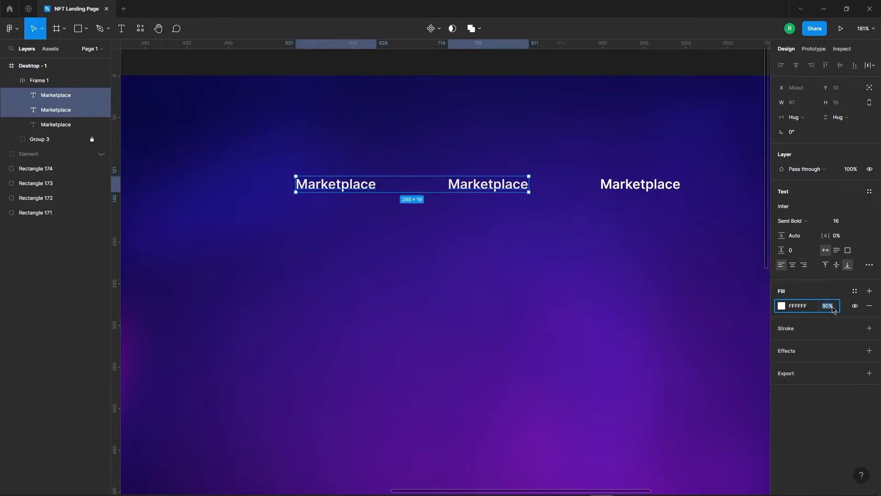
click(629, 188)
click(828, 306)
text(90)
key(Return)
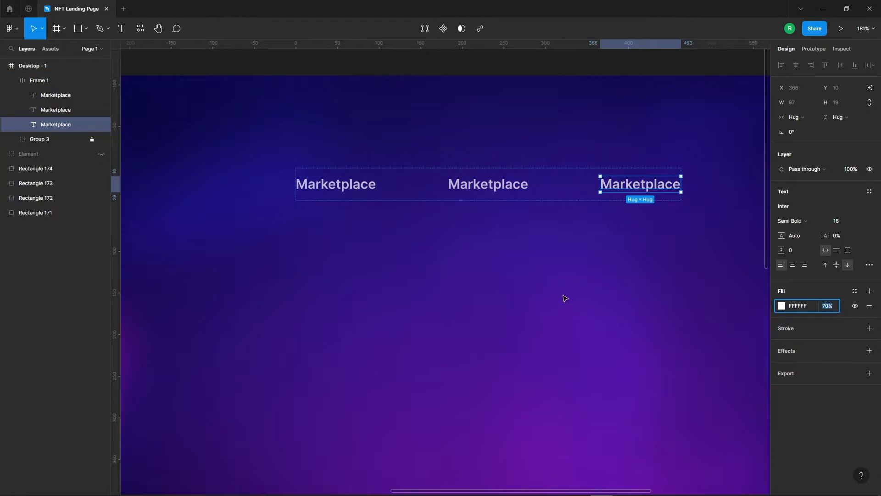
click(563, 299)
- Change the second menu item's text to "Discover" and the third one's to "Resources"
click(487, 186)
double_click(487, 186)
text(D)
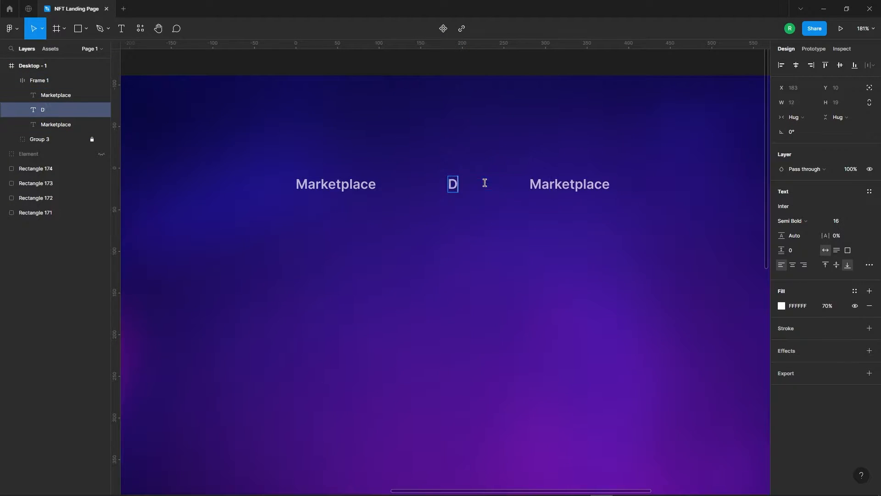
text(iscover)
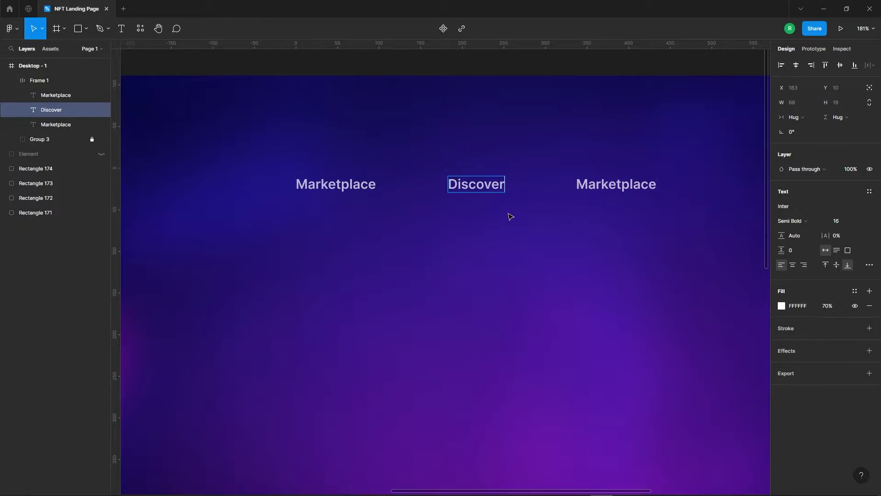
double_click(606, 181)
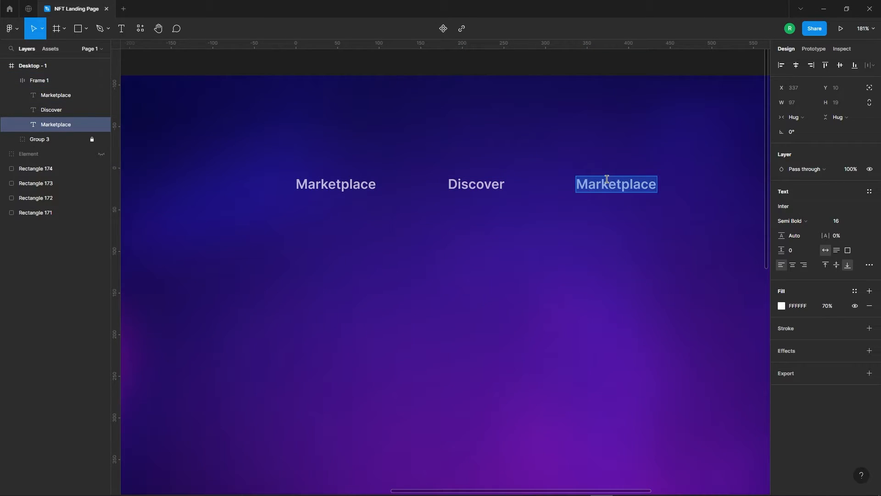
text(Resources)
key(Escape)
key(Escape)
- Unhide the pixelex logo group and place it in the desktop frame's upper-left corner, beside the menu
scroll(457, 271, down, 5)
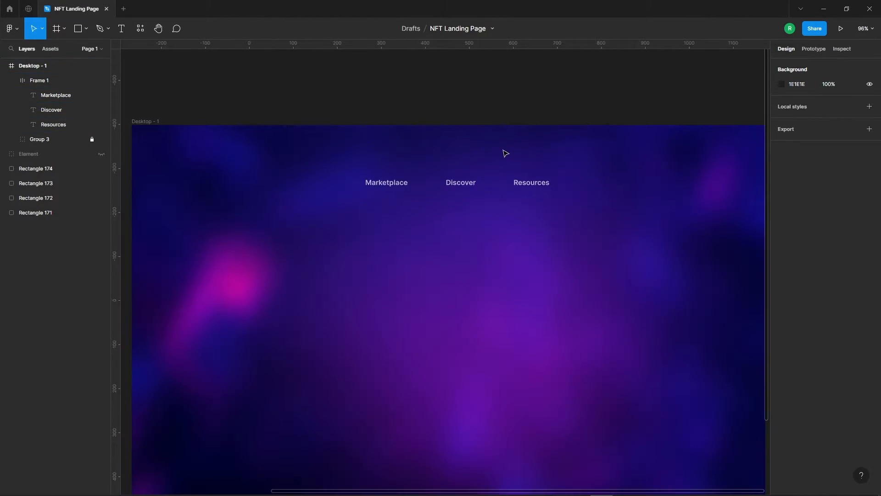
scroll(459, 140, down, 3)
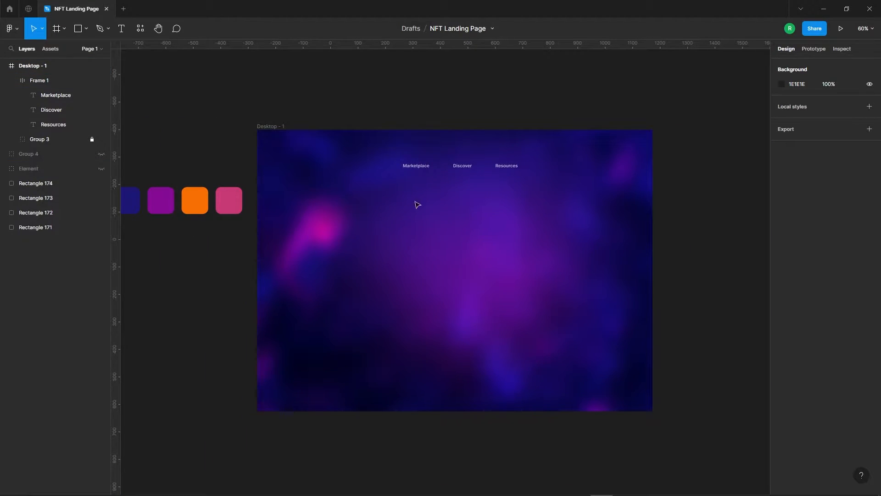
click(101, 154)
drag(158, 131, 292, 162)
click(320, 108)
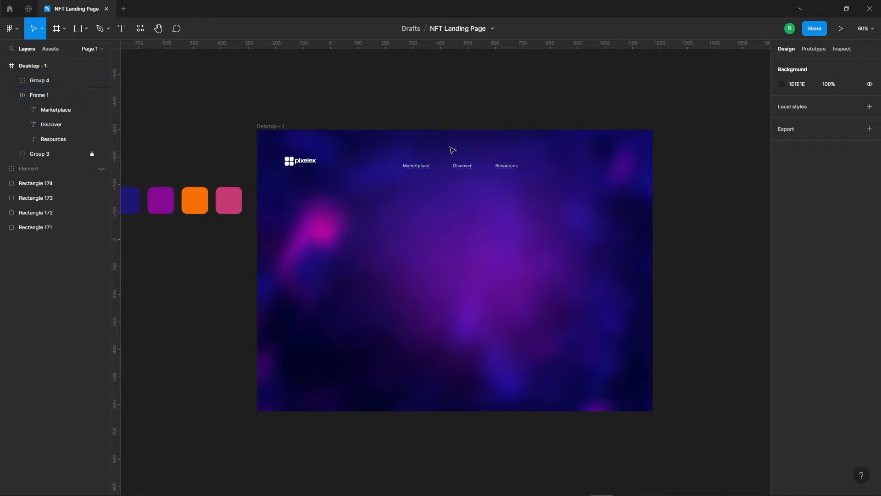
- Add the text "Connect Wallet" below the menu items
key(t)
scroll(469, 138, up, 3)
click(394, 232)
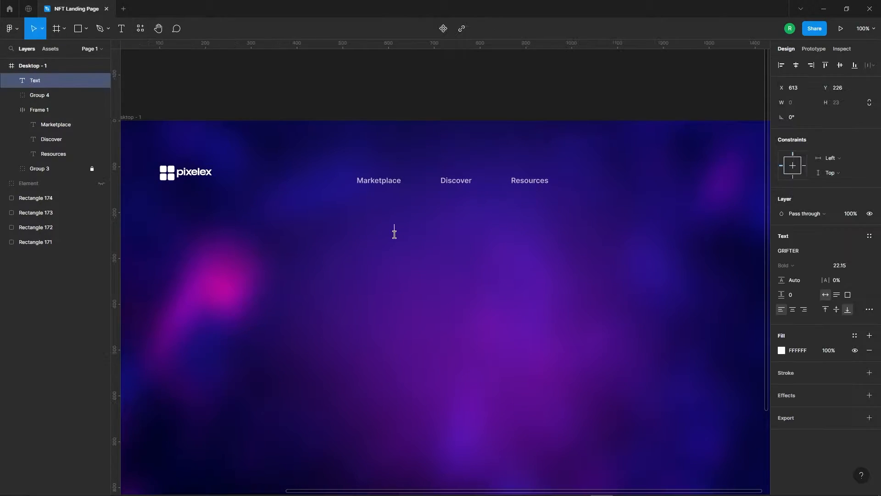
text(Connect Wallet)
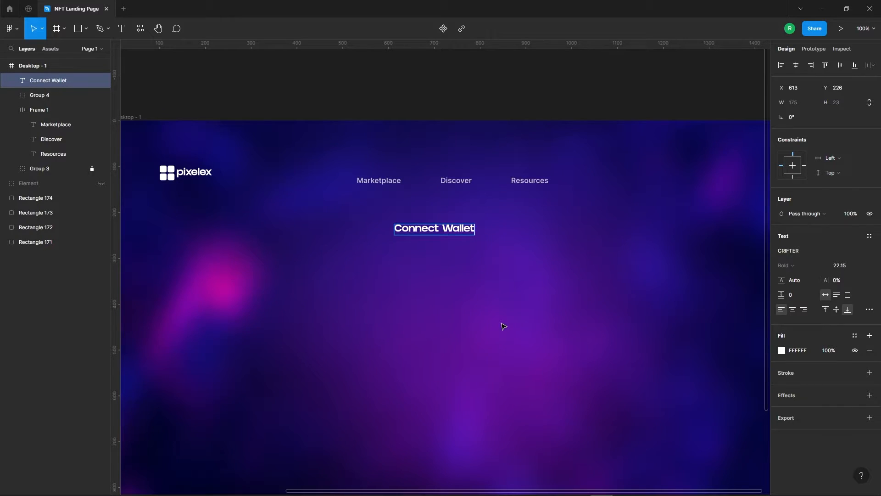
key(Escape)
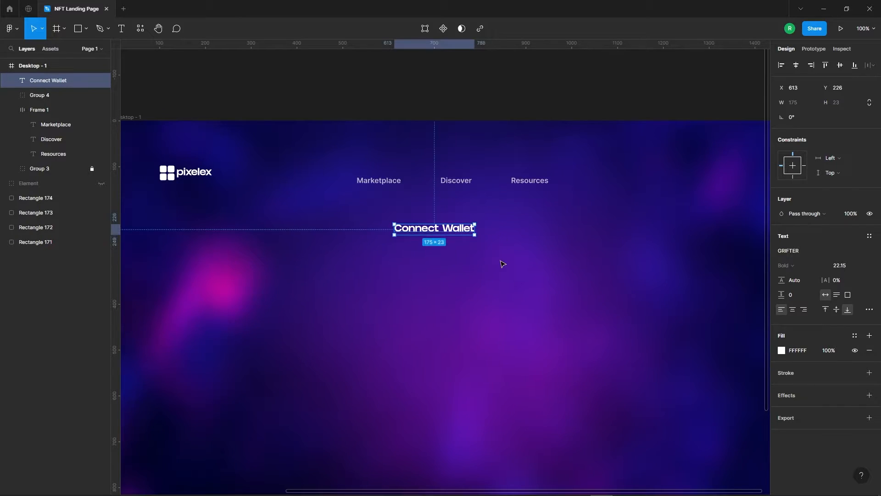
- Set the Connect Wallet text's font to Inter and its size to 16
click(799, 251)
text(Inter)
key(Return)
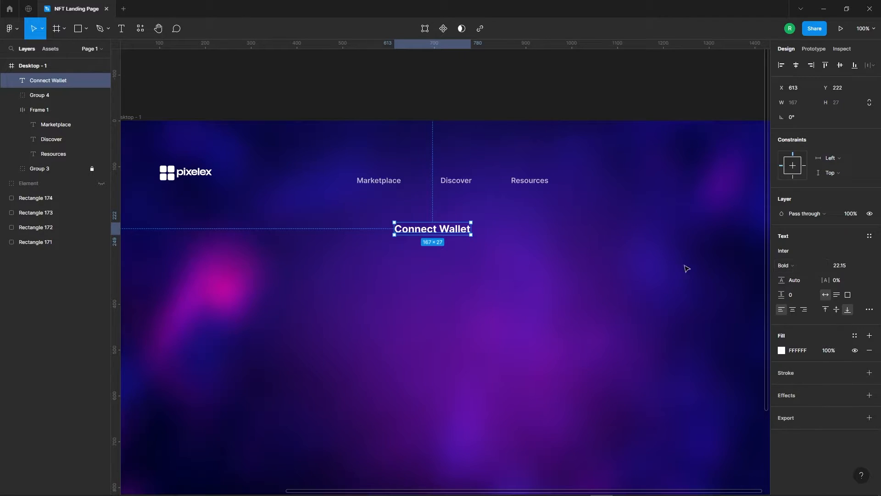
click(849, 269)
key(Return)
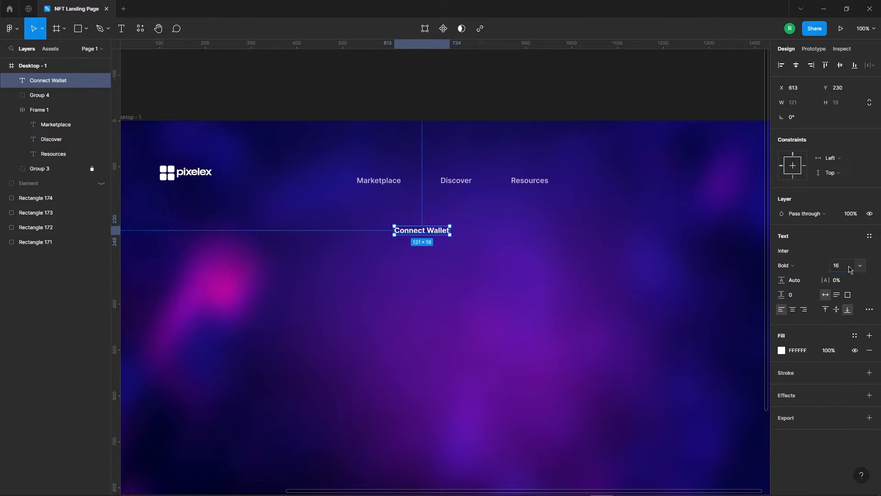
click(455, 269)
- Wrap the Connect Wallet text in an auto layout frame
click(440, 233)
scroll(321, 235, down, 2)
right_click(416, 226)
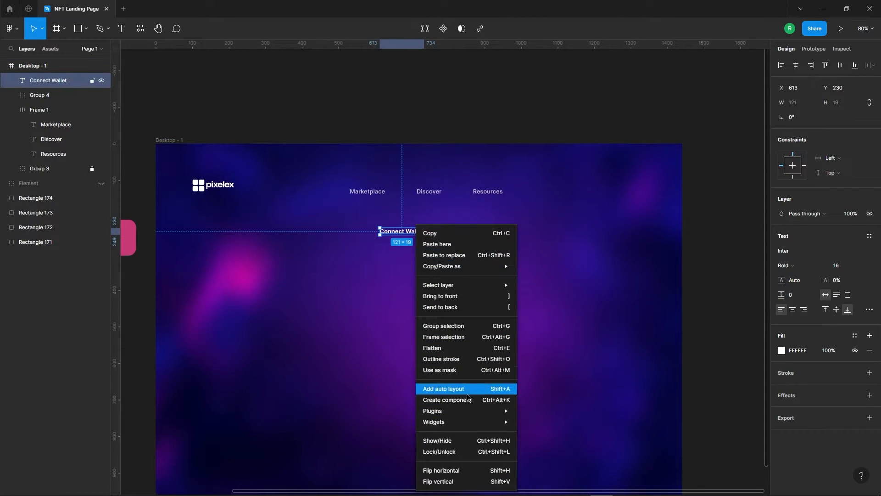
click(467, 393)
scroll(401, 248, up, 5)
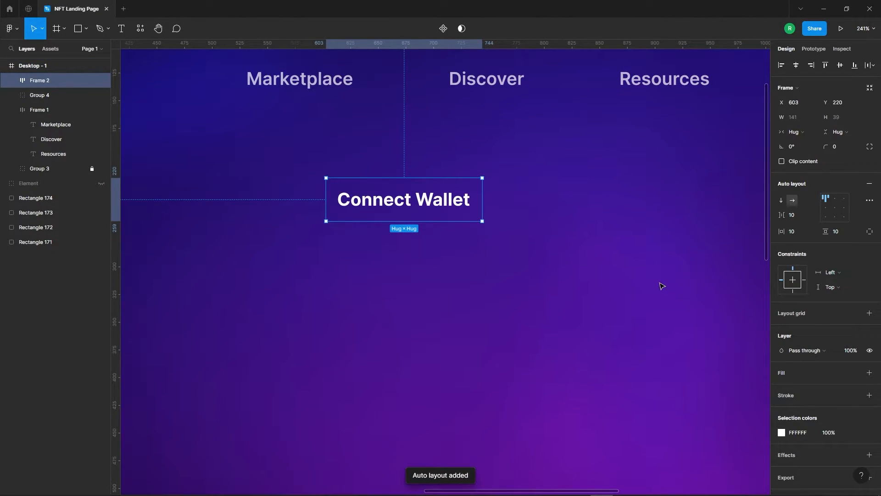
- Centre the Connect Wallet frame's content, with 0 item spacing, 32 horizontal padding and 16 vertical padding
click(835, 208)
click(798, 231)
text(3)
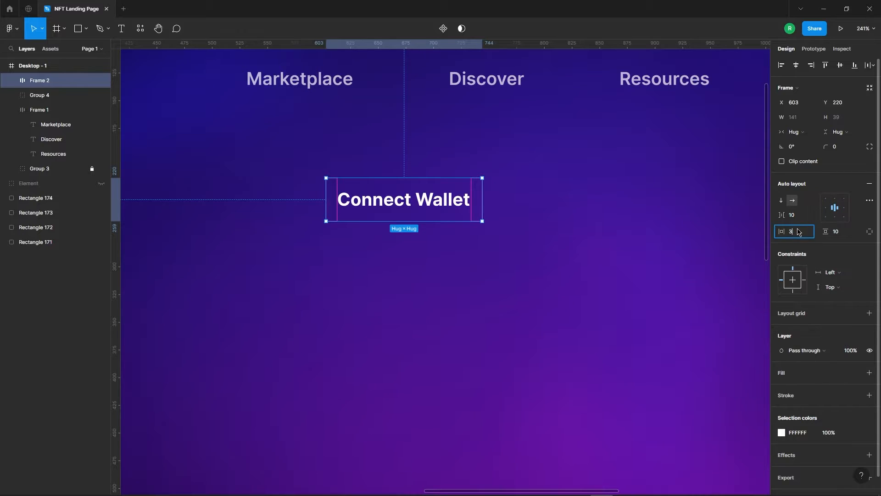
text(2)
key(Return)
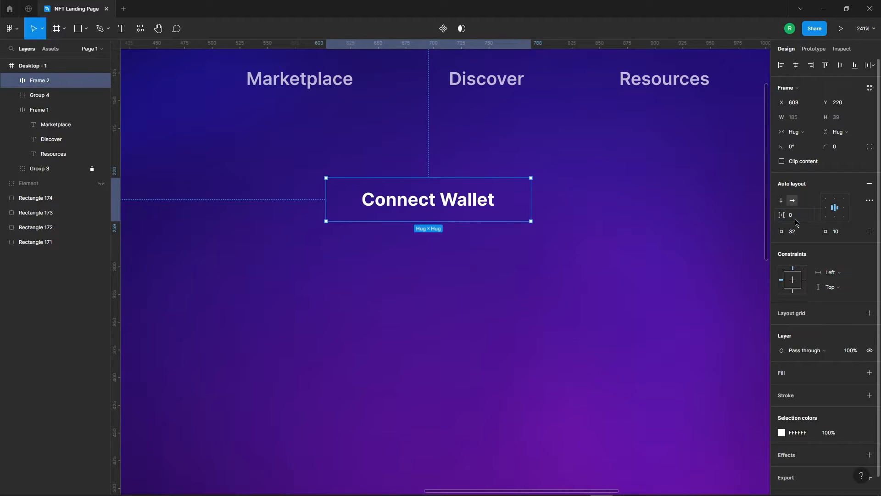
click(846, 235)
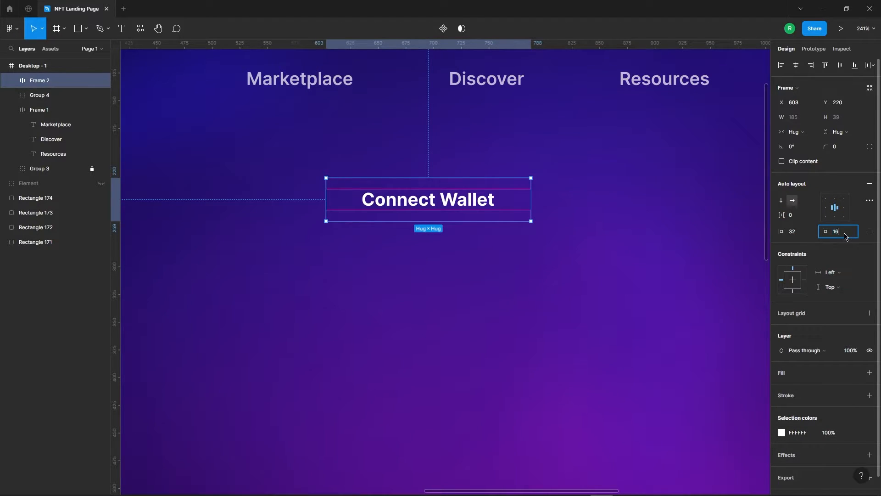
text(16)
key(Return)
click(397, 255)
- Give the Connect Wallet frame a linear gradient fill from the pink swatch's colour to the orange swatch's colour (F86F03)
click(418, 214)
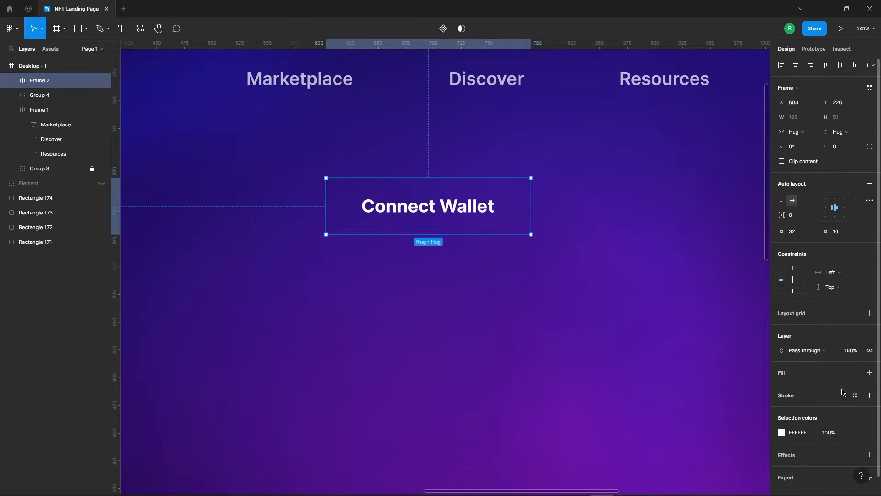
click(869, 372)
scroll(566, 300, down, 5)
scroll(337, 120, up, 1)
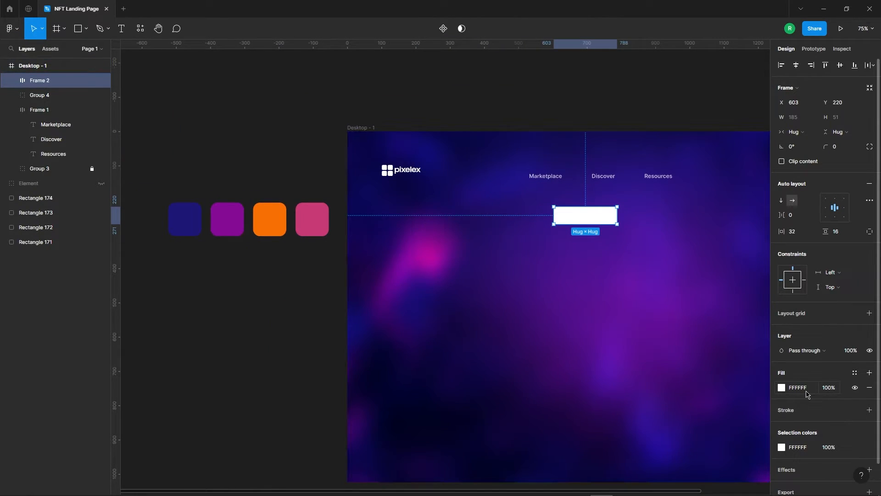
click(782, 387)
click(674, 255)
click(682, 266)
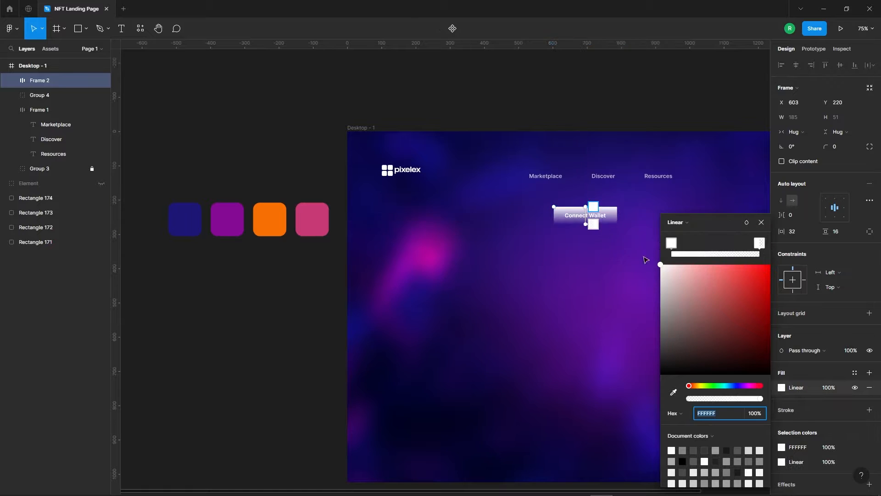
scroll(587, 208, up, 5)
click(673, 391)
scroll(507, 238, down, 4)
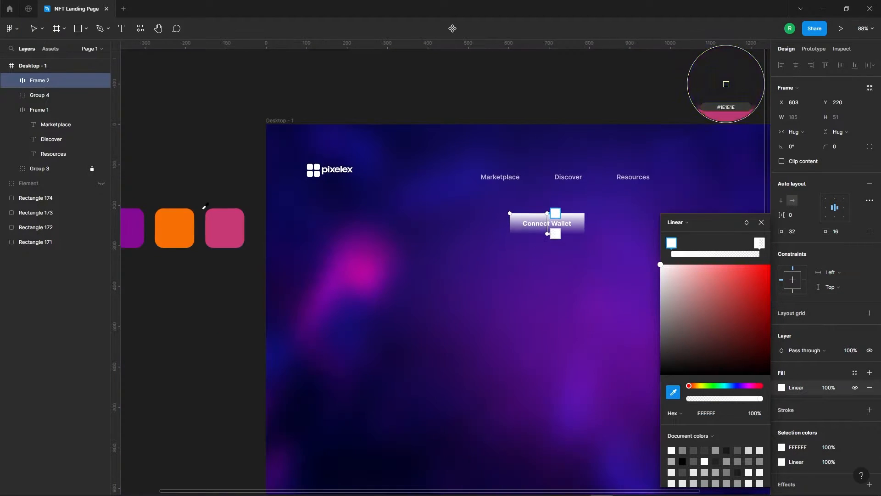
click(224, 228)
click(759, 243)
click(673, 391)
click(175, 228)
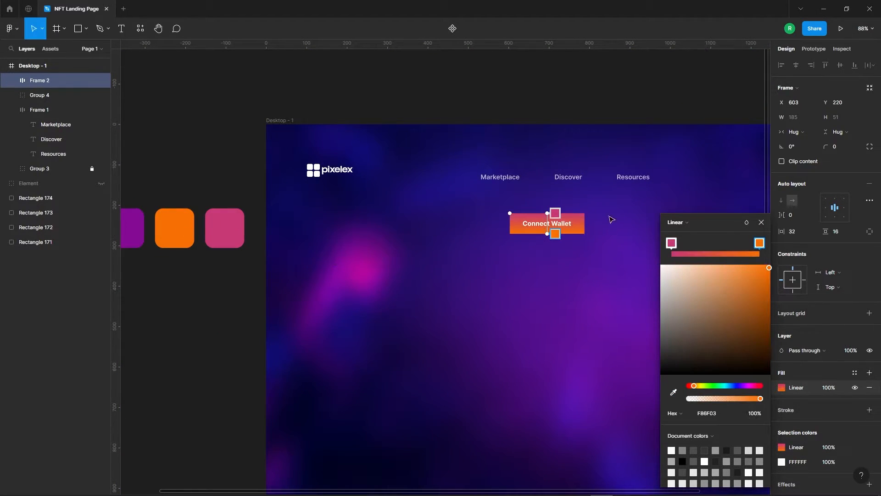
- Run the button's gradient diagonally from its upper-left corner to its lower-right corner
scroll(537, 218, up, 8)
drag(514, 200, 325, 199)
scroll(321, 211, down, 3)
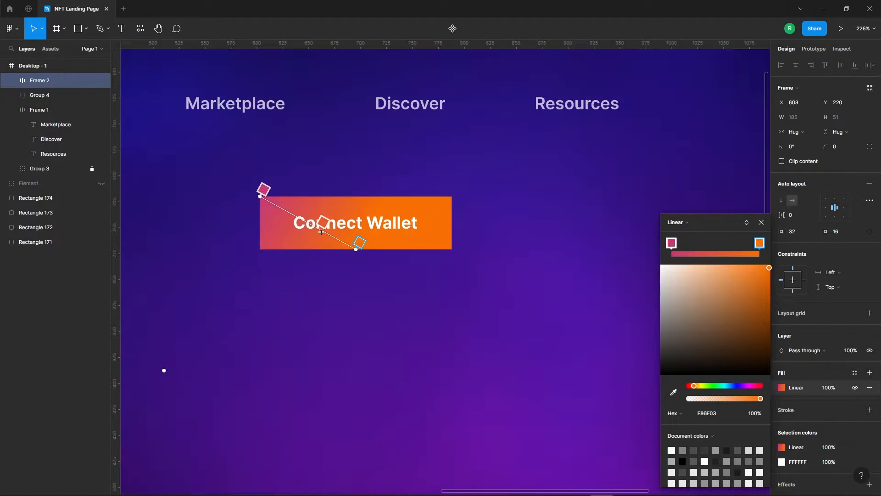
drag(358, 250, 452, 249)
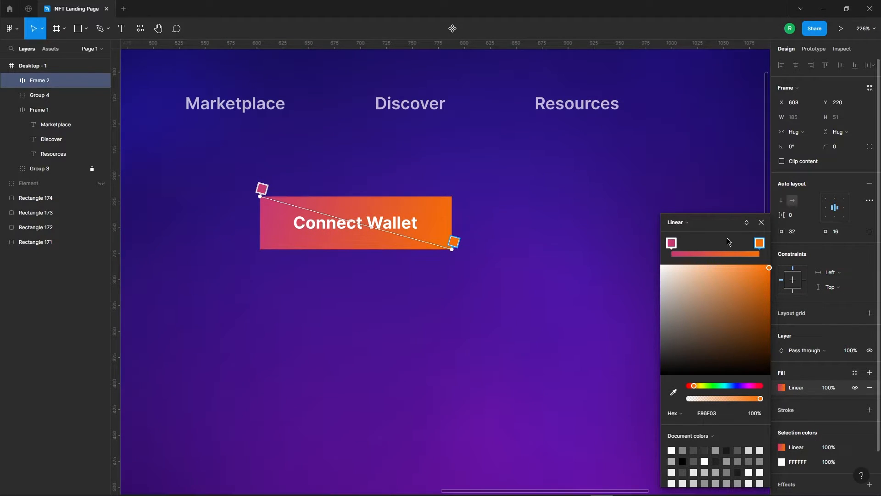
click(761, 222)
- Round the button's corners to a radius of 8, with the two bottom corners at 20
click(413, 224)
click(850, 148)
text(8)
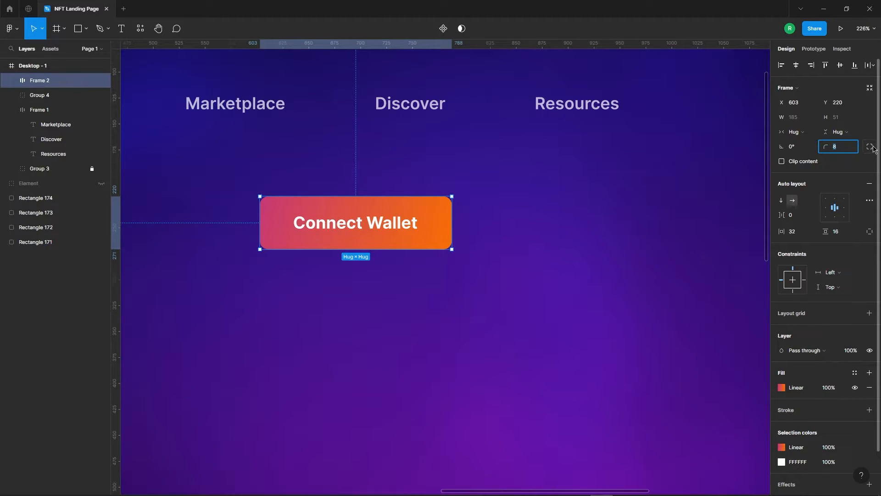
click(869, 147)
click(824, 161)
text(18)
key(Return)
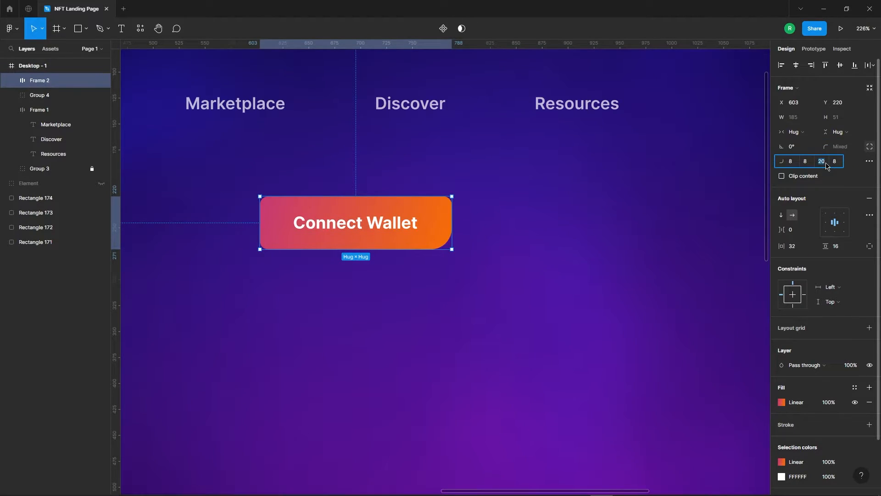
text(20)
key(Return)
click(408, 287)
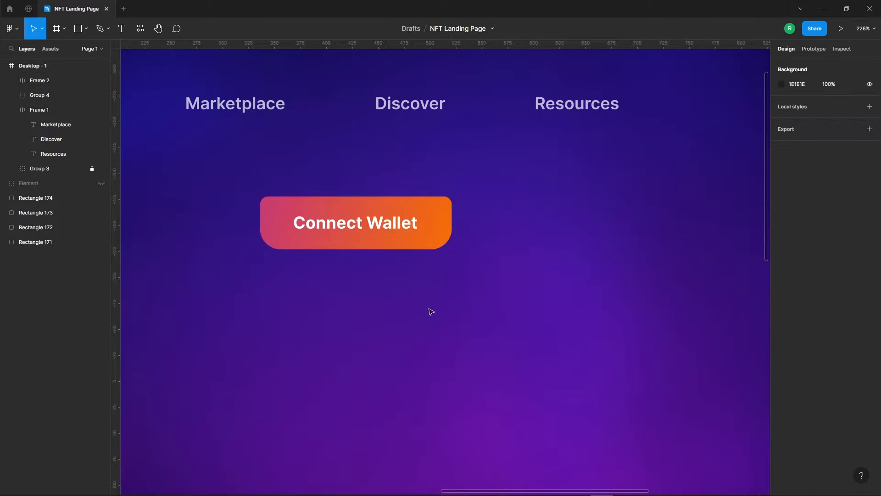
- Draw a 185 × 51 rectangle exactly over the Connect Wallet button and round its corners to 8
click(439, 221)
click(500, 220)
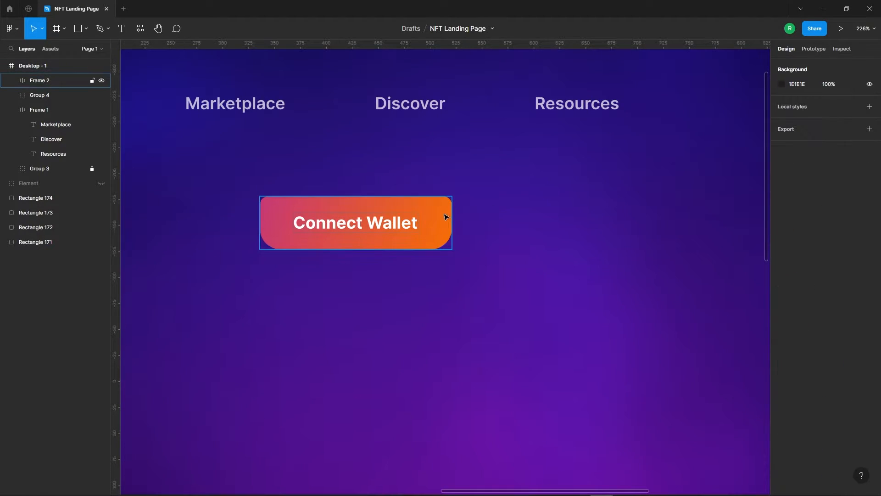
click(78, 28)
scroll(223, 207, up, 3)
drag(282, 186, 590, 274)
mouse_move(444, 186)
mouse_down()
mouse_move(449, 201)
mouse_move(449, 189)
mouse_up()
drag(282, 224, 304, 204)
- Set the rectangle's two bottom corner radii to 18
click(869, 118)
click(825, 132)
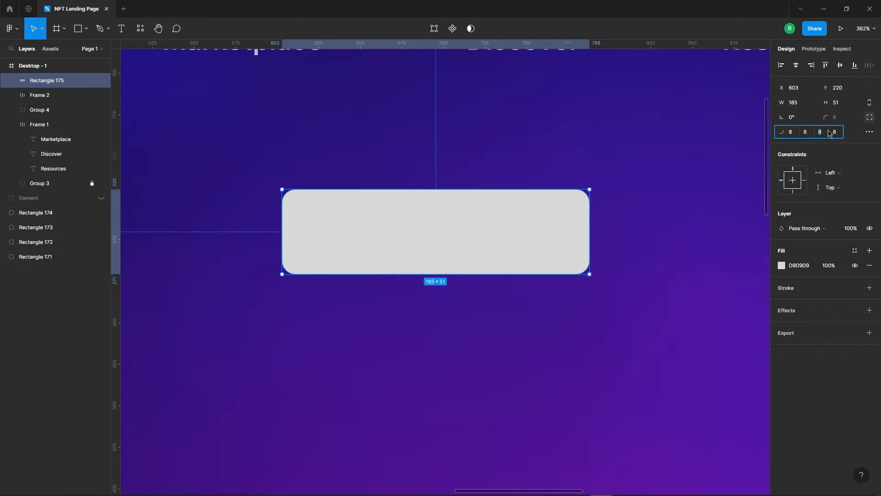
text(18)
key(Return)
click(524, 125)
- Fill the rectangle with a linear gradient from the pink swatch's colour to the orange swatch's colour
click(438, 238)
click(782, 265)
click(673, 392)
click(676, 255)
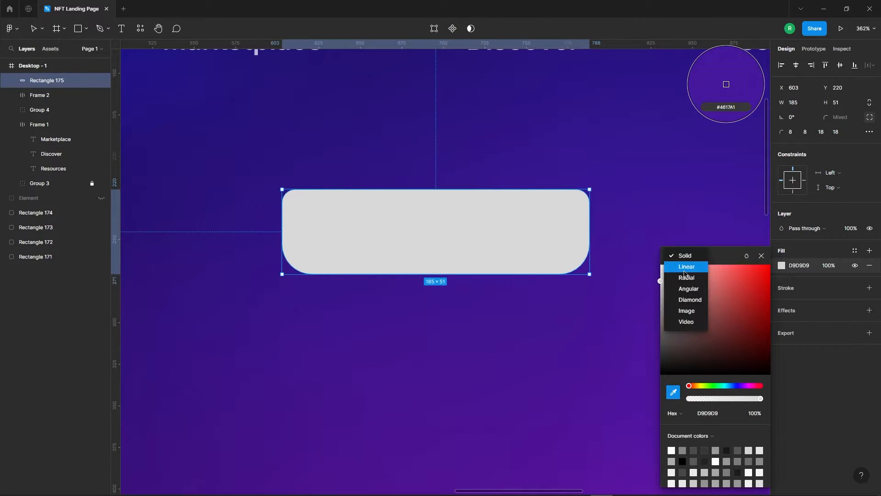
click(688, 276)
key(shift+1)
click(759, 243)
click(673, 392)
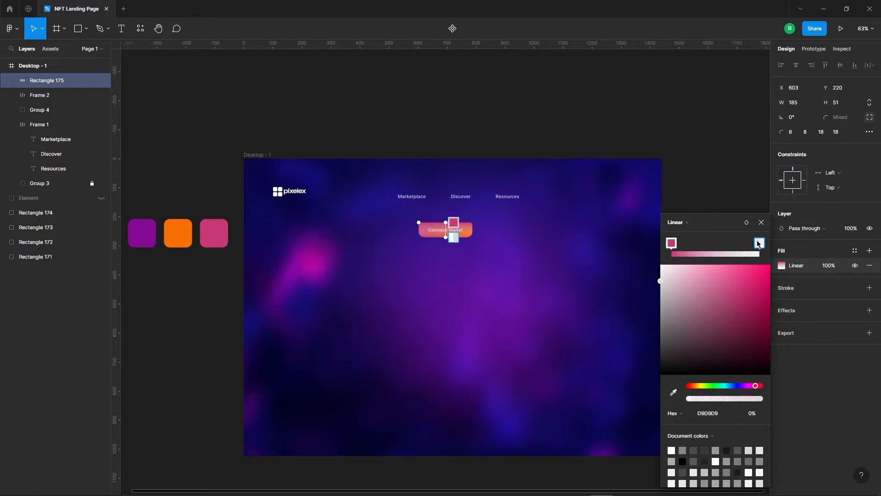
click(178, 233)
- Run the rectangle's gradient diagonally from its upper-left corner to its lower-right corner
scroll(372, 226, up, 5)
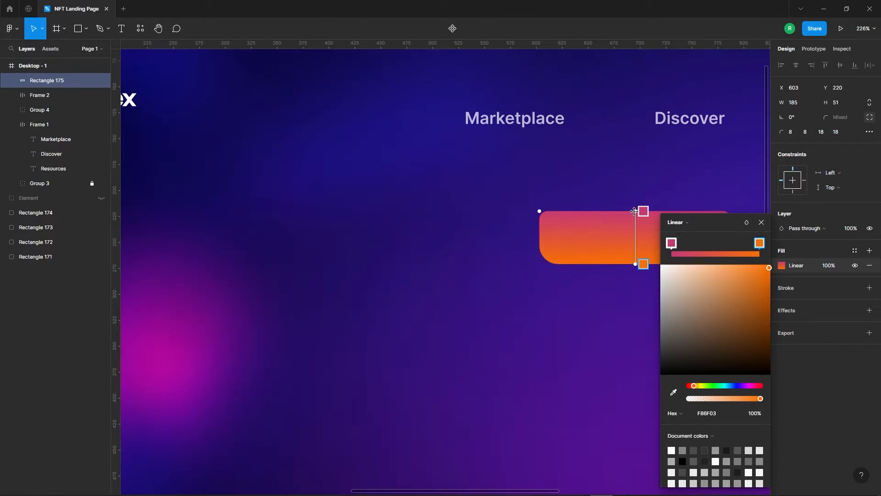
drag(634, 211, 539, 214)
scroll(269, 201, down, 2)
scroll(459, 227, up, 2)
drag(470, 238, 564, 236)
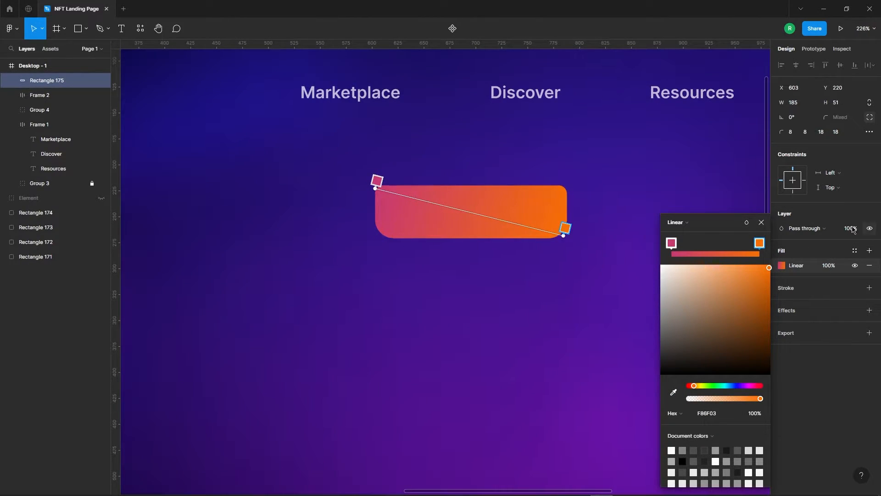
key(Escape)
- Shrink the rectangle to 153 × 43 and place it centred over the button, flush with its bottom edge
mouse_move(490, 204)
mouse_down()
mouse_move(493, 278)
mouse_move(497, 212)
mouse_up()
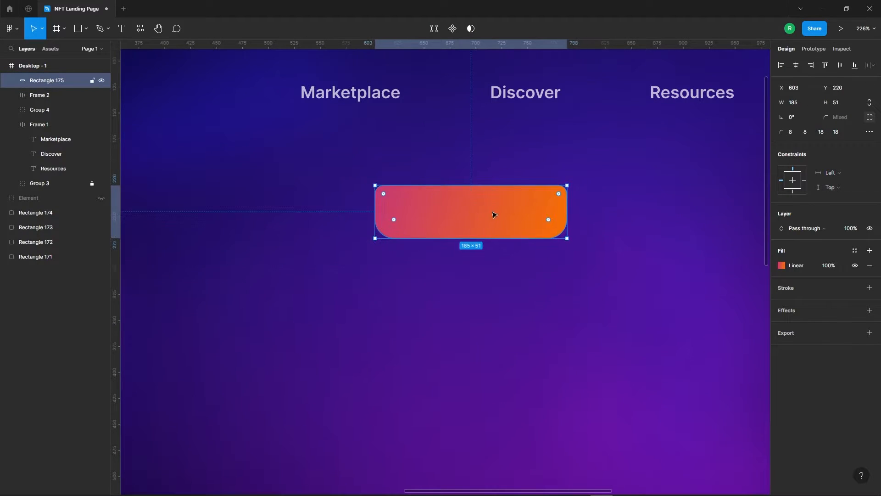
scroll(555, 195, up, 3)
drag(574, 180, 547, 187)
scroll(555, 215, down, 3)
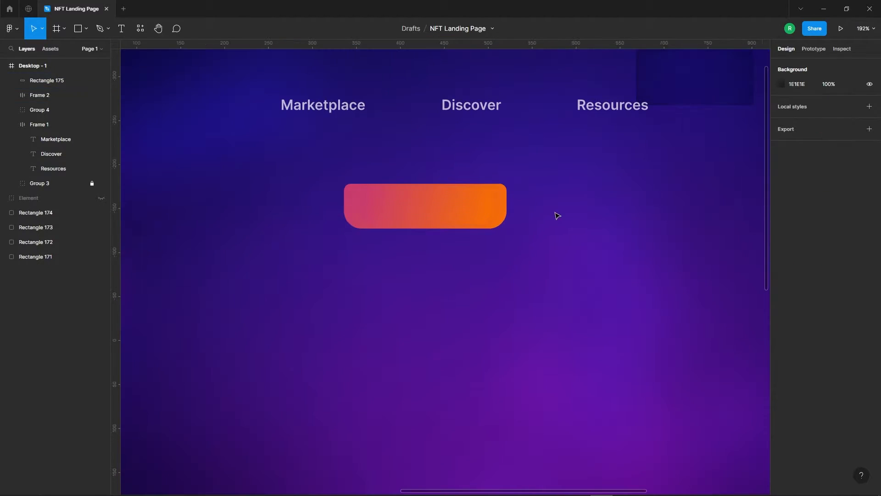
drag(436, 205, 614, 215)
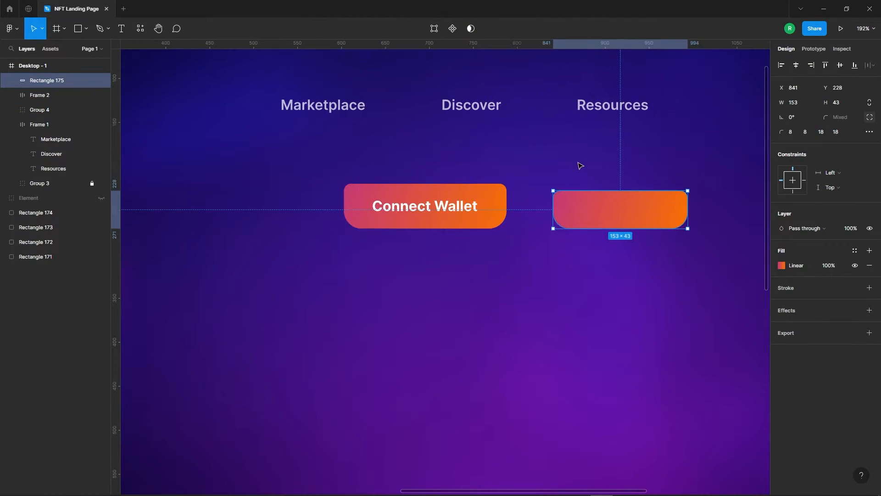
scroll(542, 173, right, 3)
scroll(505, 179, up, 2)
drag(509, 223, 309, 221)
scroll(318, 219, up, 3)
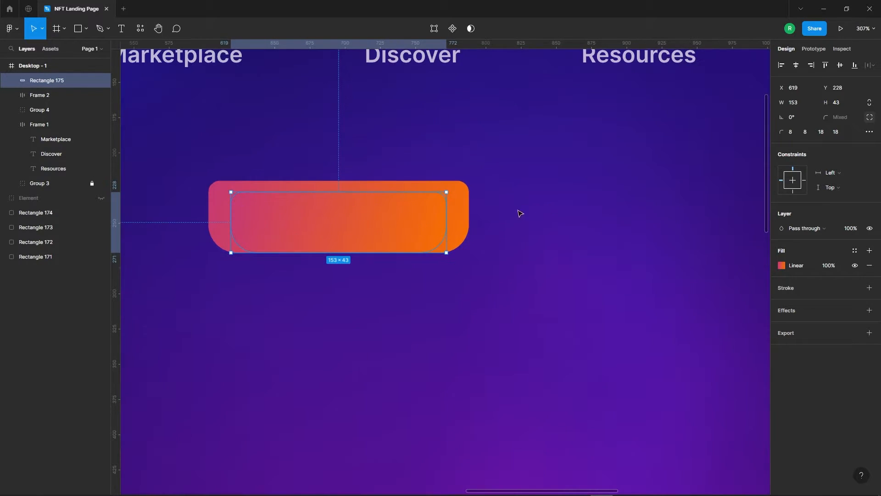
- Apply a layer blur of 24 to the rectangle and set its fill opacity to 80%
click(802, 310)
click(811, 326)
click(810, 335)
click(782, 325)
text(24)
key(Return)
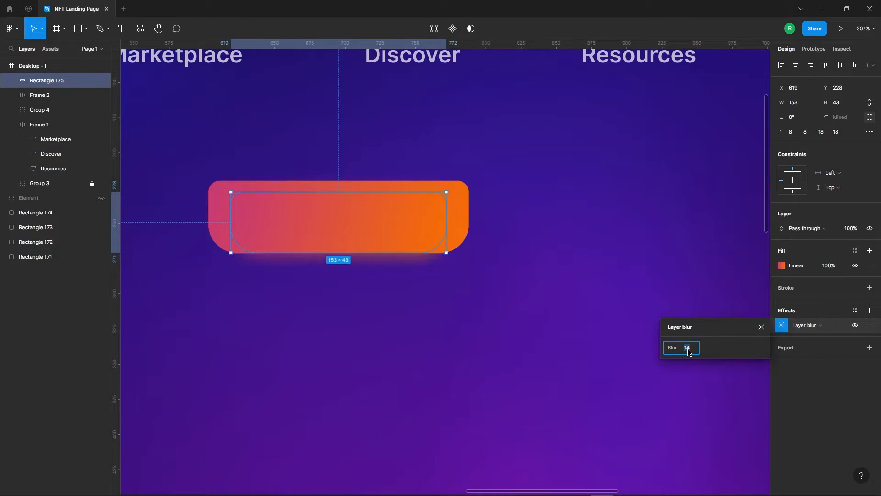
click(829, 268)
text(80)
key(Return)
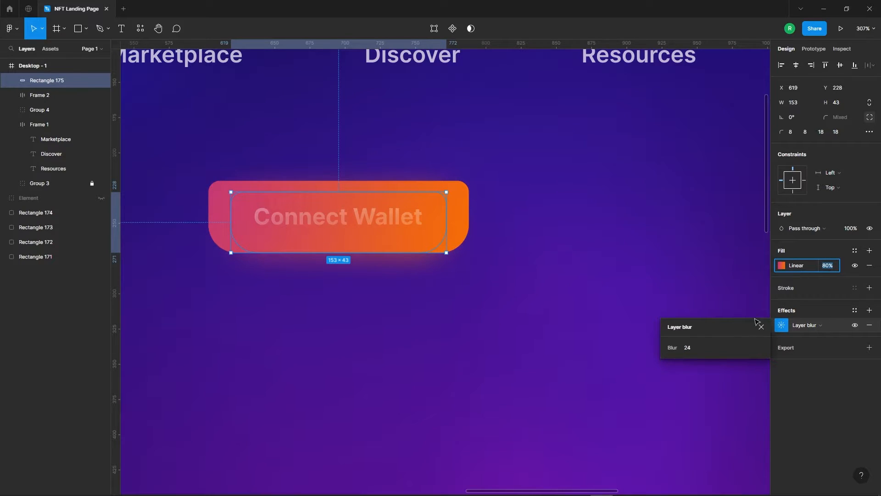
key(Escape)
- Bring the Connect Wallet button frame in front of the blurred rectangle
click(565, 246)
click(454, 199)
right_click(454, 199)
click(524, 267)
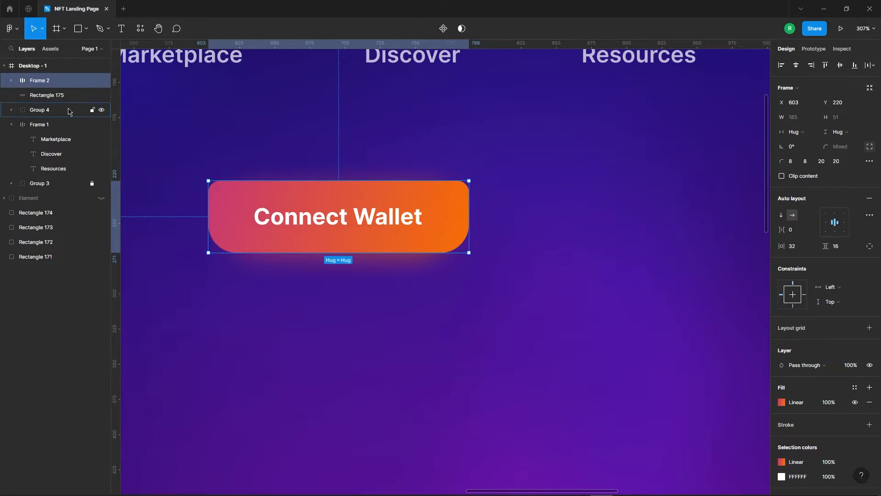
- Move the blurred rectangle up slightly and reduce its height to 36 from the top, at Y 232
click(46, 95)
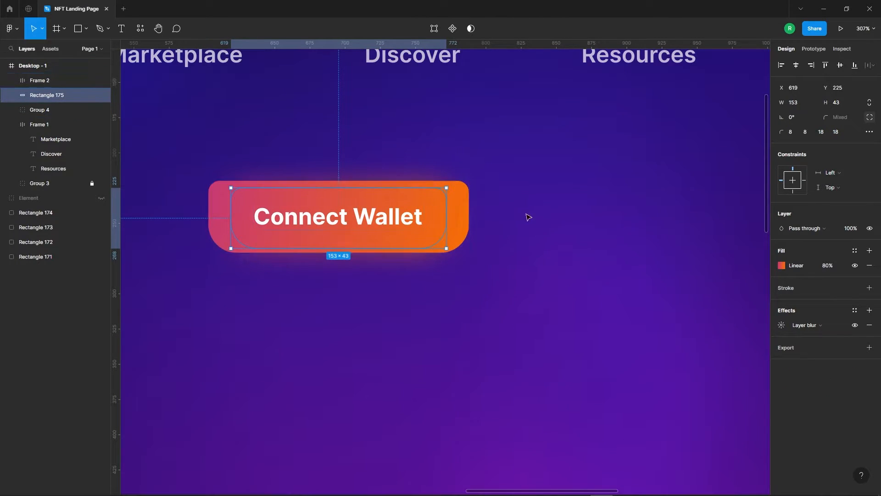
drag(367, 187, 368, 198)
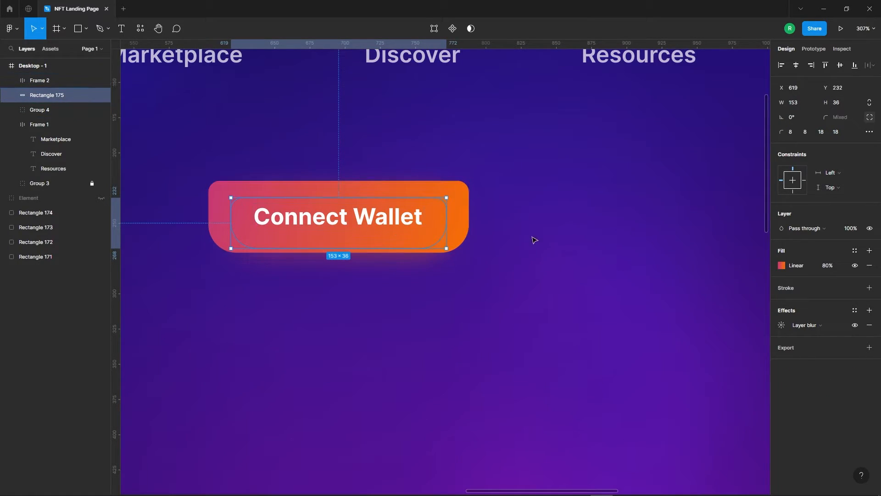
click(532, 236)
scroll(513, 173, down, 4)
scroll(584, 234, down, 3)
scroll(584, 233, up, 3)
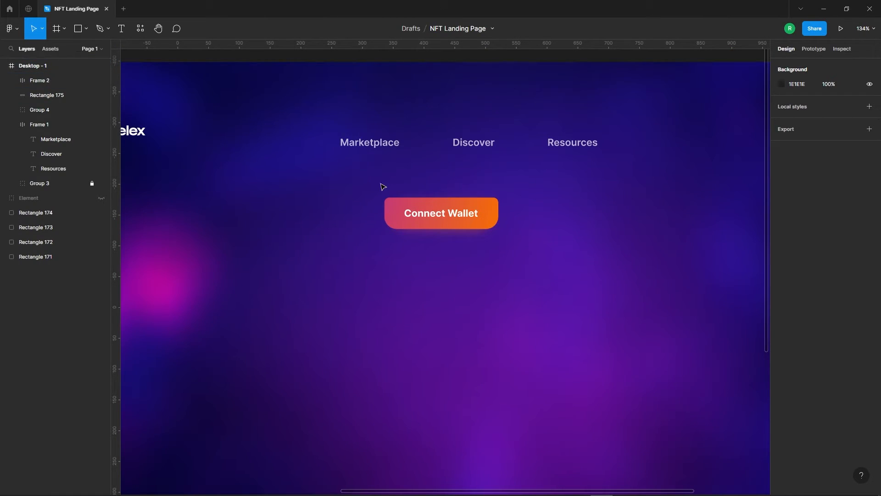
- Group the Connect Wallet button with its blurred rectangle
drag(383, 187, 505, 243)
right_click(453, 215)
click(478, 310)
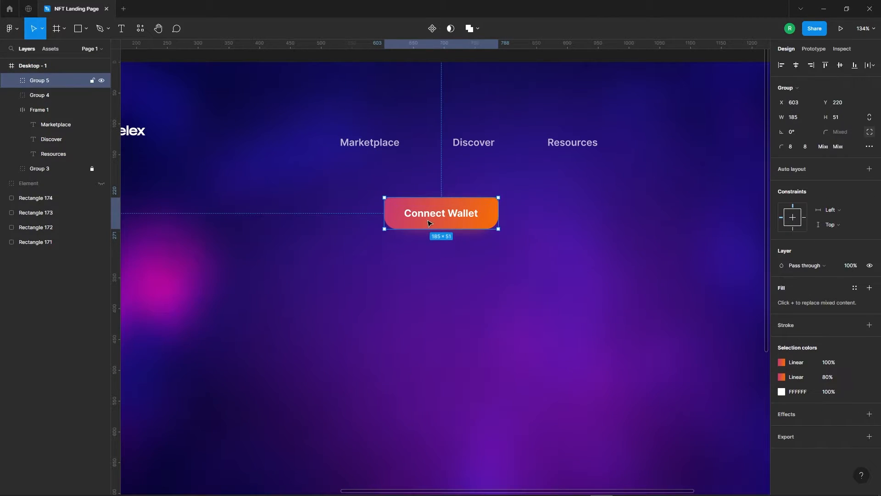
click(563, 242)
- Move the button group to the upper-right part of the desktop frame, level with the menu, at X 1131, Y 105
scroll(367, 209, down, 4)
drag(390, 235, 573, 210)
scroll(547, 204, up, 2)
scroll(548, 204, up, 3)
key(alt)
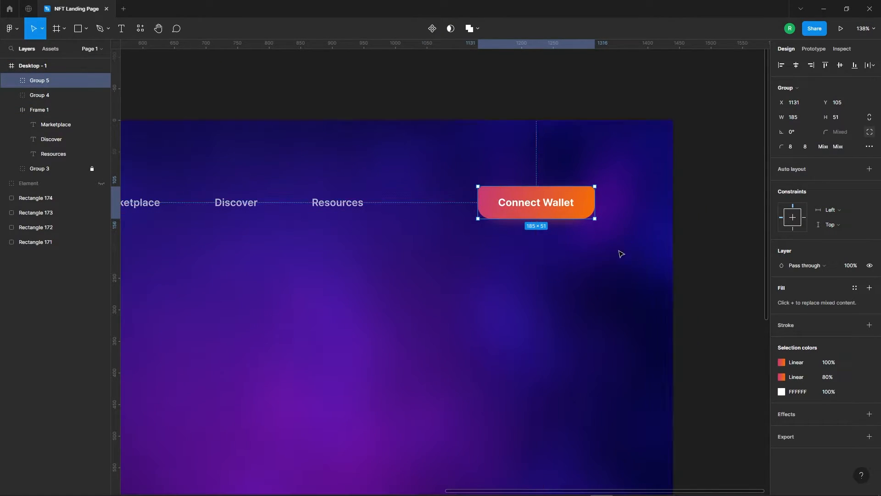
- Nudge the pixelex logo group right to X 124 to match the button's distance from the opposite frame edge
scroll(628, 247, down, 5)
click(46, 95)
key(Right)
key(Right)
key(Right)
key(Right)
key(Right)
key(Right)
key(Right)
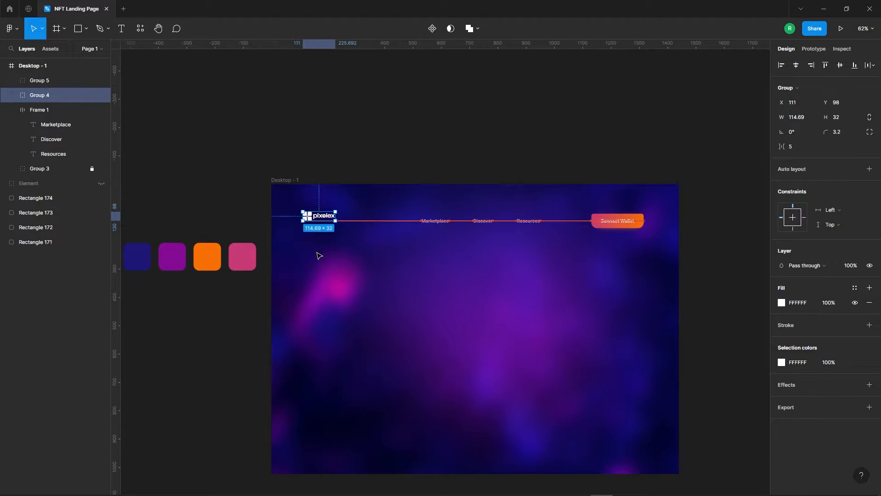
key(shift+Right)
key(shift+Right)
key(Left)
key(Left)
key(Left)
key(Left)
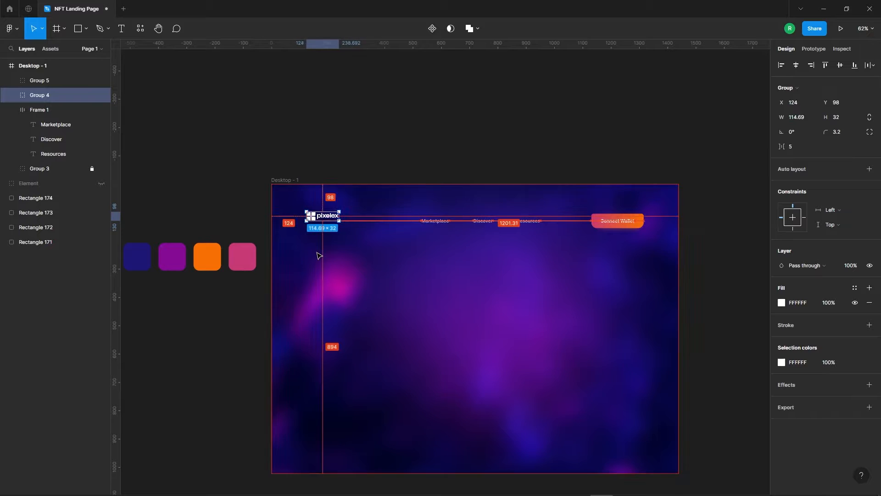
- Align the pixelex logo, menu and Connect Wallet button on their vertical centers
scroll(291, 191, up, 4)
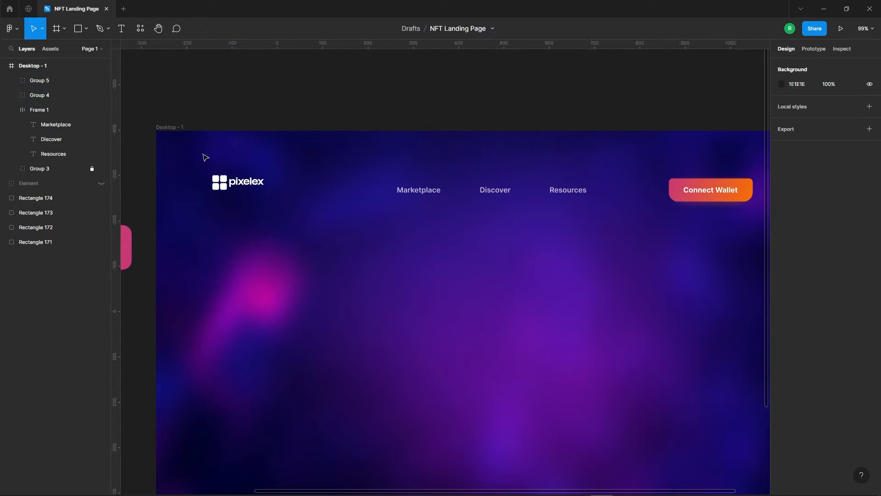
drag(207, 157, 762, 216)
click(841, 65)
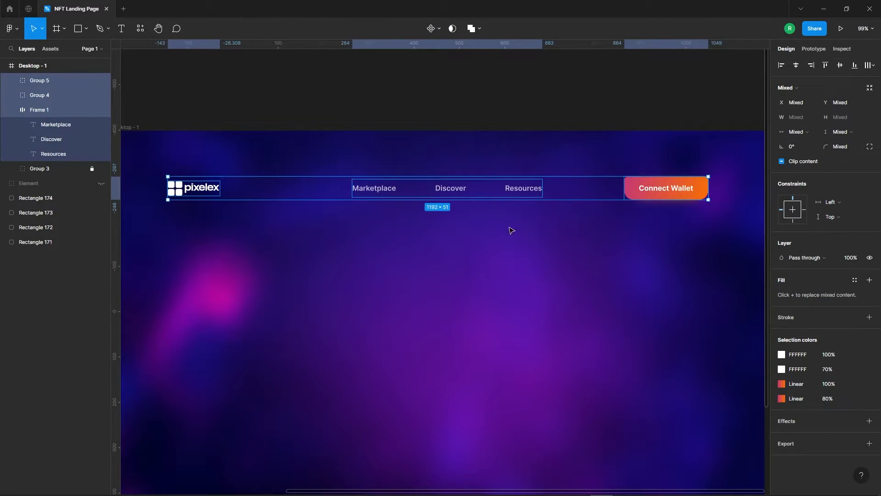
- Center the menu frame horizontally within the desktop frame
click(554, 244)
click(524, 189)
click(796, 66)
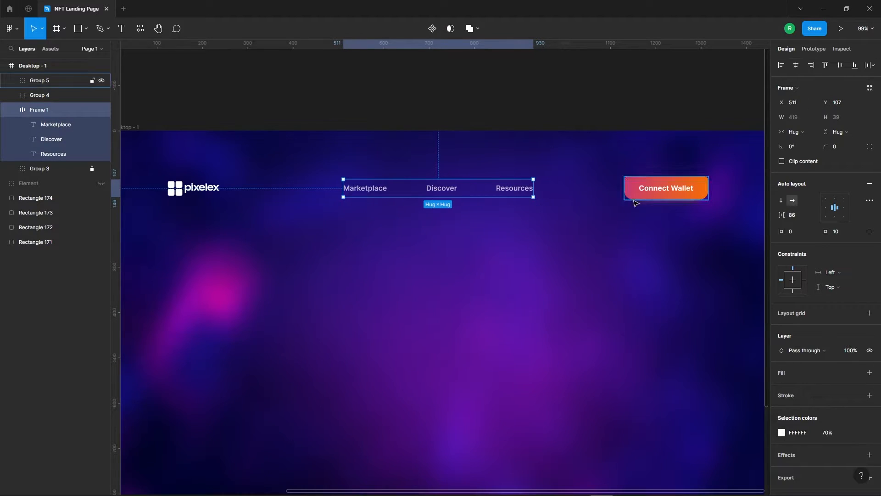
click(636, 212)
click(661, 193)
click(202, 189)
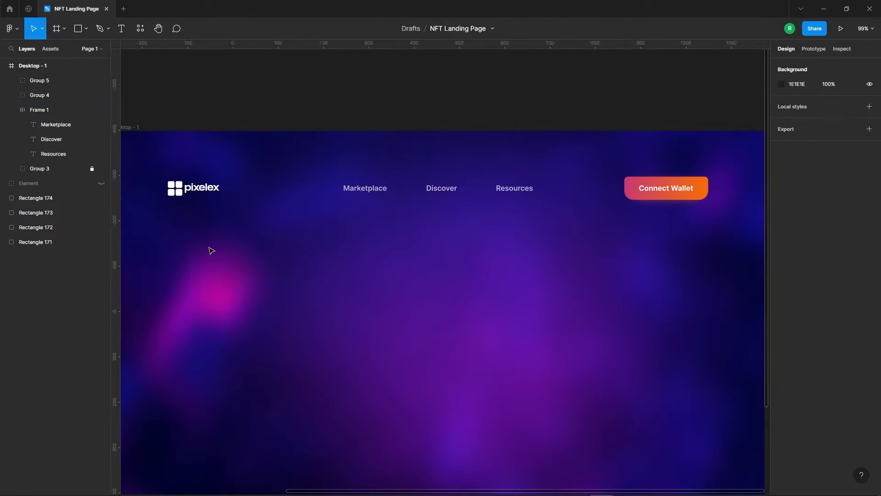
click(210, 247)
- Move the logo, menu and Connect Wallet button up together so the button sits at Y 55
scroll(207, 190, down, 3)
drag(170, 160, 519, 236)
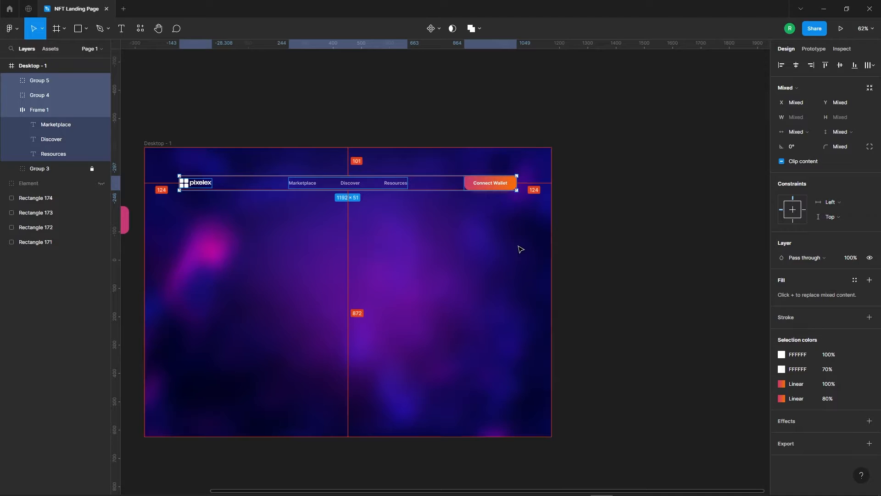
key(shift+Up)
key(shift+Up)
key(shift+Up)
key(shift+Up)
key(shift+Up)
key(shift+Up)
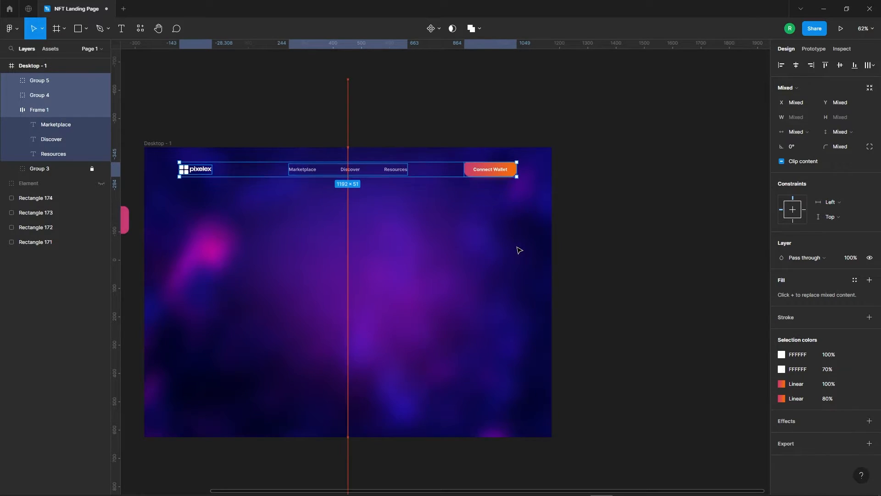
click(636, 325)
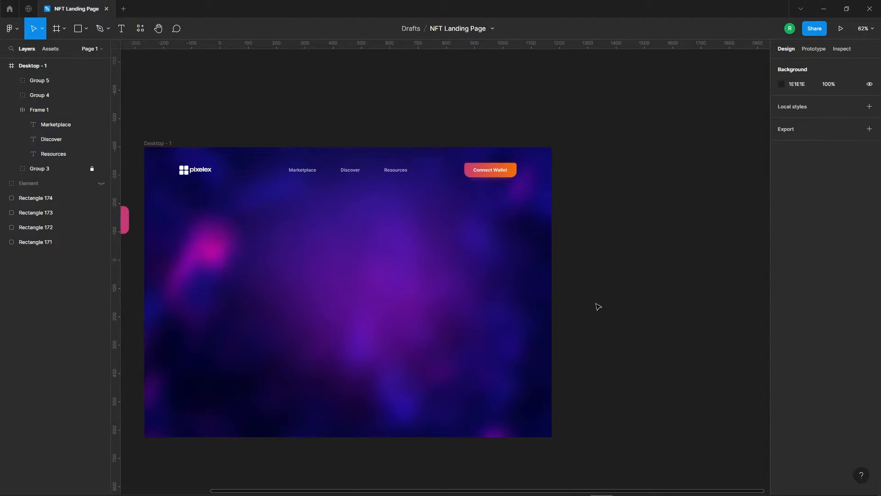
- Add the three-line heading "Discover the / Largest / NFTs Collection" below the logo in the desktop frame
drag(576, 294, 703, 274)
scroll(444, 218, up, 2)
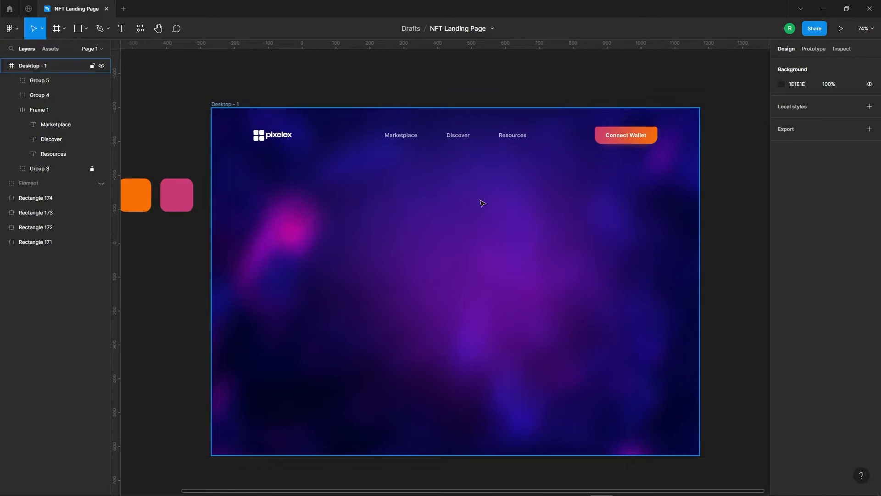
click(455, 241)
click(406, 230)
scroll(406, 230, up, 1)
scroll(406, 231, down, 1)
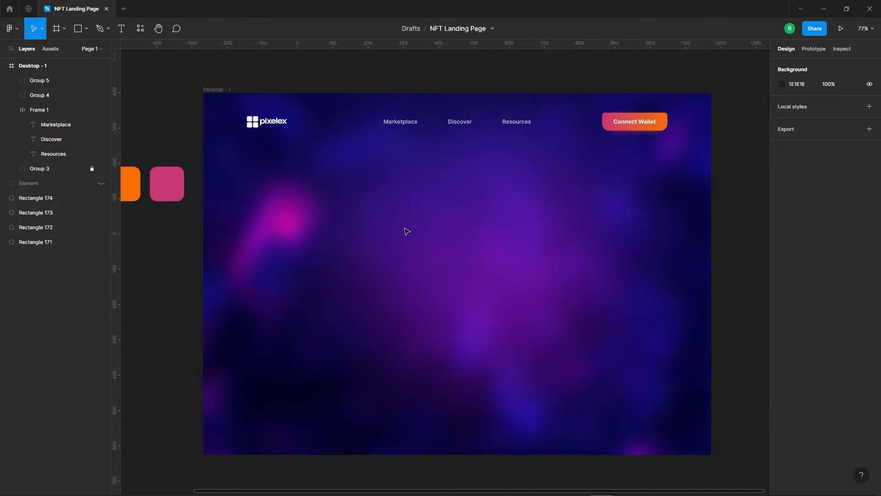
click(122, 29)
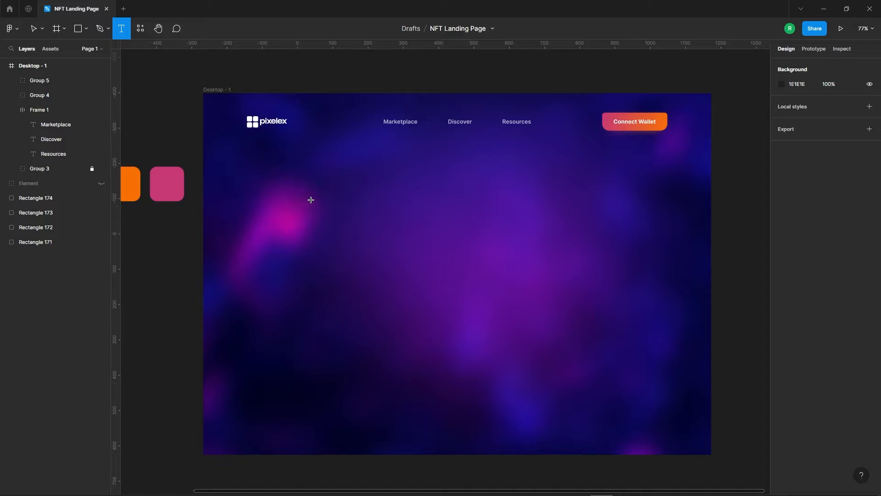
click(284, 209)
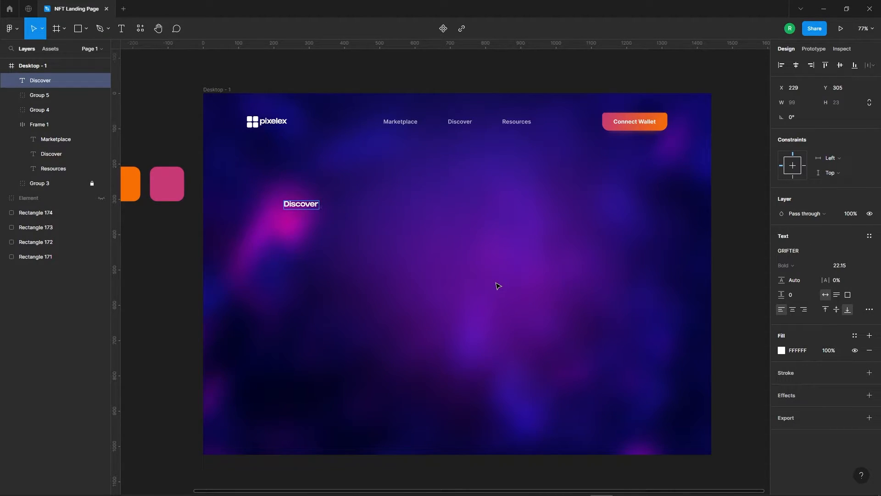
text(Discover the)
key(Return)
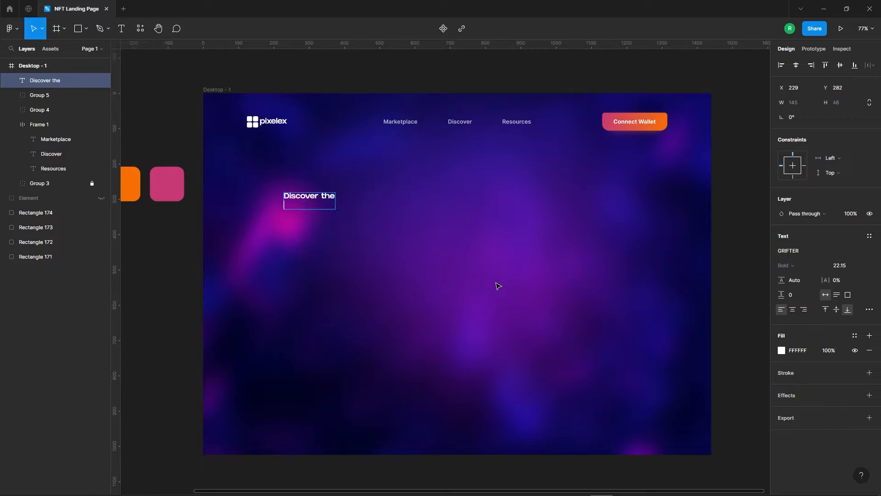
text(Largest)
key(Return)
text(NFTs Collection)
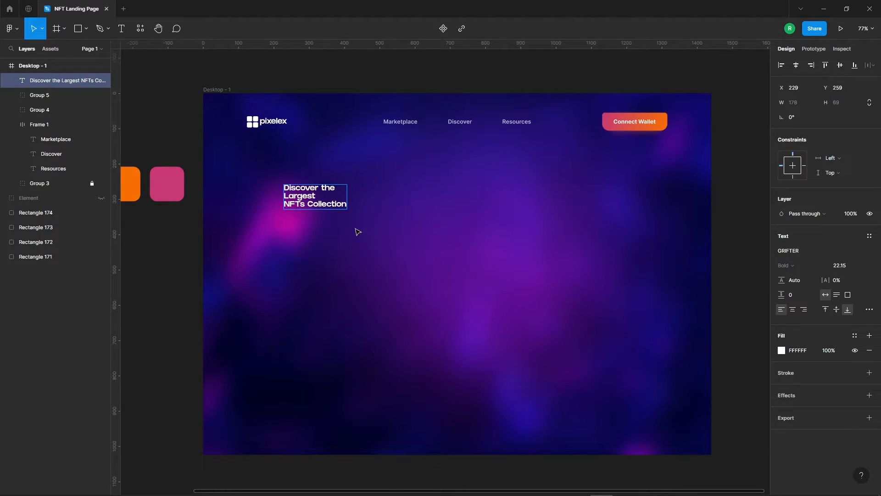
key(Escape)
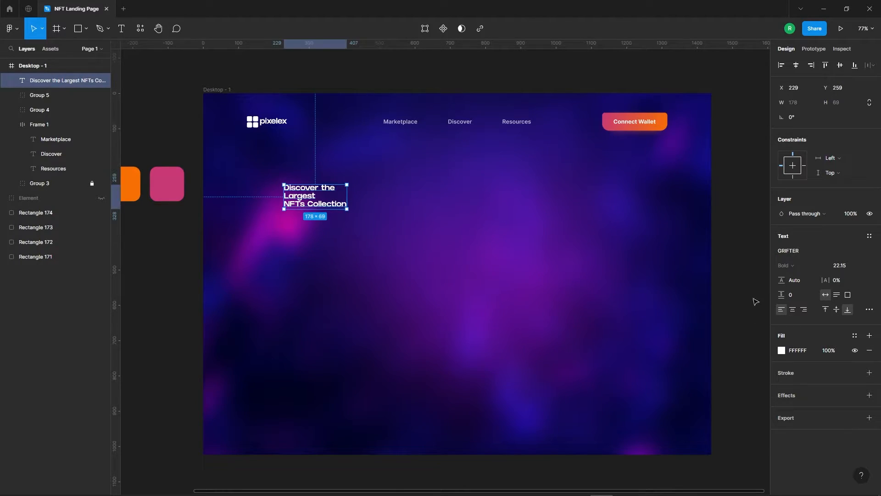
- Set the heading's font size to 75 and its line height to 80
scroll(208, 265, up, 3)
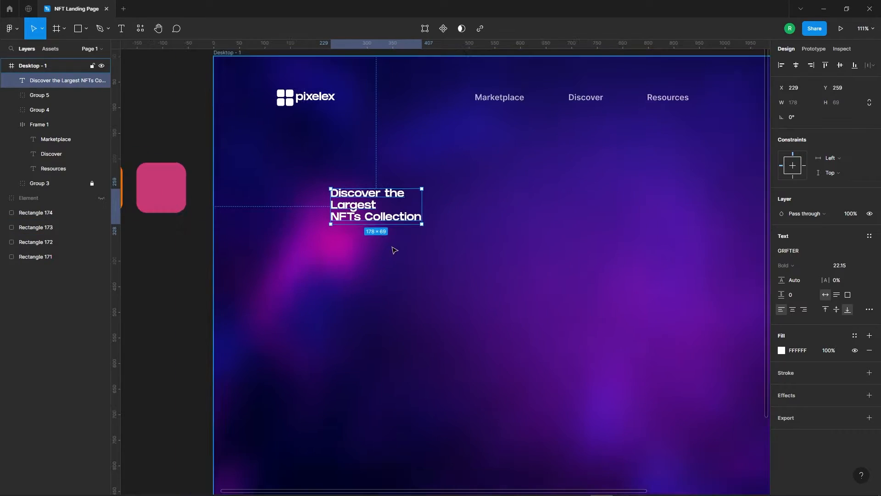
click(841, 265)
text(75)
key(Return)
scroll(269, 303, down, 3)
scroll(427, 292, up, 2)
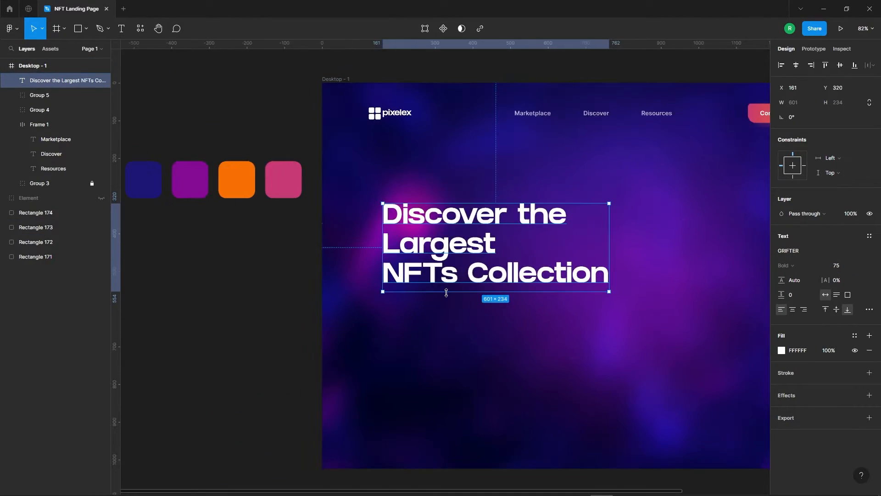
click(800, 280)
text(80)
key(Return)
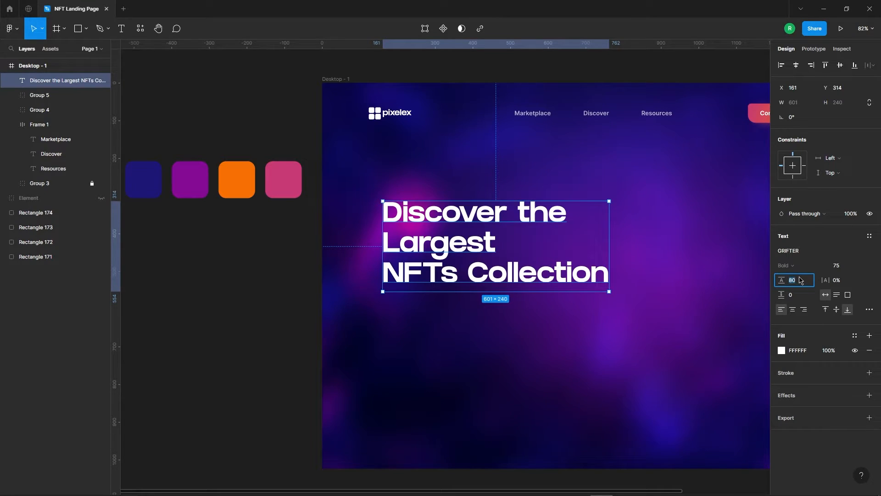
- Move the heading up and align its left edge with the logo, at X 124, Y 241
click(667, 258)
scroll(501, 236, down, 2)
drag(502, 271, 495, 243)
scroll(344, 231, down, 2)
drag(362, 149, 456, 297)
click(781, 66)
click(527, 289)
scroll(523, 301, up, 1)
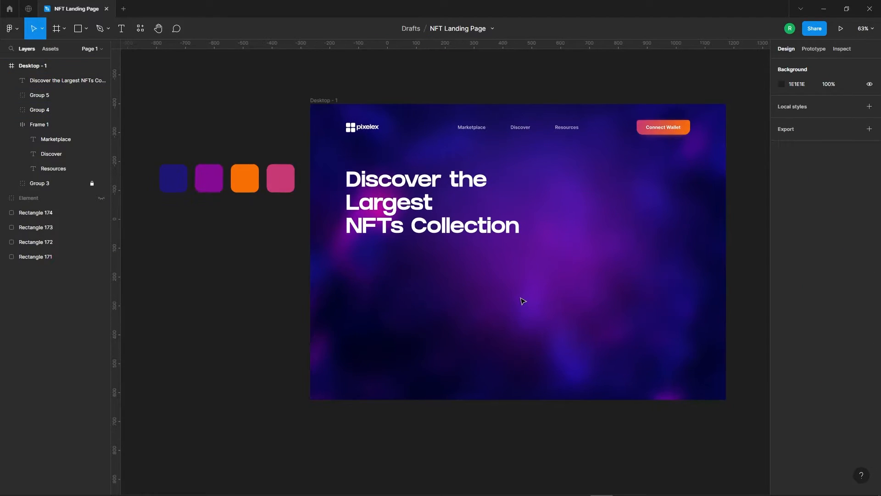
click(372, 199)
scroll(362, 205, down, 3)
click(425, 261)
scroll(503, 280, up, 2)
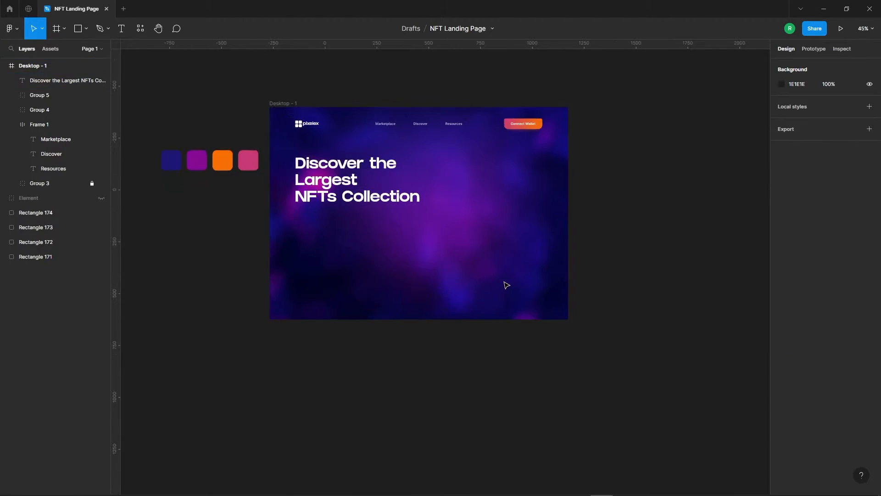
- Start a text layer below the heading in Inter Medium, size 16, with automatic line height
scroll(454, 257, up, 1)
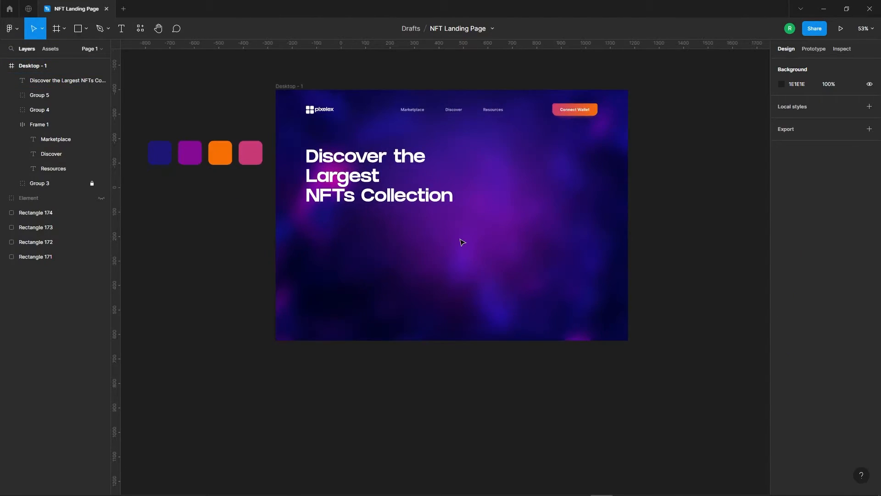
key(t)
scroll(350, 146, up, 1)
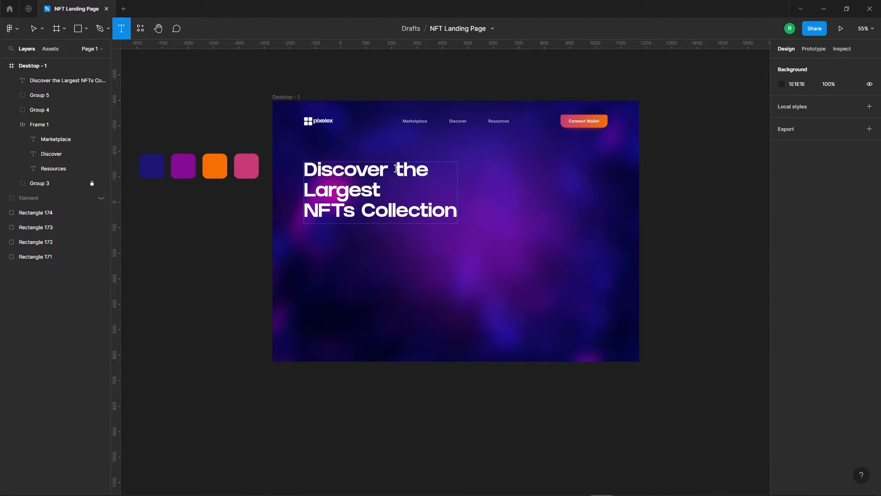
click(306, 248)
click(818, 250)
text(Inter)
key(Return)
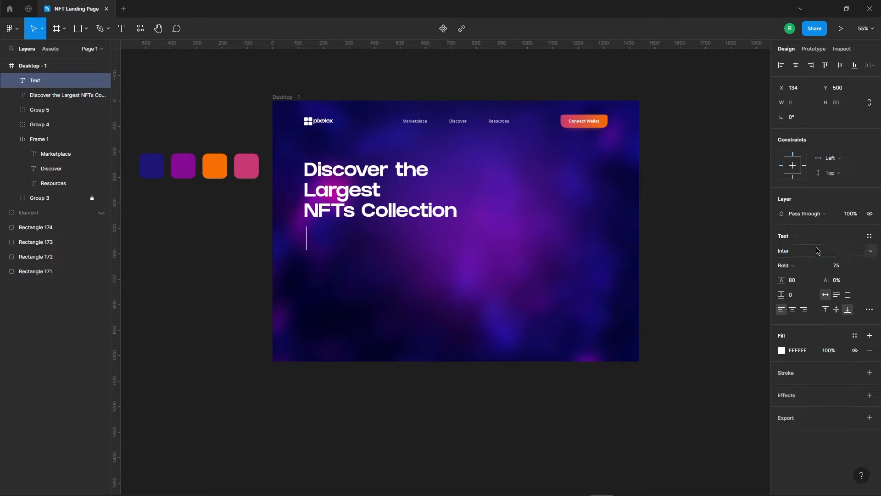
click(797, 261)
click(812, 243)
click(845, 268)
text(16)
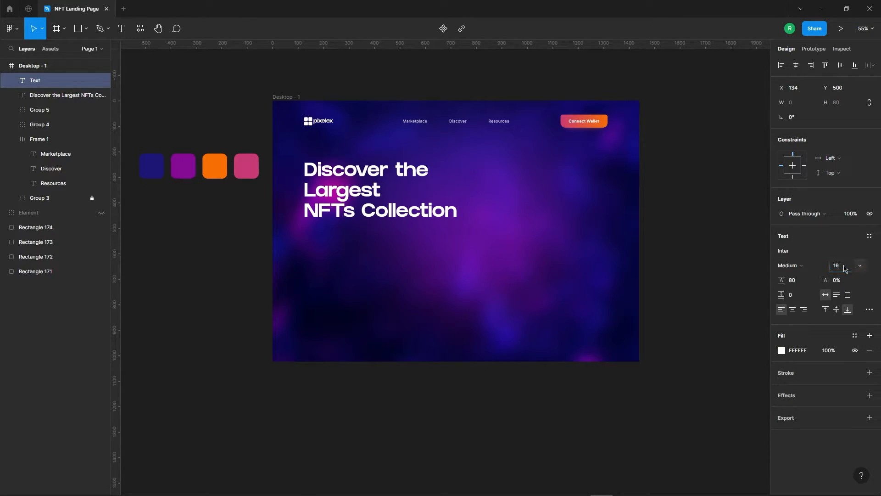
click(797, 281)
- Generate one placeholder paragraph with the Lorem Ipsum plugin and fit it below the heading at X 124, 591 wide
click(9, 28)
click(471, 285)
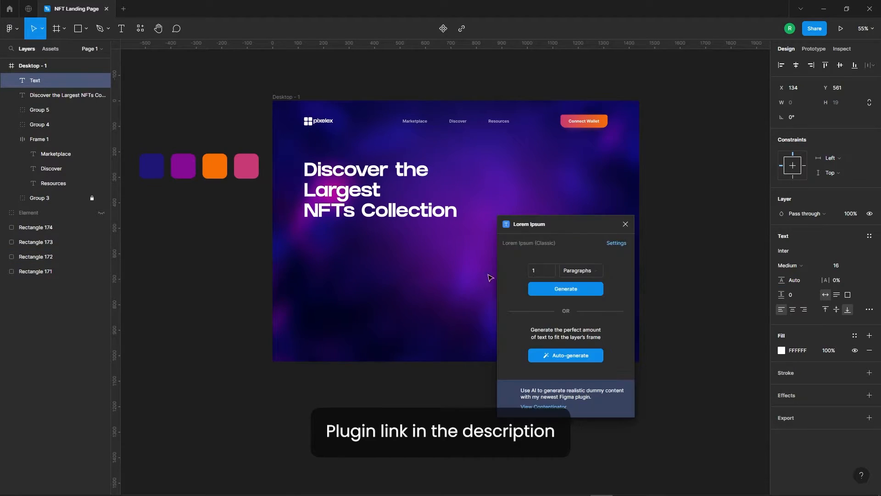
click(564, 288)
drag(711, 222, 351, 188)
scroll(319, 221, up, 10)
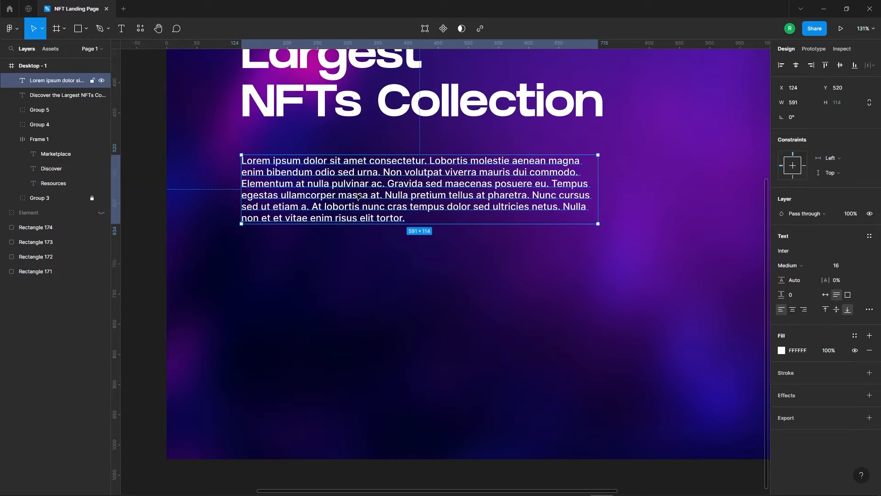
- Set the paragraph's line height to 25 and its letter spacing to 1%
click(798, 281)
text(25)
key(Return)
click(476, 377)
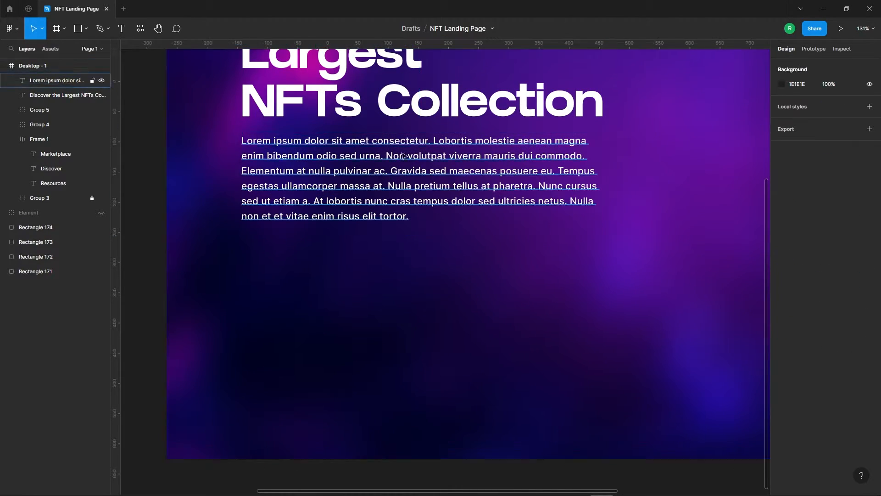
- Shorten the placeholder paragraph to three lines by deleting its remaining text after "sed"
scroll(437, 192, down, 5)
double_click(437, 192)
click(433, 163)
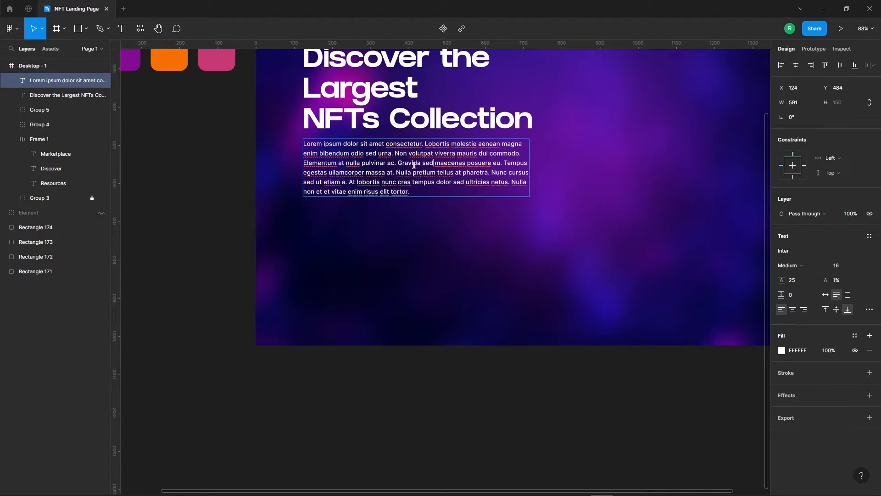
drag(433, 163, 501, 204)
key(BackSpace)
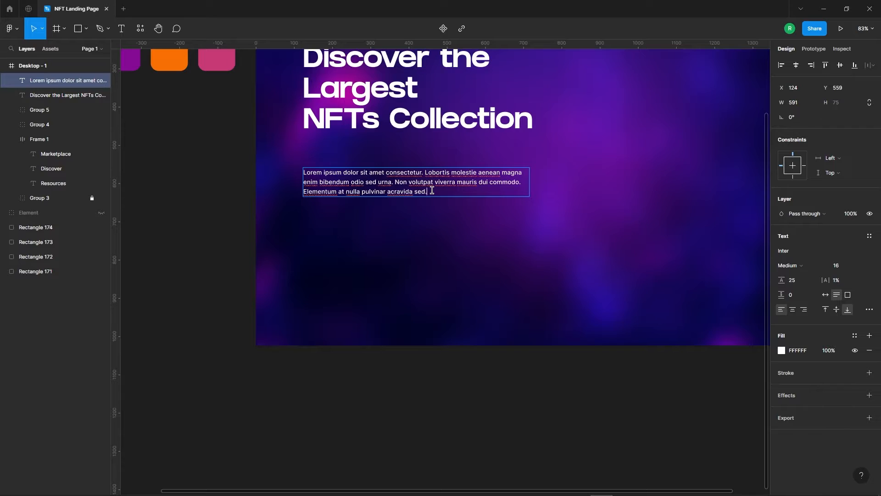
key(Escape)
- Move the paragraph up until it sits 20 px below the heading
scroll(413, 133, up, 2)
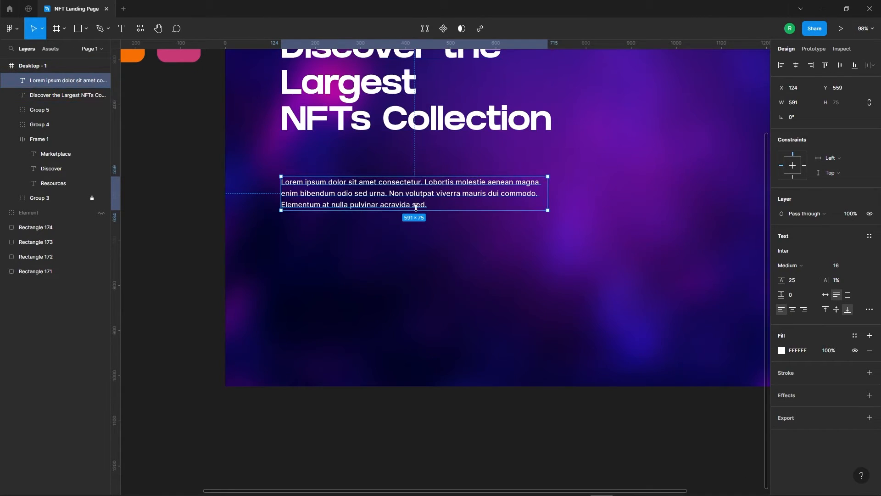
key(shift+Up)
key(shift+Up)
key(shift+Up)
key(shift+Up)
key(shift+Up)
key(shift+Up)
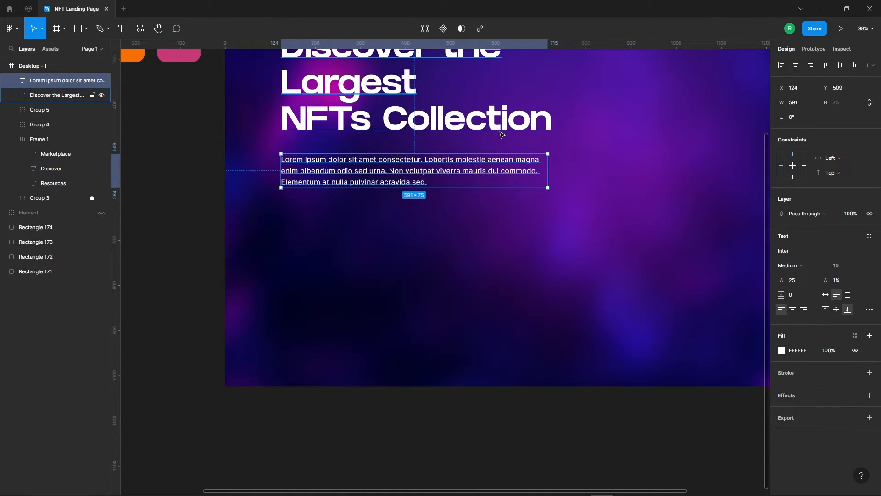
key(Down)
key(Down)
key(Down)
key(alt)
click(502, 253)
- Move the heading and paragraph up together slightly, closer to the header
scroll(399, 271, down, 4)
drag(327, 147, 478, 323)
key(Escape)
click(418, 188)
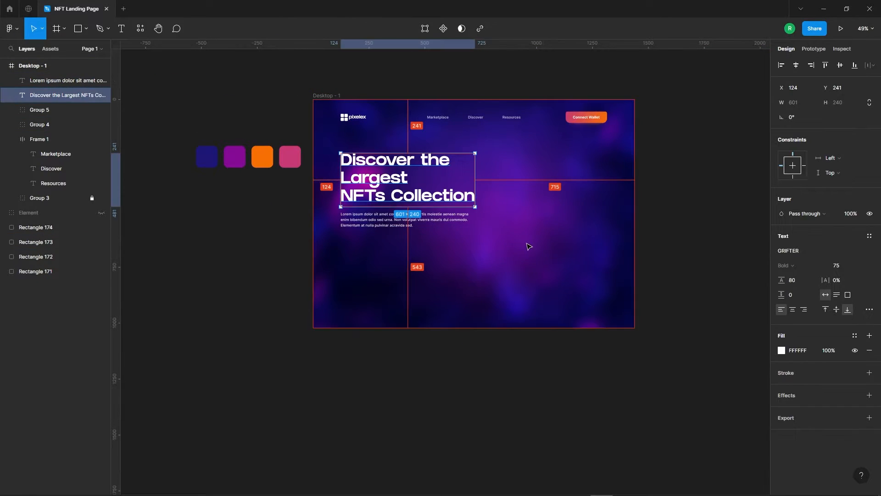
scroll(516, 209, up, 3)
drag(275, 148, 417, 253)
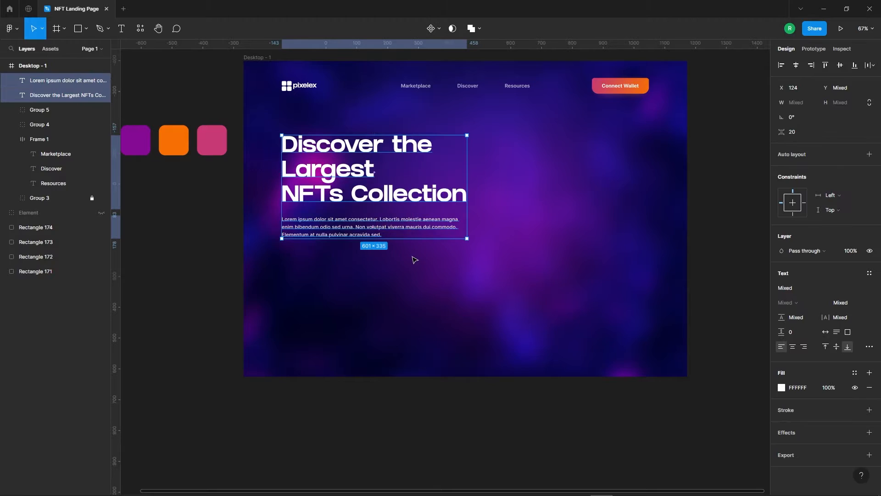
key(Escape)
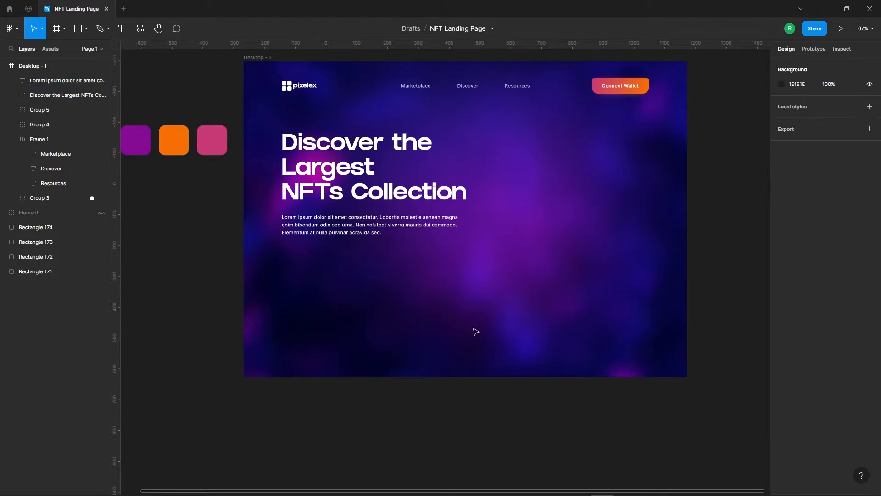
- Duplicate the Connect Wallet button group and place the copy below the paragraph at X 124, Y 619
scroll(438, 251, down, 2)
click(596, 115)
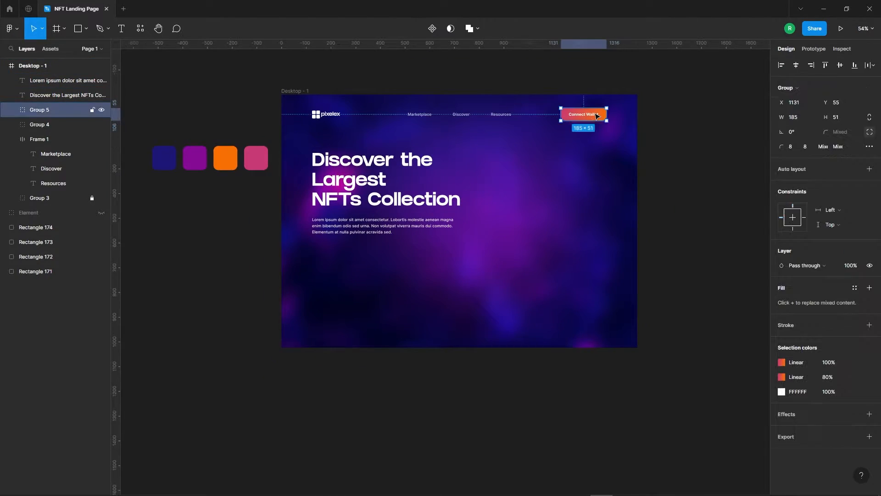
key(Tab)
key(Tab)
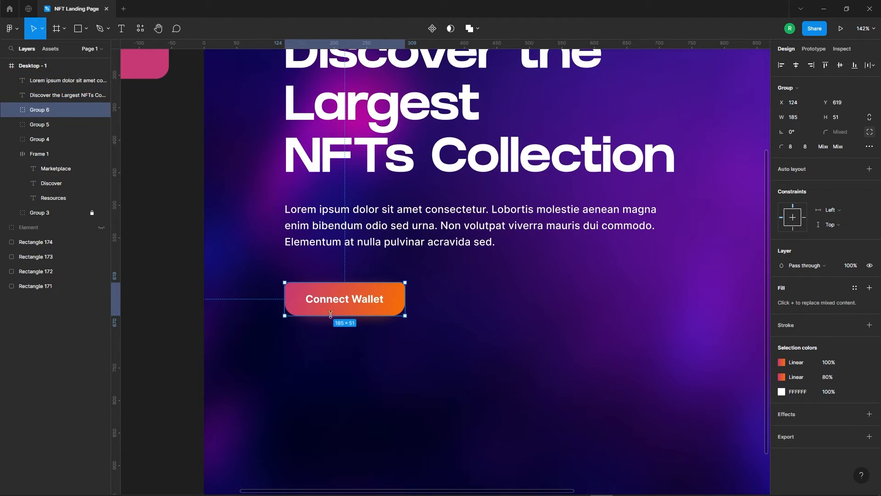
- Change the label of the duplicated button below the paragraph to "Get Started"
key(Escape)
click(398, 311)
double_click(351, 304)
double_click(352, 305)
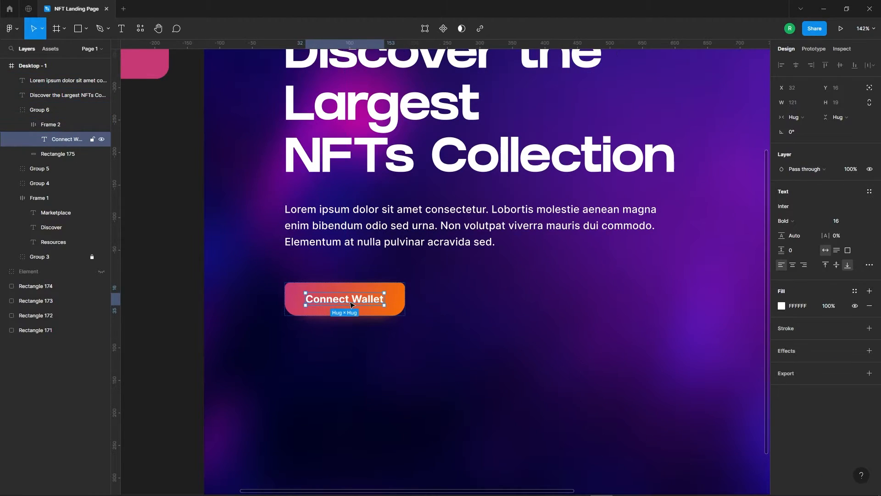
double_click(350, 303)
text(Get)
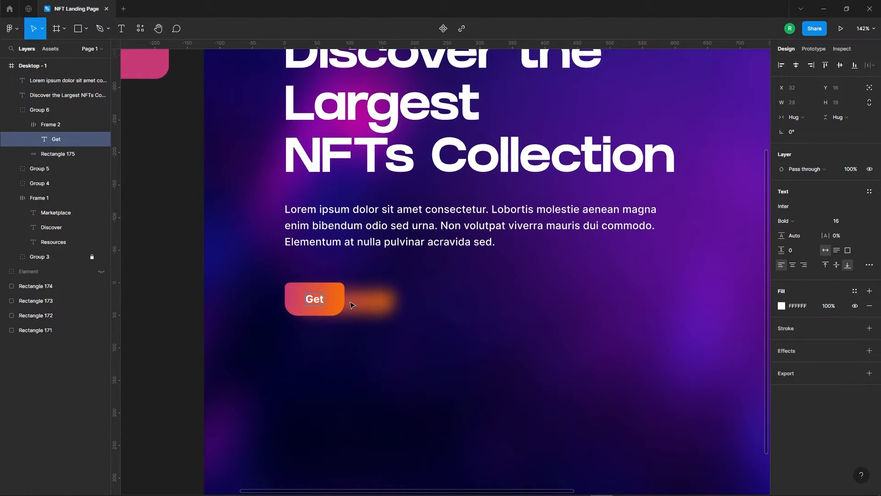
text( Started)
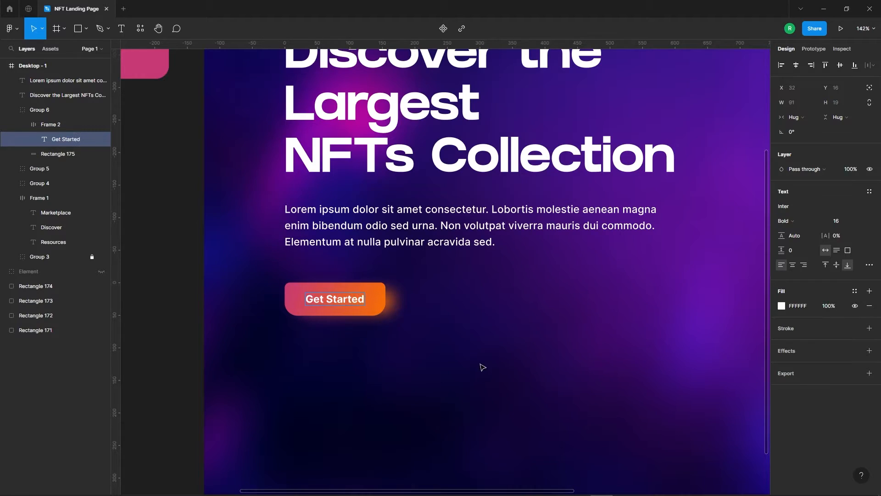
click(376, 369)
- Set the Get Started button frame's horizontal padding to 46
double_click(358, 299)
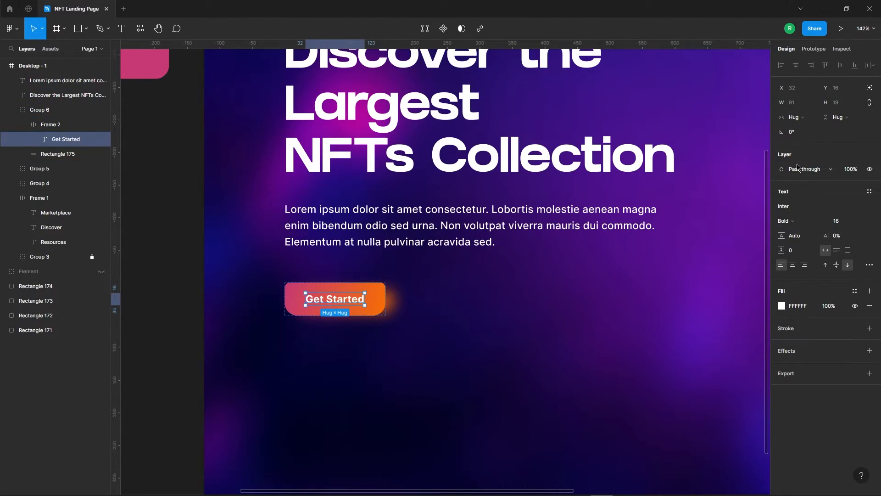
key(Escape)
click(374, 299)
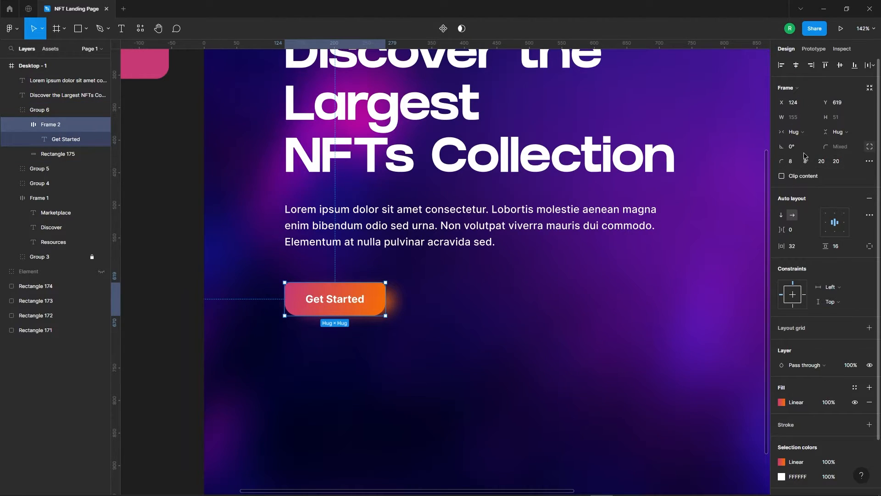
key(shift+Up)
key(Up)
key(Up)
key(Up)
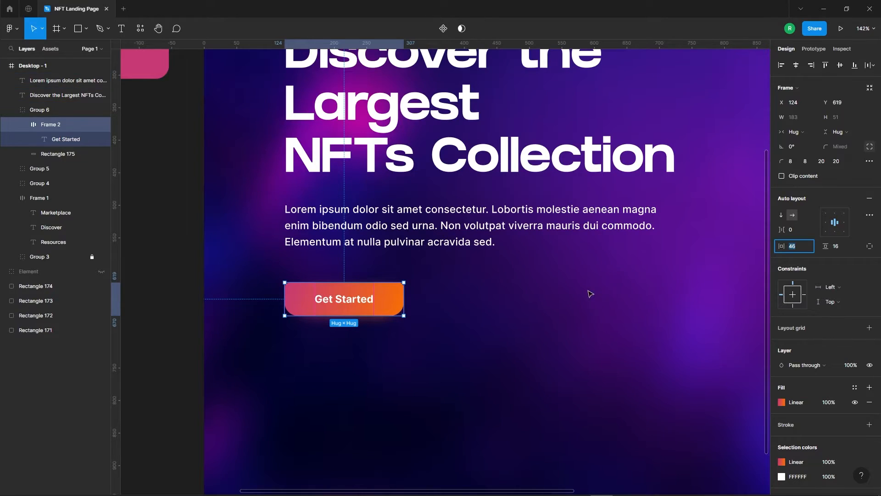
key(Escape)
- Duplicate the paragraph below itself, change the copy's text to "How it Works?" and make the text box auto width
key(shift+1)
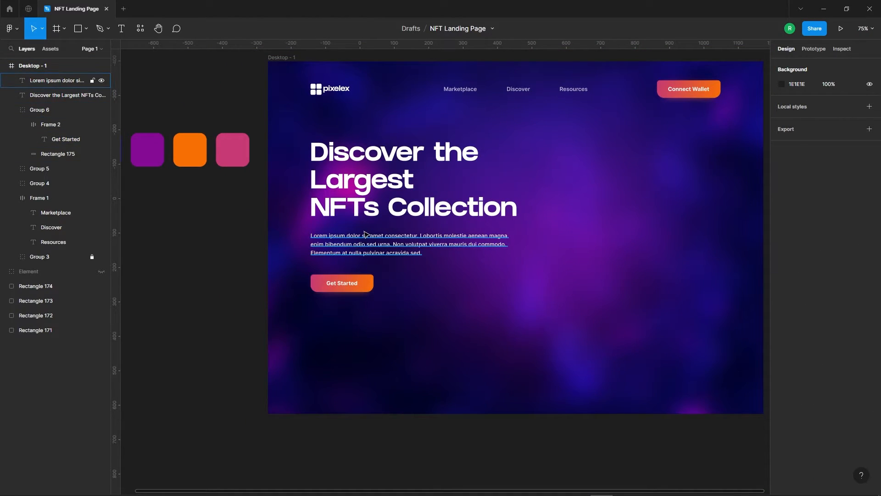
alt+drag(379, 244, 459, 284)
double_click(424, 276)
text(How it Works)
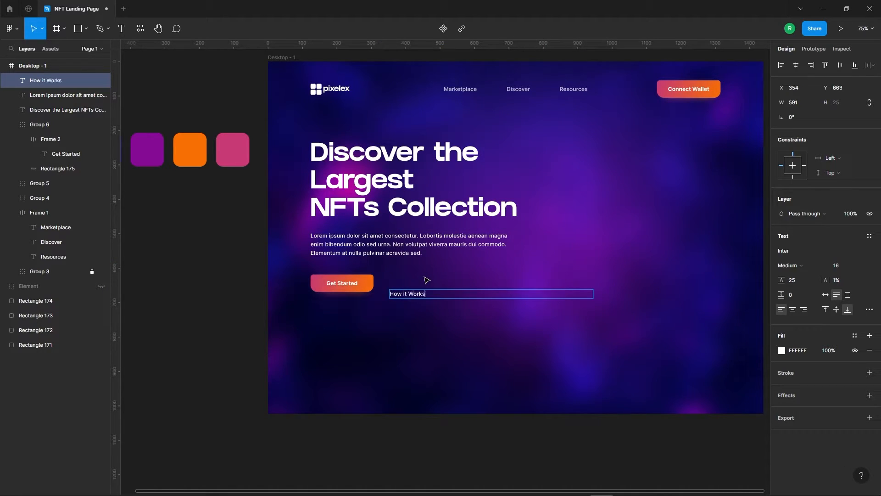
key(Escape)
click(826, 294)
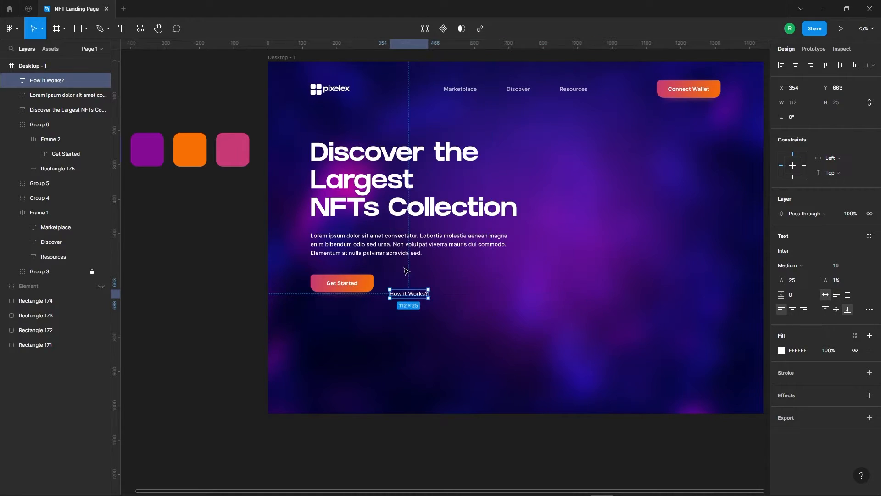
- Format the "How it Works?" text as Bold with Auto line height and 0% letter spacing
scroll(403, 283, up, 5)
click(785, 265)
click(803, 286)
click(806, 283)
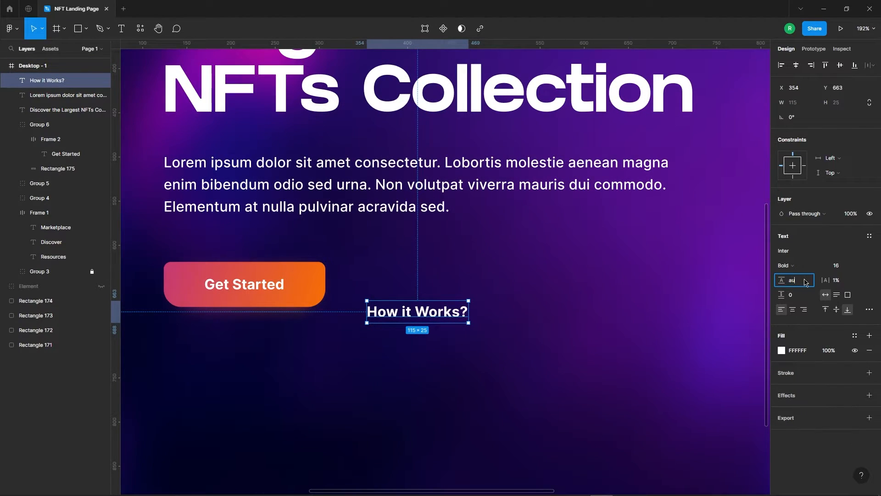
key(Return)
text(0)
key(Return)
- Place the "How it Works?" text to the right of the Get Started button, vertically centred on it, at X 342, Y 635
drag(435, 319, 476, 289)
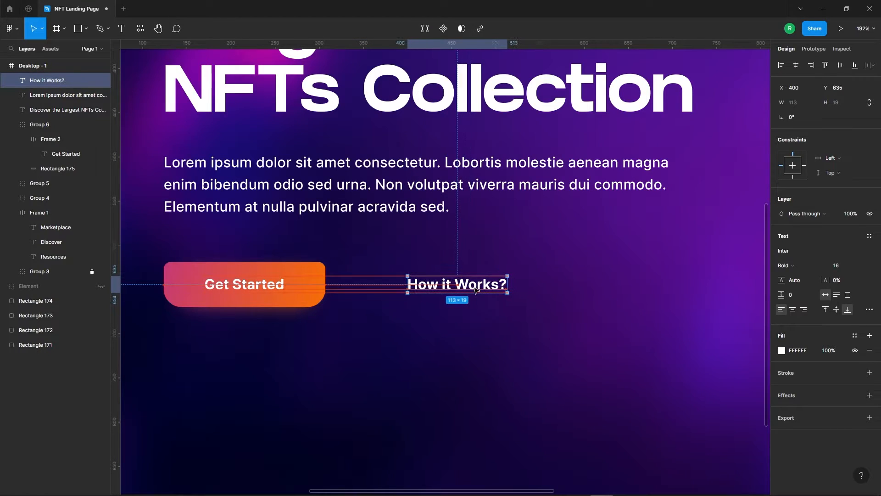
key(shift+Left)
key(shift+Left)
key(shift+Left)
key(shift+Left)
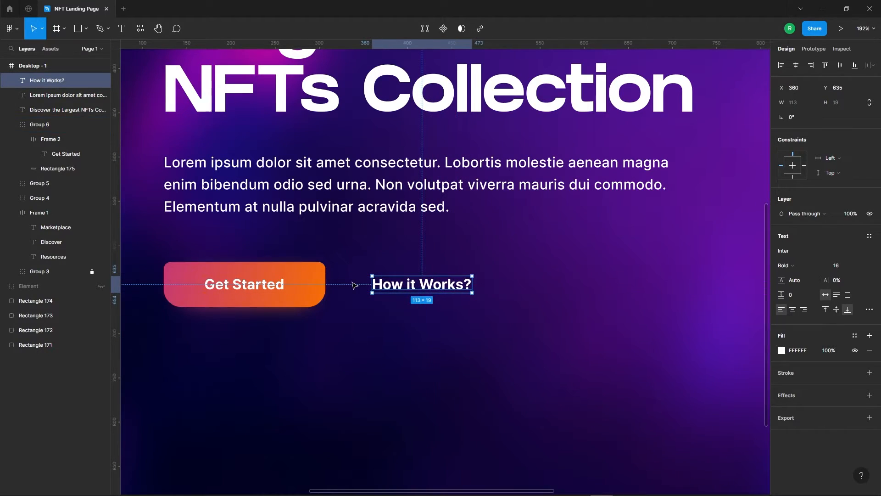
key(Left)
key(Left)
key(Left)
key(Left)
key(shift+Left)
key(shift+Left)
key(Right)
key(Right)
key(Right)
key(Right)
key(alt)
key(Left)
key(Left)
key(Left)
- Lower the hero paragraph's fill opacity to 80%
scroll(283, 282, down, 5)
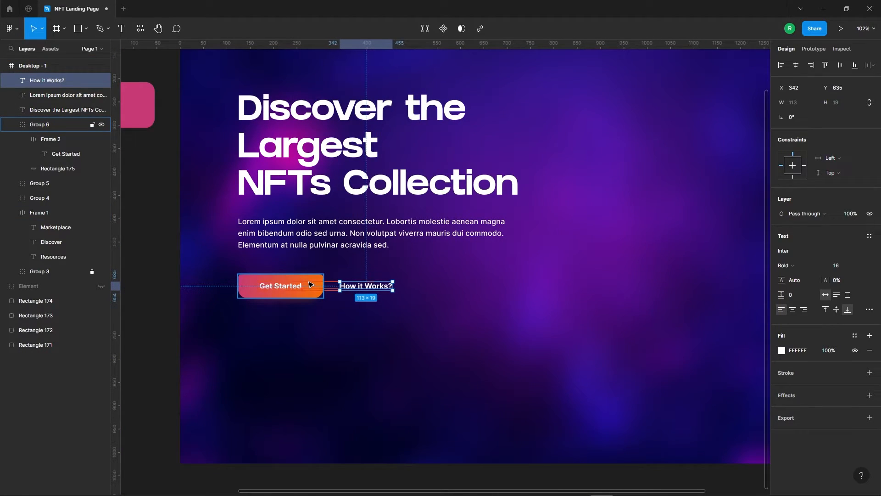
click(342, 350)
click(358, 249)
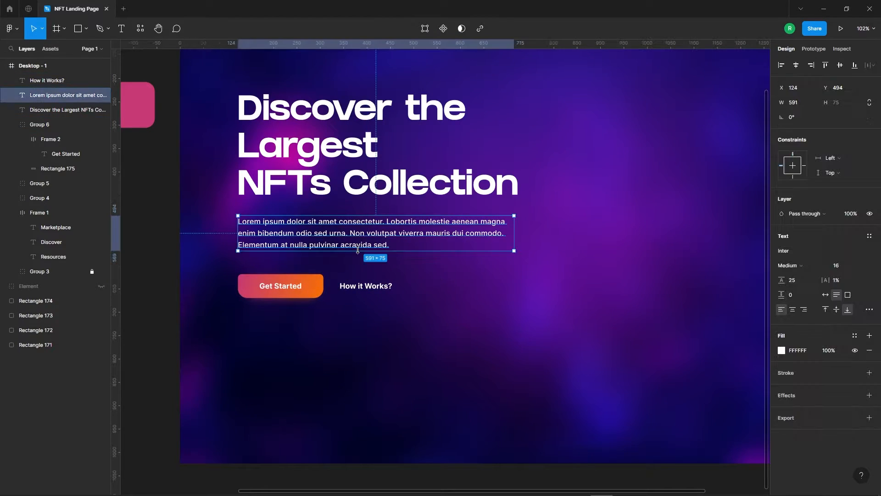
click(829, 351)
text(80)
key(Return)
click(426, 339)
- Draw a rectangle in the empty area right of the hero text and size it to 456 × 496
scroll(420, 335, down, 4)
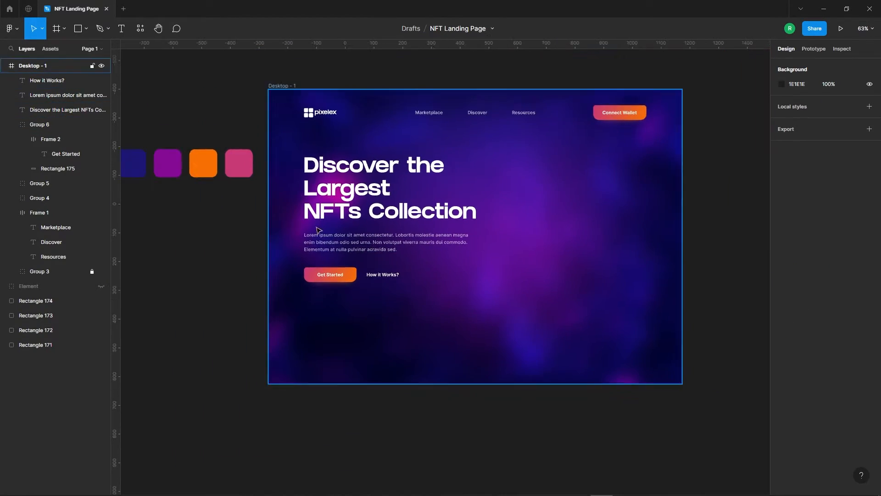
drag(504, 185, 488, 190)
drag(682, 222, 659, 235)
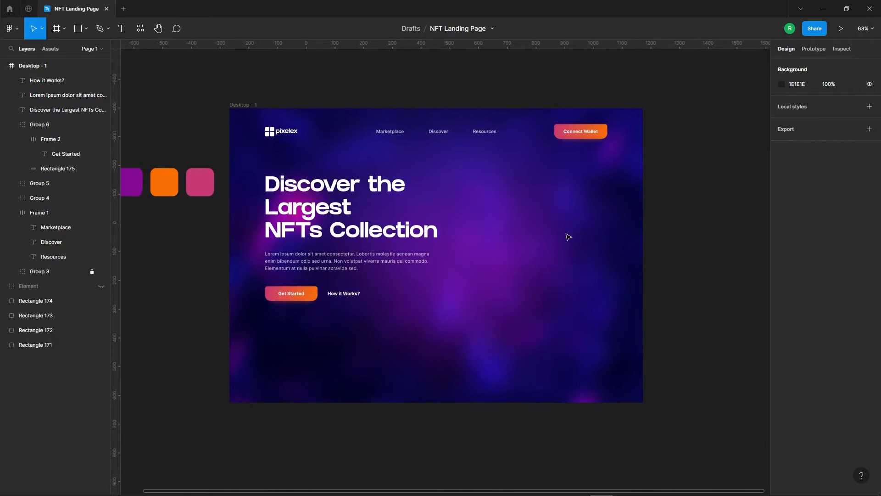
click(80, 35)
mouse_move(480, 182)
mouse_down()
mouse_move(564, 293)
mouse_move(622, 324)
mouse_up()
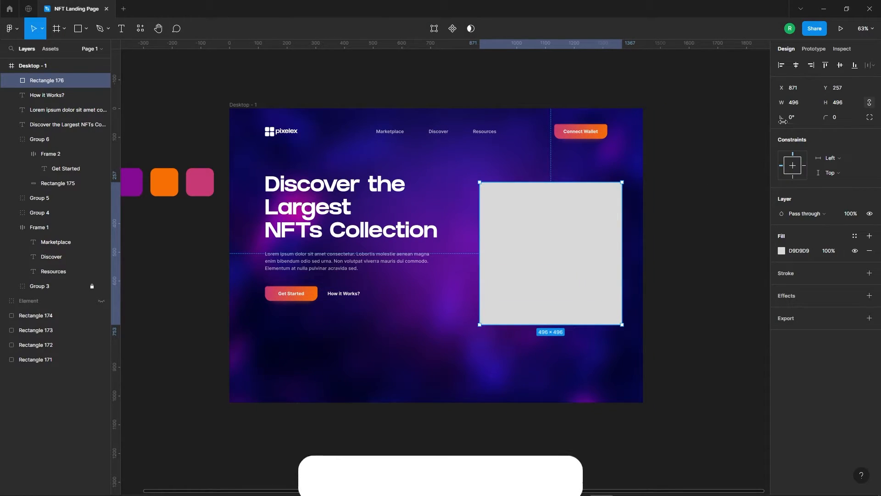
drag(619, 228, 609, 232)
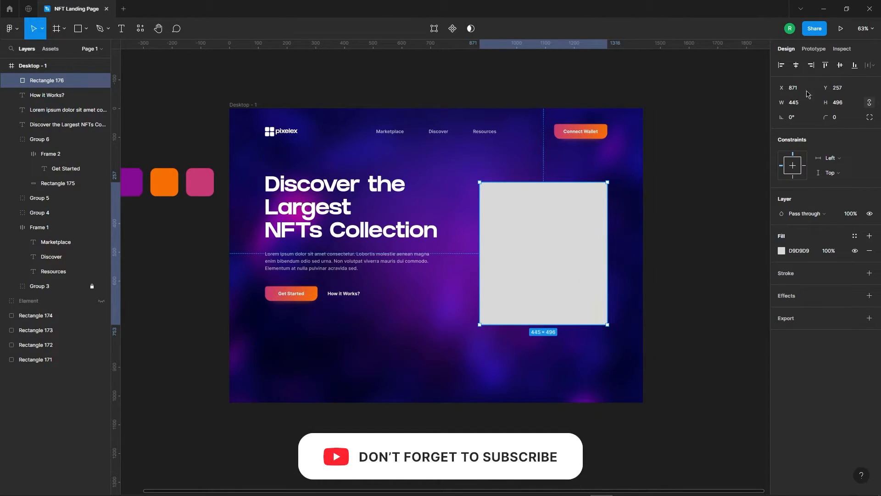
text(456)
key(Return)
click(856, 101)
click(871, 103)
click(849, 108)
text(496)
key(Return)
click(632, 208)
- Round the rectangle's top corners to 30 and bottom corners to 125, and fill it with white FFFFFF
drag(571, 235, 563, 223)
click(869, 117)
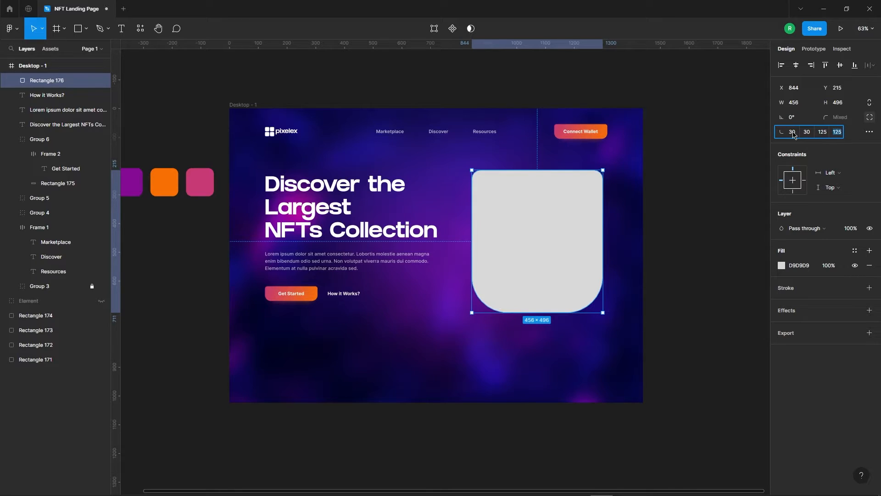
click(781, 265)
drag(688, 286, 544, 174)
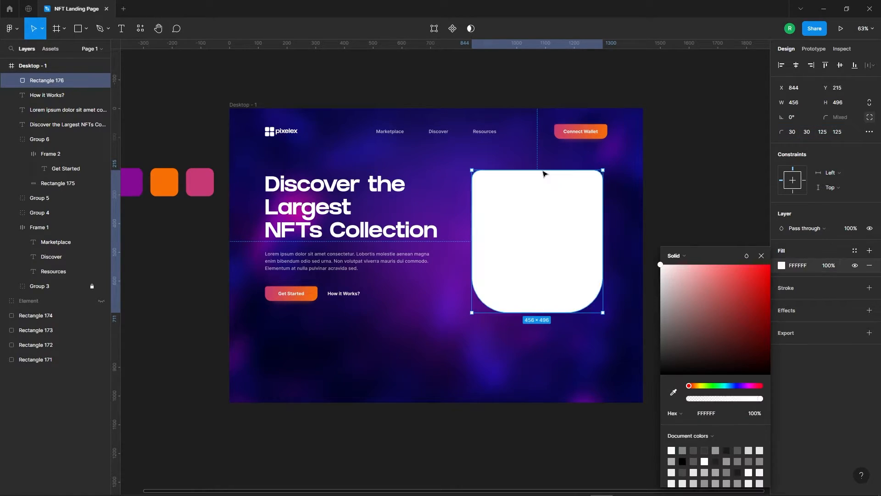
- Move the rectangle to X 860, Y 235 so its right edge lines up with the Connect Wallet button
click(693, 166)
drag(569, 226, 626, 239)
click(604, 161)
- Set the white rectangle's fill opacity to 10%
scroll(628, 288, up, 2)
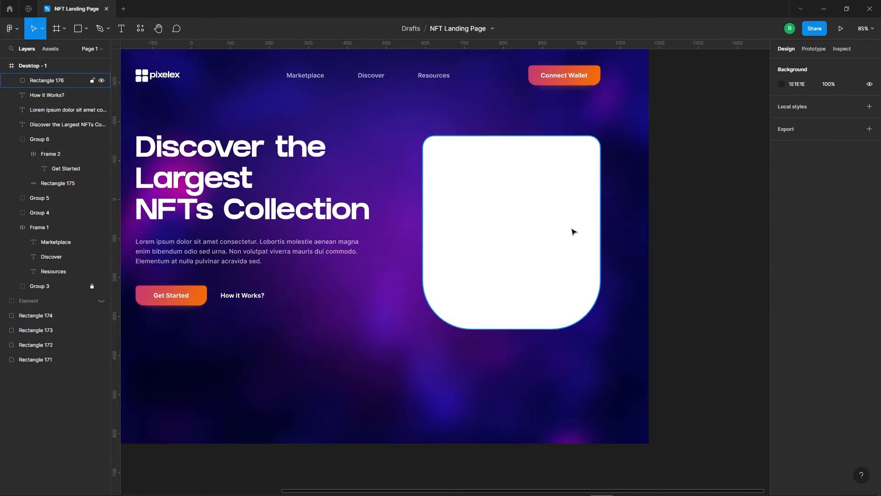
click(562, 224)
click(832, 268)
text(80)
key(Return)
text(10)
key(Return)
click(659, 216)
- Copy and paste the translucent rectangle, placing the copy exactly over the original at X 860, Y 235
click(510, 228)
right_click(500, 195)
click(527, 202)
right_click(518, 188)
click(532, 208)
drag(501, 209, 531, 229)
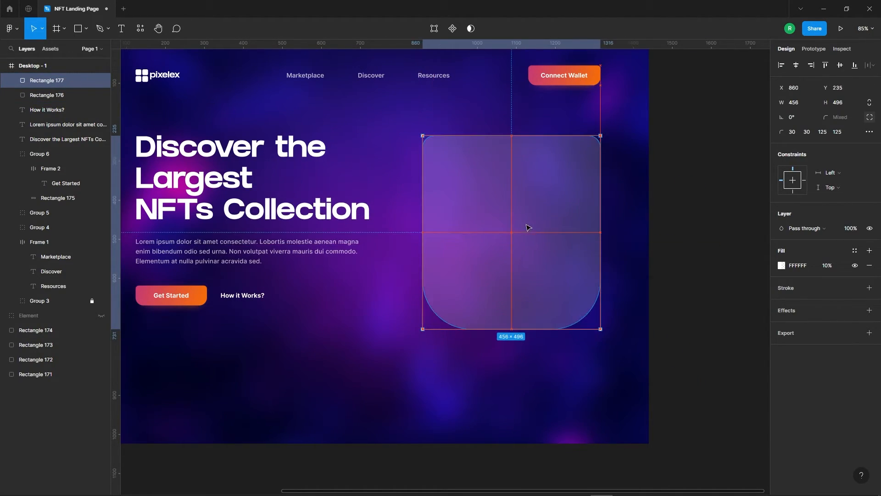
- Replace the copied rectangle's fill with a white FFFFFF stroke, 9 thick and aligned outside
click(869, 265)
click(836, 303)
text(10)
key(Return)
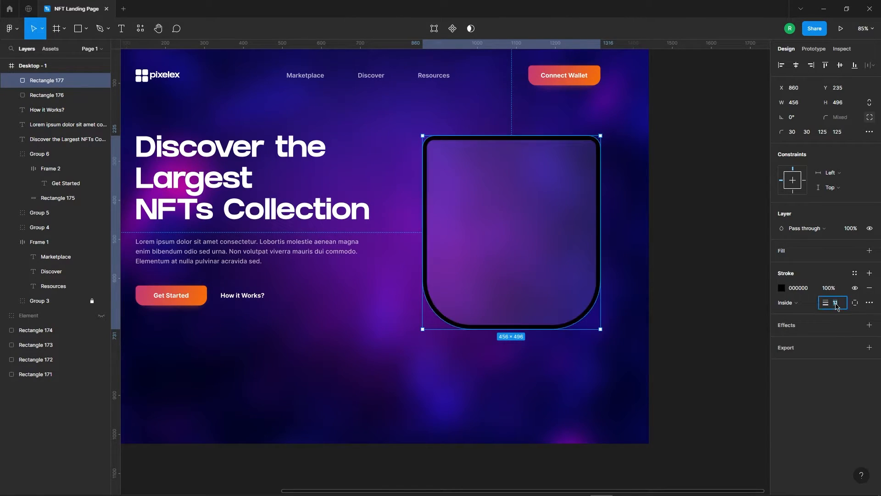
click(781, 288)
text(ffffff)
key(Return)
click(787, 303)
click(799, 314)
click(606, 123)
- Move both card rectangles together 5 px to the left, to X 855
drag(620, 125, 470, 351)
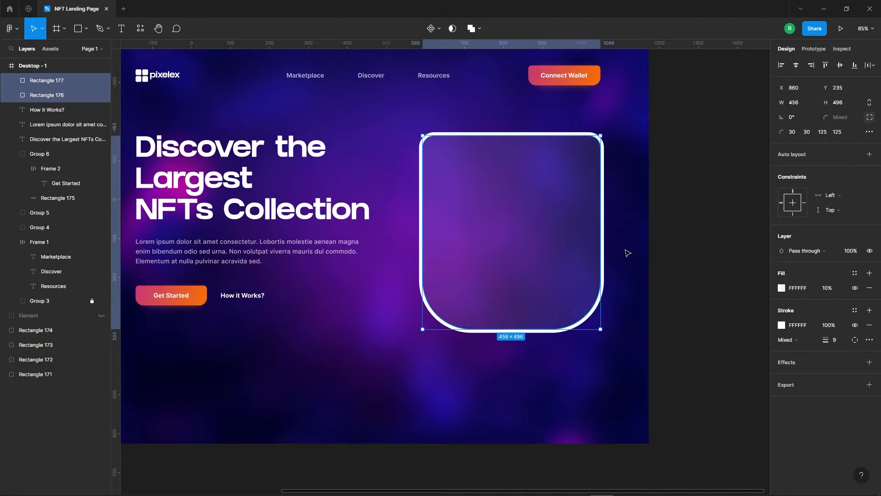
key(Left)
key(Left)
key(Left)
key(Left)
key(Left)
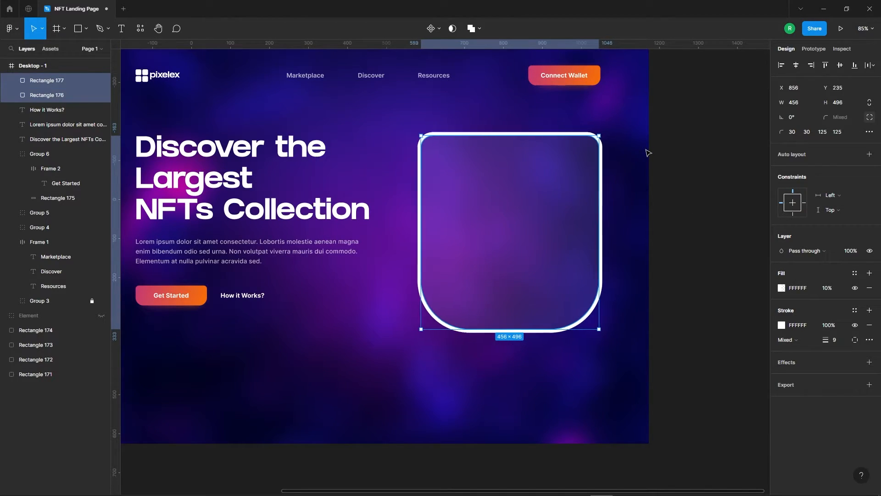
click(703, 185)
- Change the outlined rectangle's layer blend mode to Soft light
scroll(597, 218, down, 3)
scroll(610, 172, up, 2)
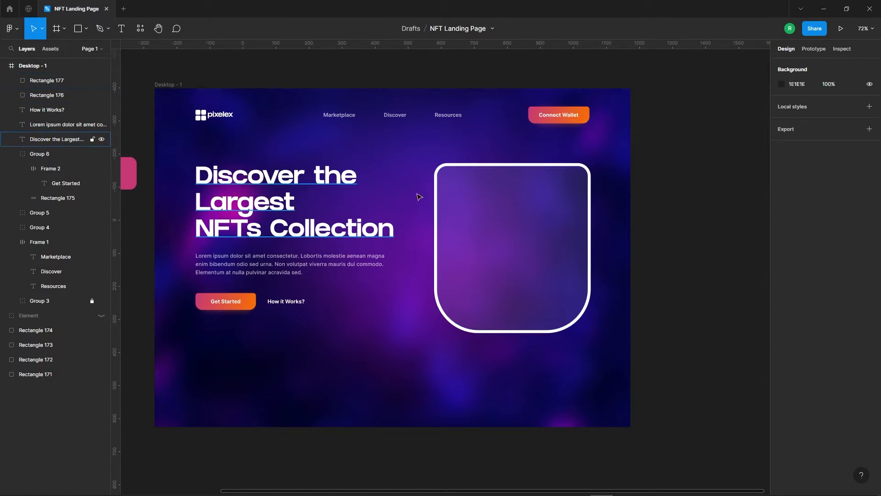
click(55, 95)
click(62, 82)
click(819, 232)
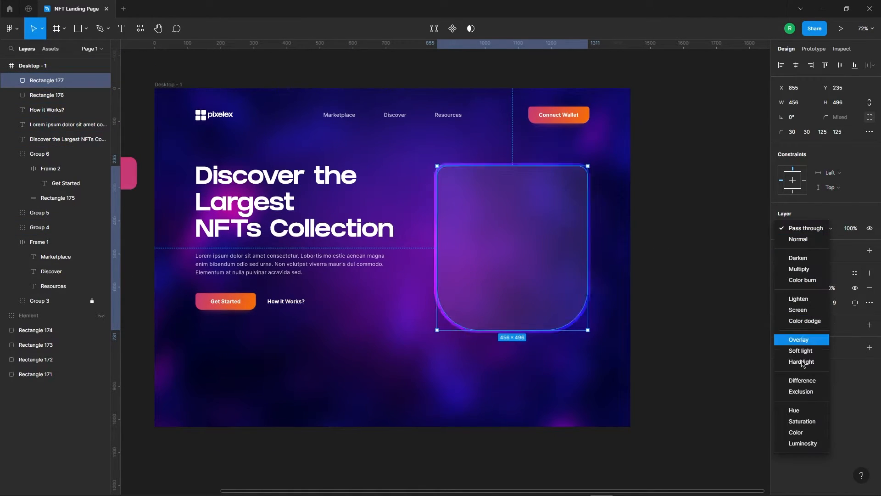
click(687, 258)
scroll(498, 98, up, 2)
scroll(507, 364, down, 1)
- Add a drop shadow to the outlined rectangle with Y 5, blur 10 and spread 1
click(48, 81)
click(869, 325)
click(780, 341)
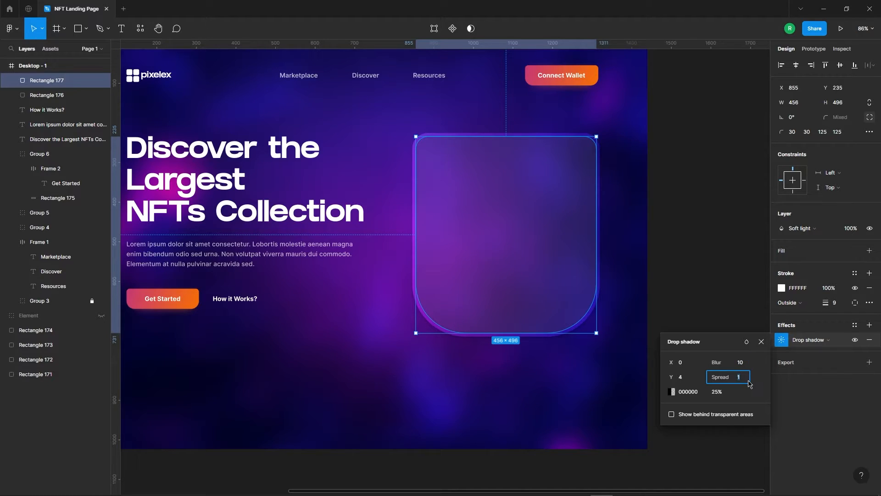
scroll(615, 368, up, 3)
click(695, 379)
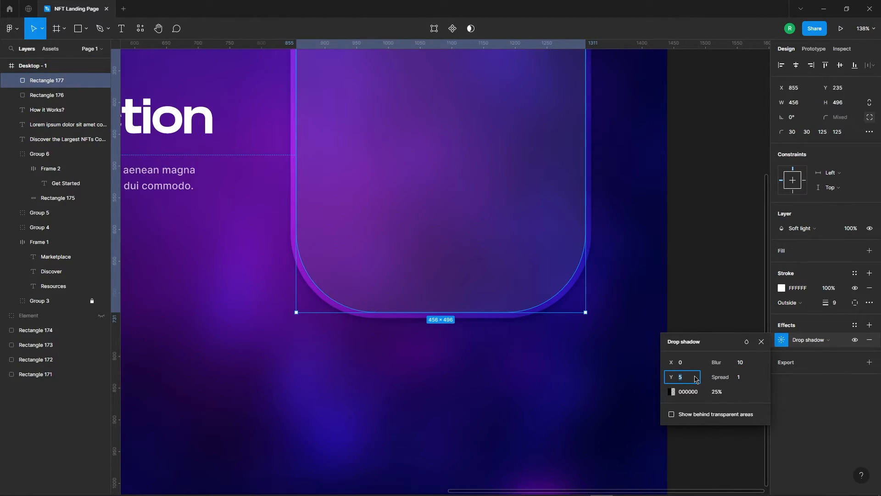
click(426, 339)
scroll(541, 285, down, 2)
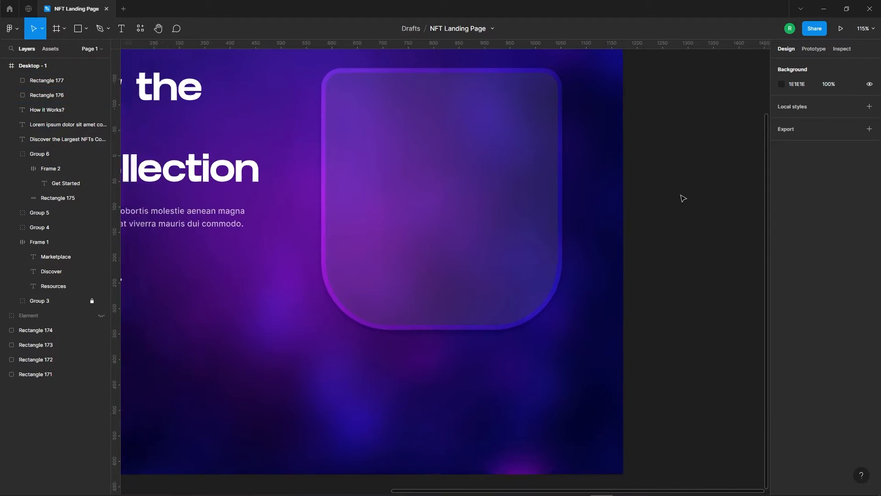
- Unhide the Element statue illustration and move it to the right of the desktop frame
scroll(682, 199, down, 5)
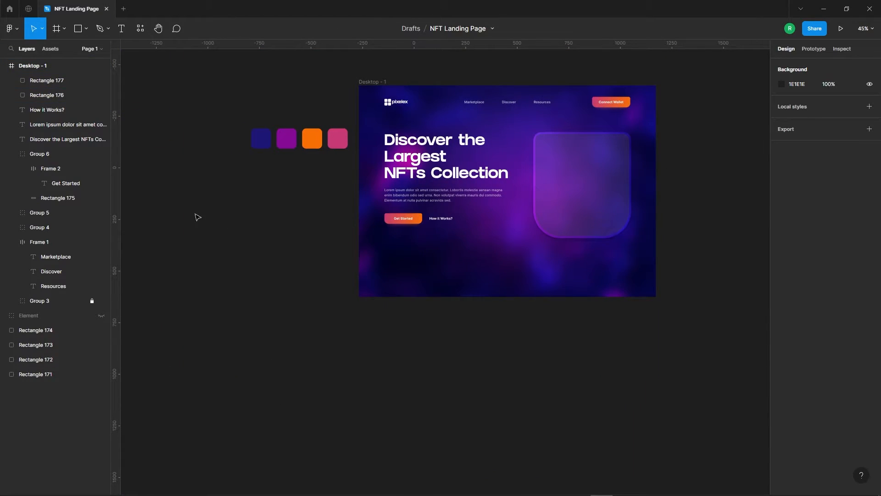
click(101, 316)
scroll(340, 303, down, 5)
click(248, 270)
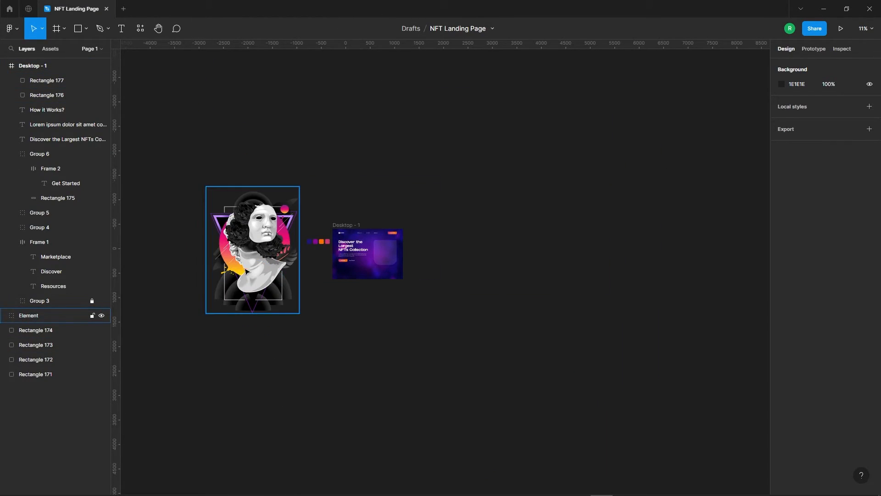
scroll(245, 268, up, 3)
drag(243, 247, 619, 245)
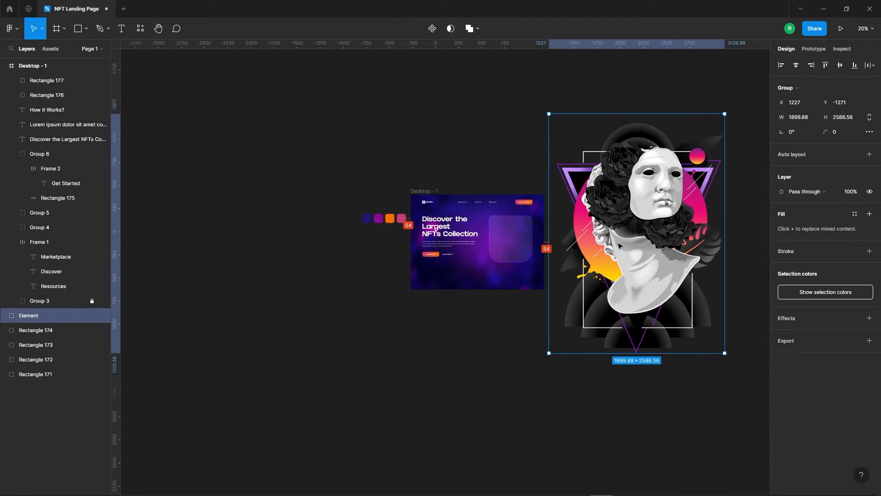
- Scale the statue illustration down to about 618 × 842 and move it into the frame over the glass card
key(k)
drag(725, 114, 665, 191)
scroll(591, 224, up, 5)
drag(727, 259, 399, 270)
- Scale the statue illustration down to about 351 × 478 and position it on the glass card at X 900, Y 267
scroll(388, 223, up, 4)
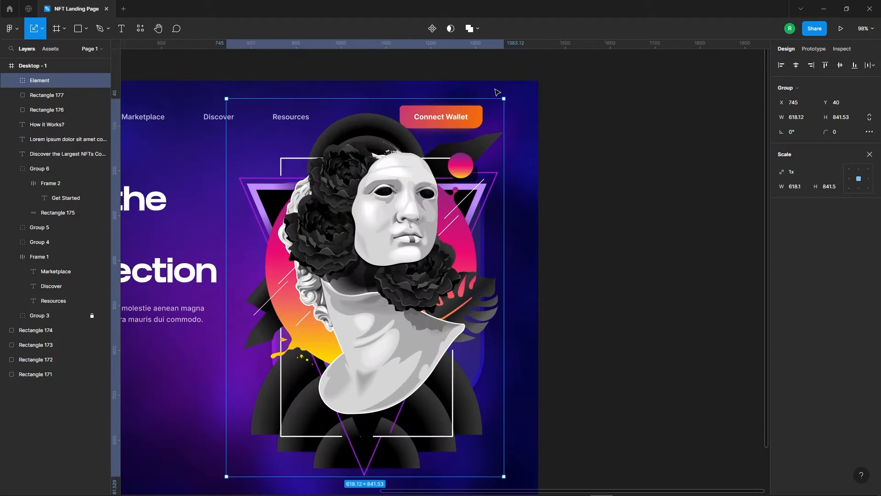
drag(503, 94, 502, 101)
drag(451, 156, 444, 179)
scroll(462, 217, down, 2)
scroll(409, 281, up, 3)
drag(408, 257, 441, 269)
scroll(443, 269, up, 3)
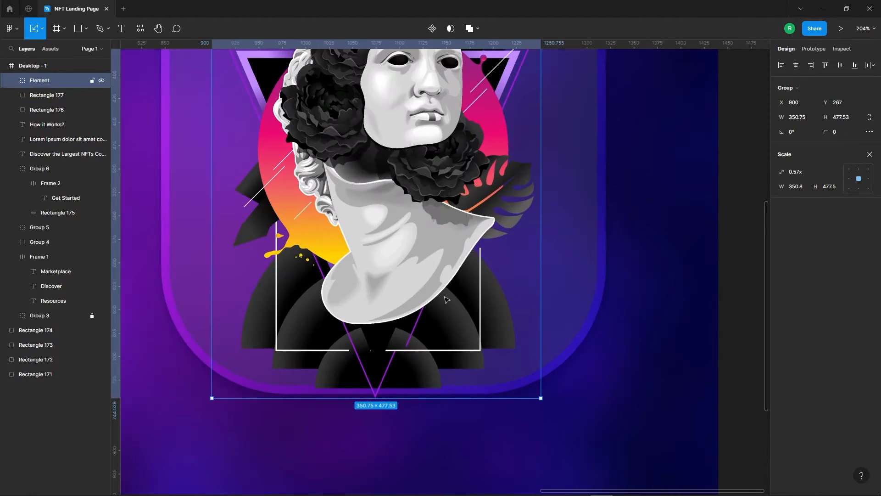
- Enlarge the statue illustration to about 369 × 503 on the glass card and nudge it slightly to the right
scroll(441, 321, down, 3)
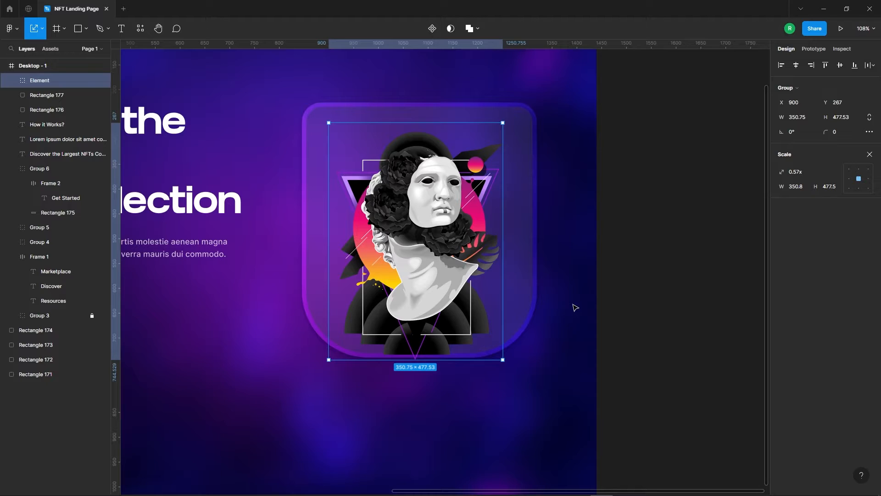
key(alt)
drag(503, 121, 506, 110)
key(Right)
key(Right)
key(Right)
key(Right)
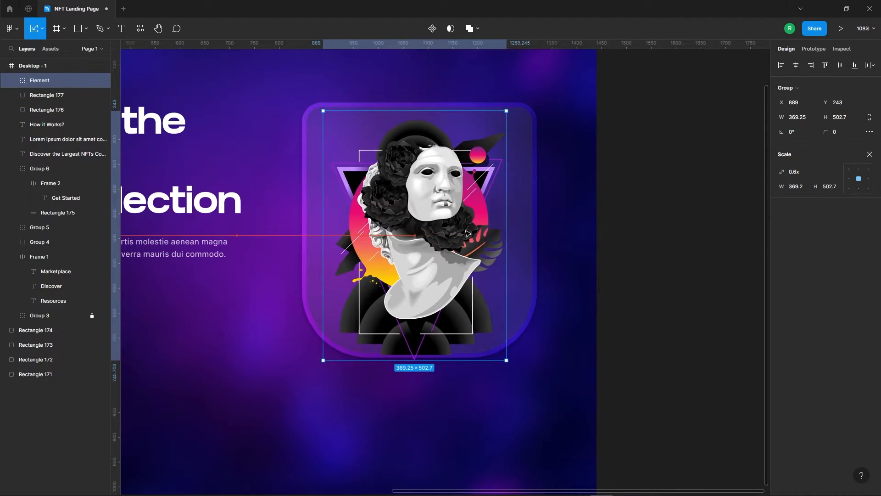
click(637, 225)
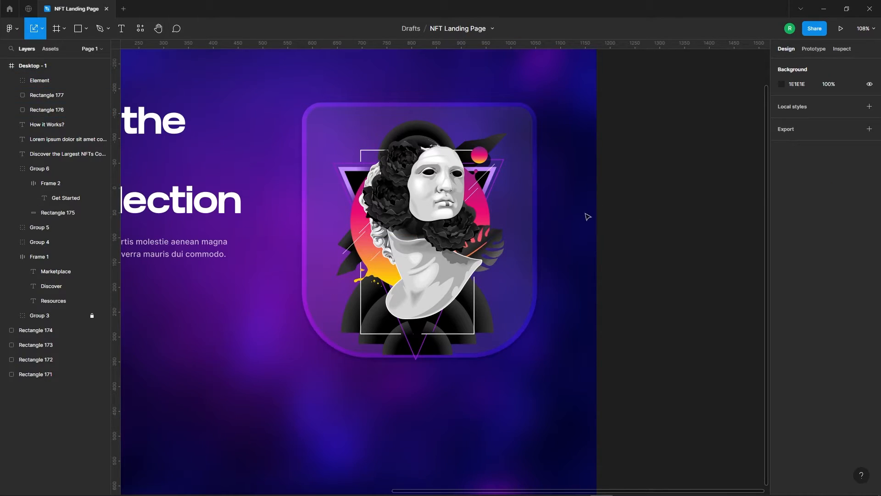
- Duplicate the card's inner rectangle, Rectangle 176, and place the copy in the layer order directly beneath the Element group
click(326, 129)
right_click(324, 127)
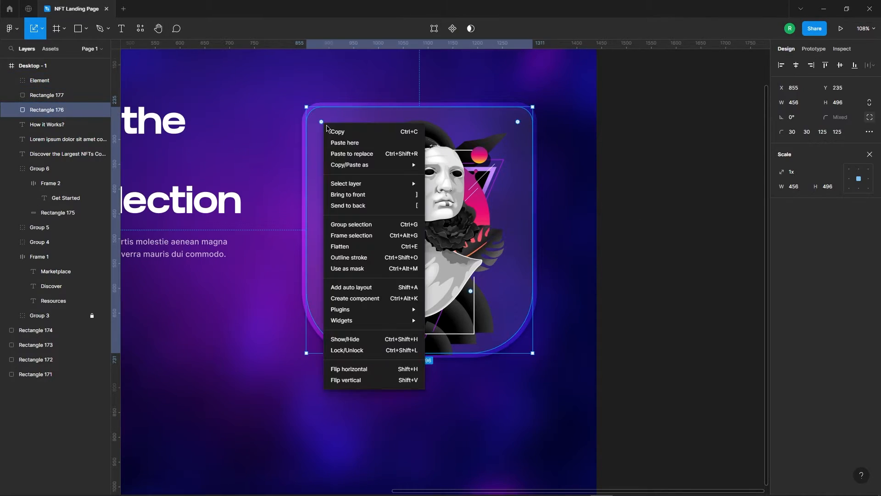
click(347, 132)
mouse_move(444, 233)
mouse_down()
mouse_move(481, 236)
mouse_move(444, 234)
mouse_up()
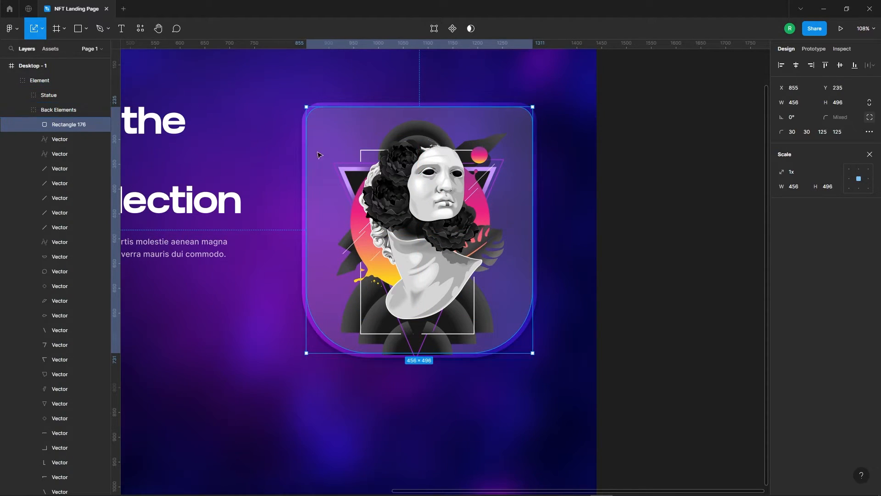
drag(76, 110, 41, 78)
click(11, 95)
click(599, 213)
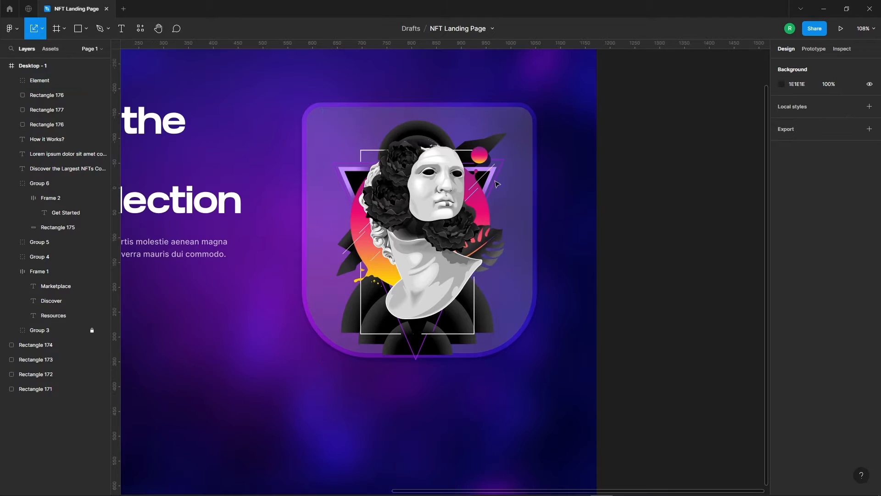
- Mask the statue illustration with the duplicated card rectangle and set the mask's fill opacity to 100%
click(313, 142)
shift+click(385, 188)
click(452, 28)
key(ctrl+z)
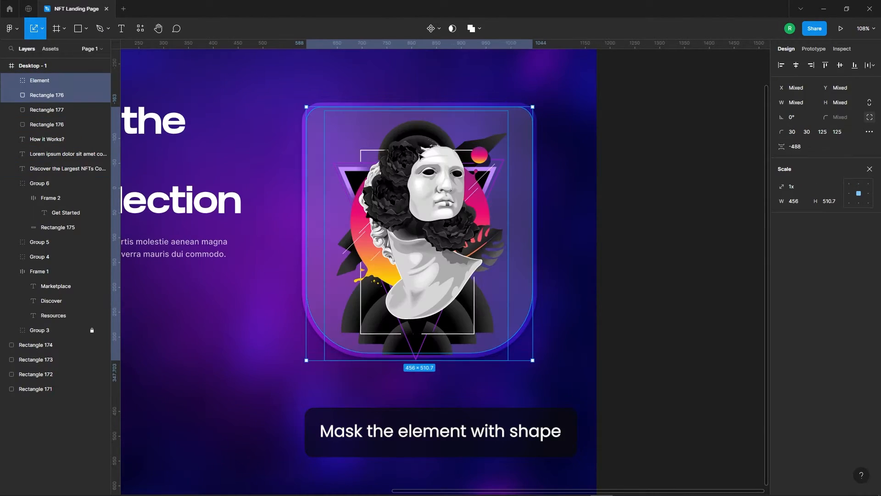
click(452, 29)
click(866, 157)
text(100)
key(Return)
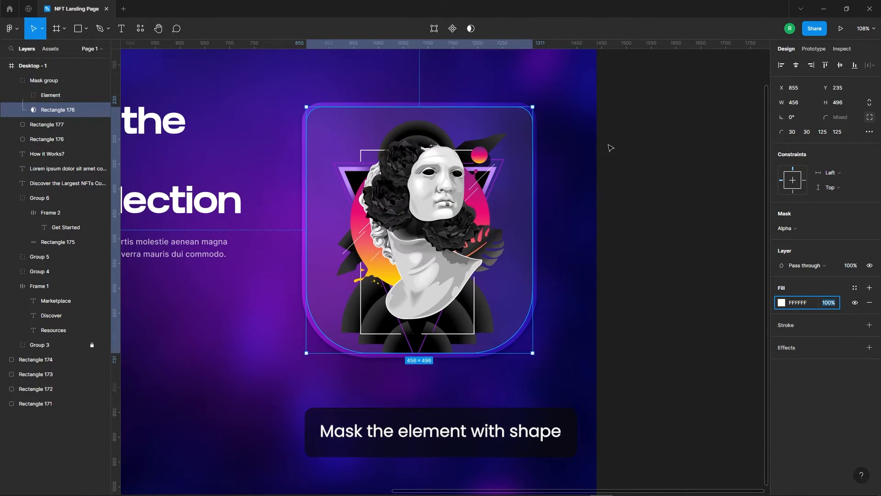
click(595, 150)
drag(295, 150, 463, 237)
click(291, 112)
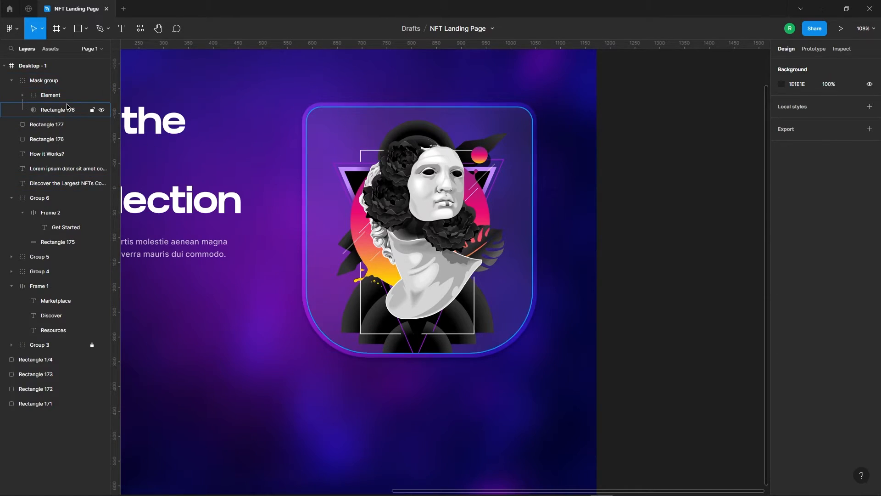
click(12, 81)
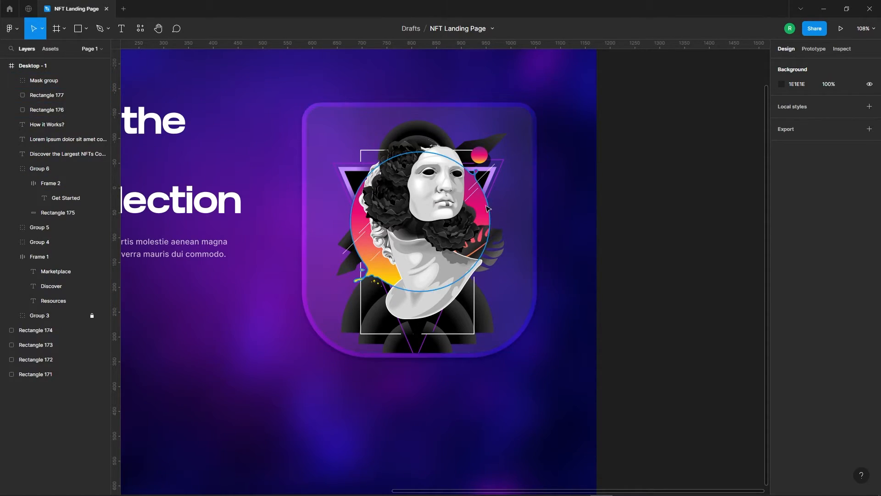
- Enlarge the gradient circle behind the statue to about 359 × 360 and nudge it upward
ctrl+click(490, 210)
drag(489, 287, 510, 305)
key(Up)
key(Up)
key(Up)
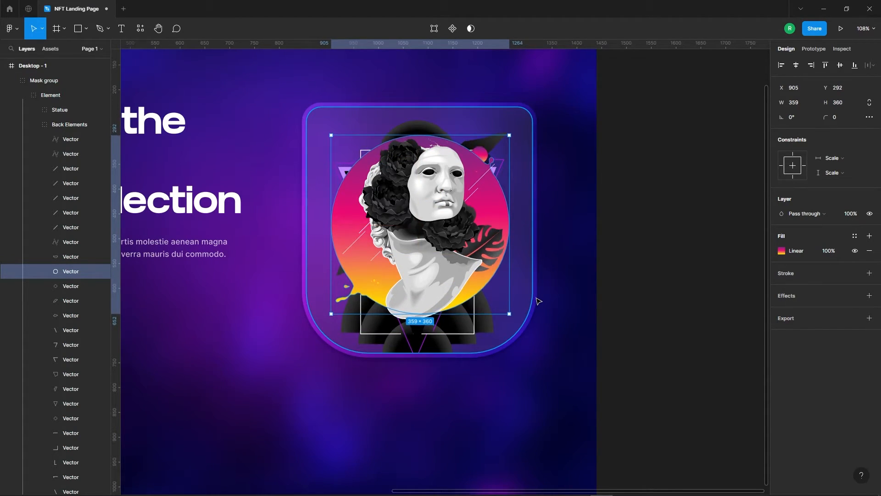
click(610, 289)
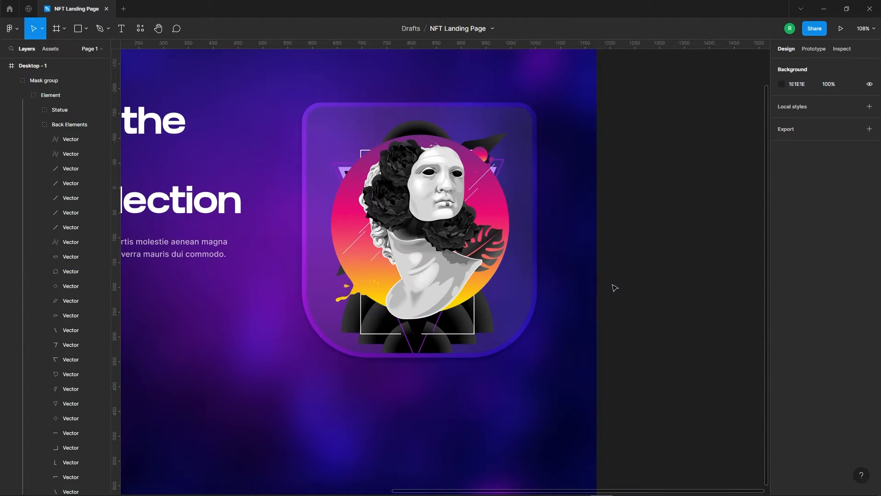
- Copy the gradient circle out of the artwork and place the copy at the top of the Desktop - 1 layers
right_click(490, 201)
click(612, 182)
click(611, 182)
right_click(484, 160)
click(498, 179)
drag(559, 271, 405, 250)
drag(61, 113, 50, 77)
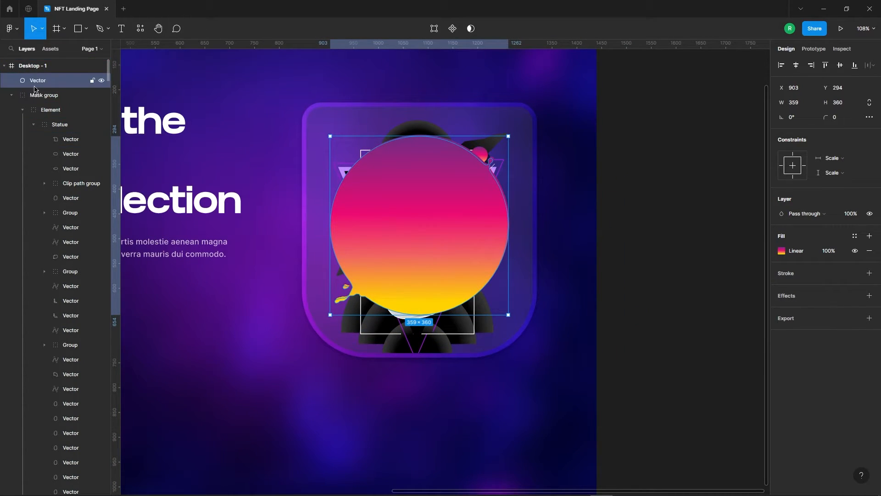
click(11, 94)
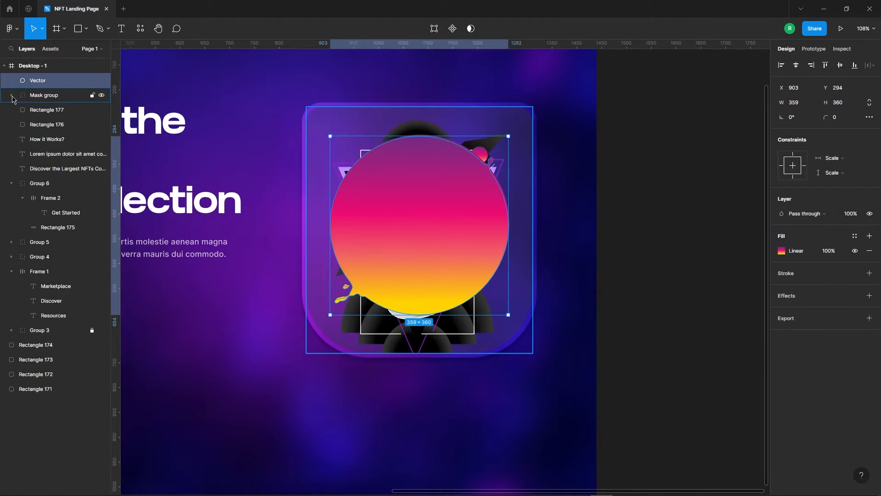
- Move the copied gradient circle in the layer order to sit between Rectangle 177 and Rectangle 176
click(317, 239)
drag(282, 87, 335, 128)
click(36, 125)
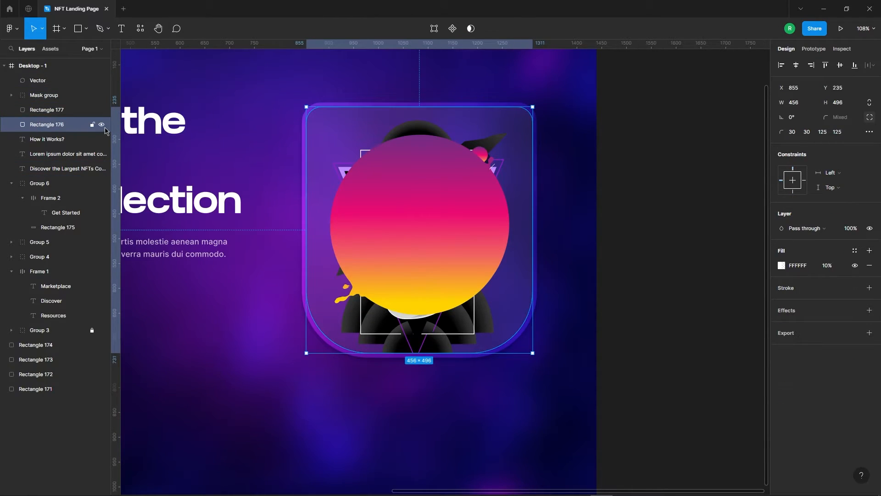
drag(37, 80, 44, 121)
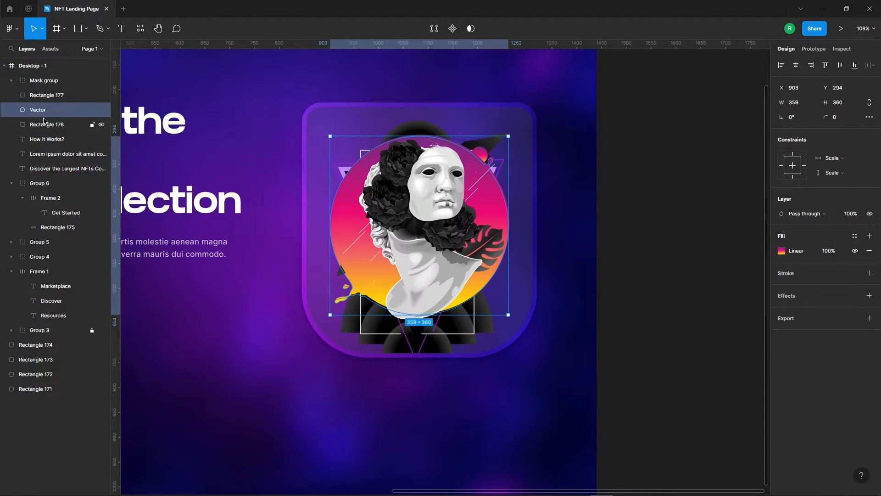
click(98, 125)
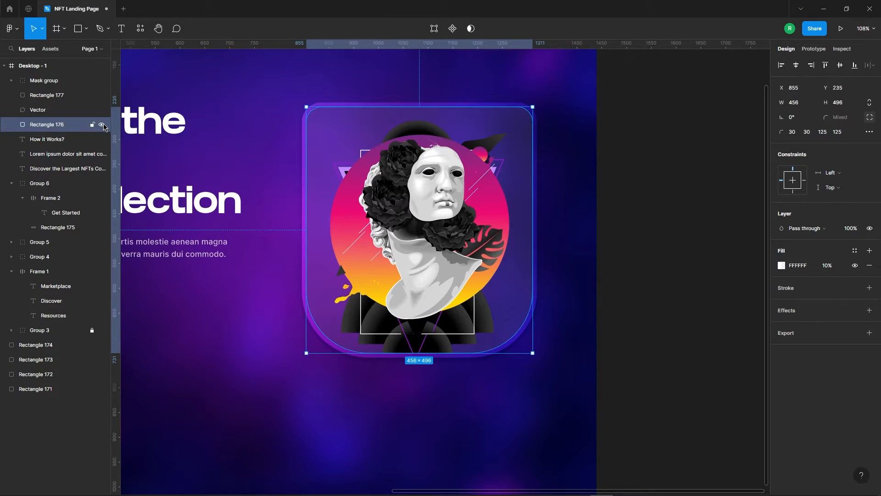
click(50, 110)
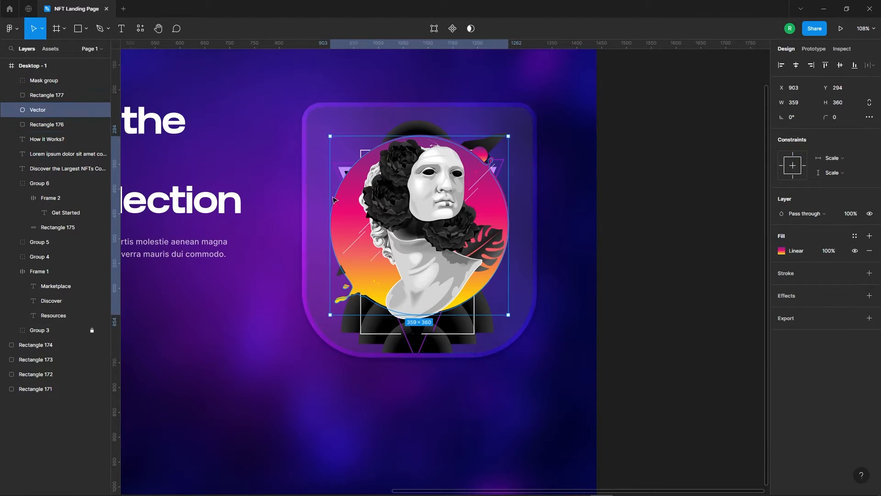
- Add a layer blur of 104 to the copied gradient circle and resize it to about 377 × 378
drag(507, 136, 516, 131)
click(869, 295)
click(807, 311)
click(807, 324)
click(780, 311)
drag(670, 338, 669, 337)
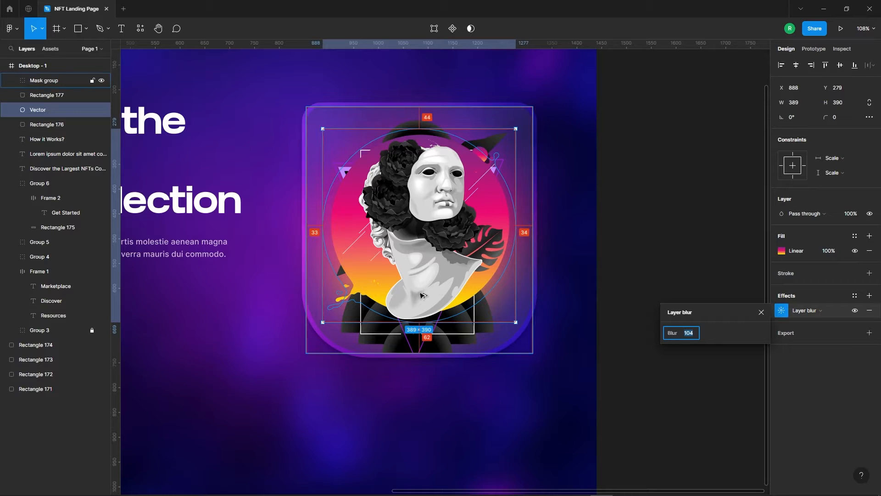
drag(516, 322, 512, 316)
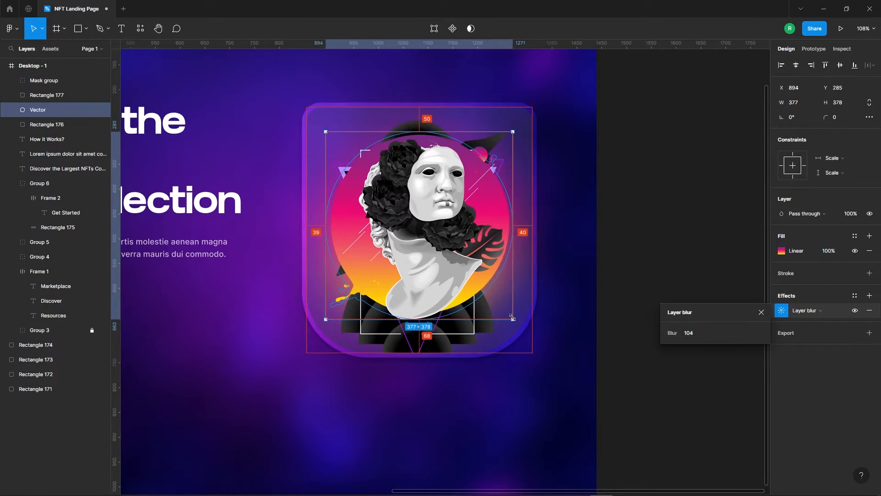
click(588, 269)
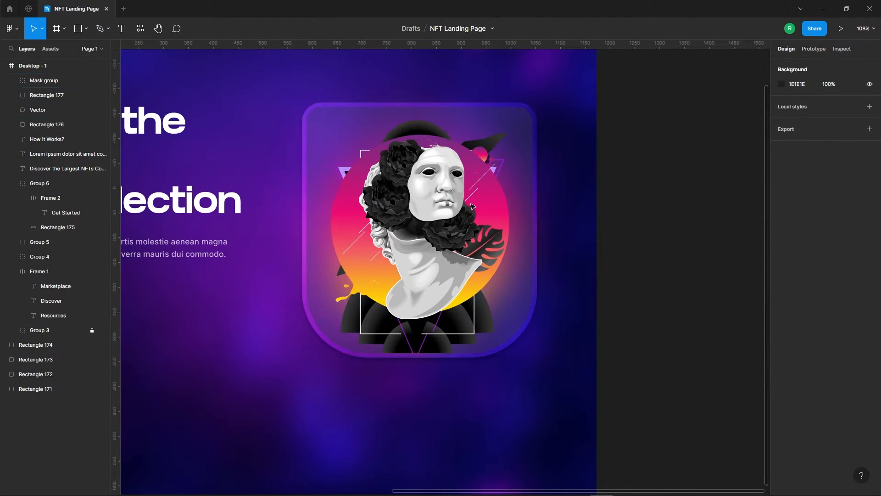
- Draw a small circle about 11 × 11 below the glass card and fill it with white
scroll(716, 220, down, 6)
scroll(715, 211, up, 3)
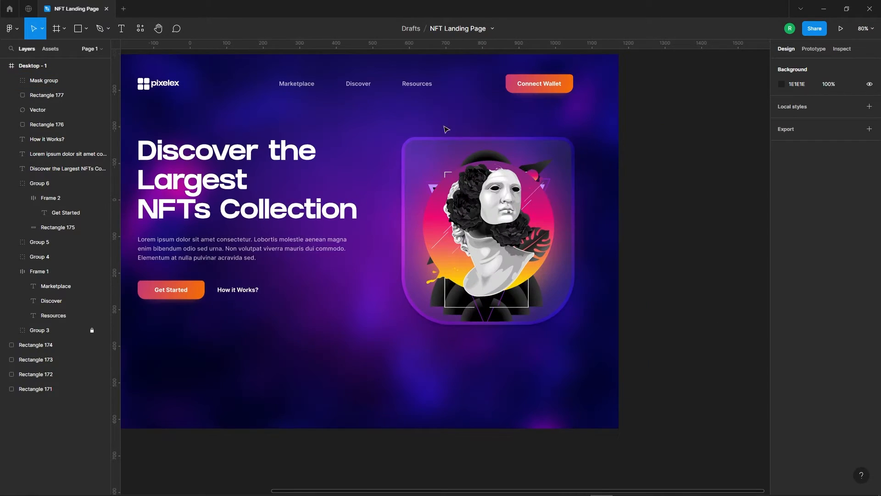
click(85, 28)
click(57, 84)
scroll(460, 366, up, 3)
drag(418, 320, 423, 324)
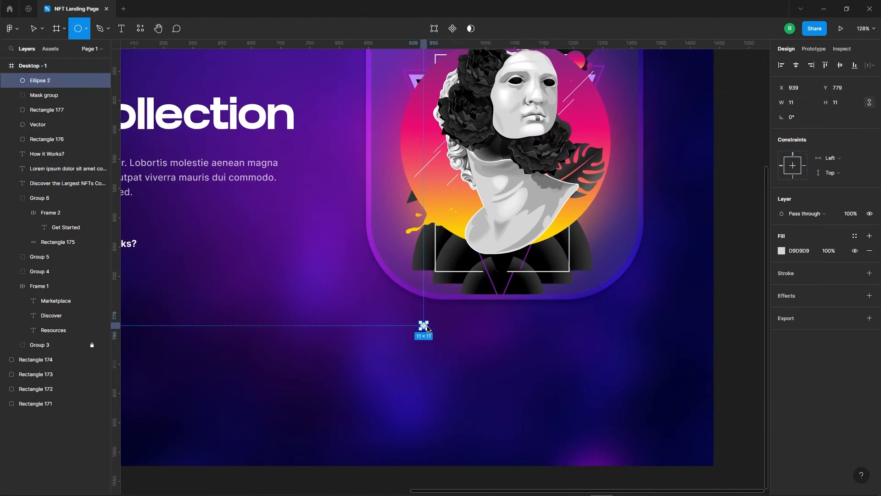
scroll(423, 322, up, 8)
scroll(371, 298, down, 3)
click(781, 251)
click(419, 319)
- Duplicate the small white circle into a row of three 9 × 9 dots spaced 10 apart, centred below the card
click(398, 307)
drag(398, 307, 447, 308)
drag(345, 301, 461, 320)
scroll(386, 326, down, 4)
drag(388, 298, 458, 296)
scroll(386, 319, down, 5)
scroll(385, 318, up, 5)
drag(560, 381, 606, 373)
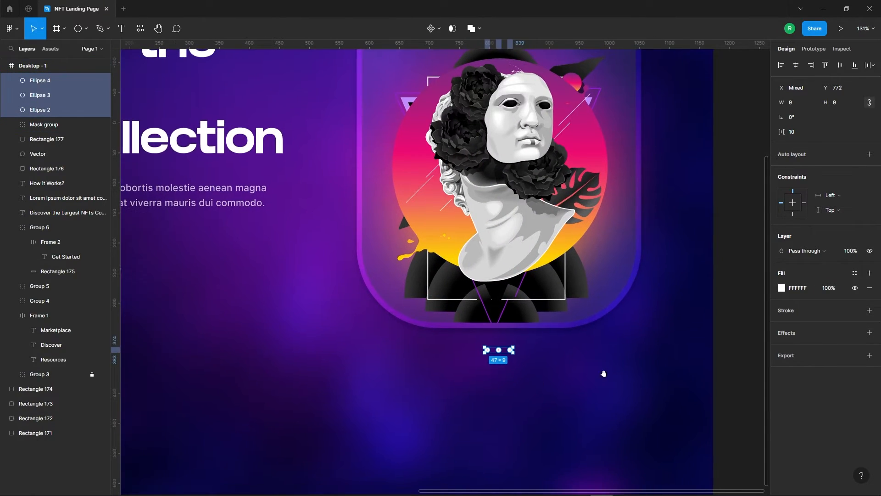
- Set the fill opacity of the first two dots below the card to 20%
key(Escape)
scroll(519, 370, up, 5)
click(480, 332)
shift+click(458, 333)
click(828, 288)
text(30)
key(Return)
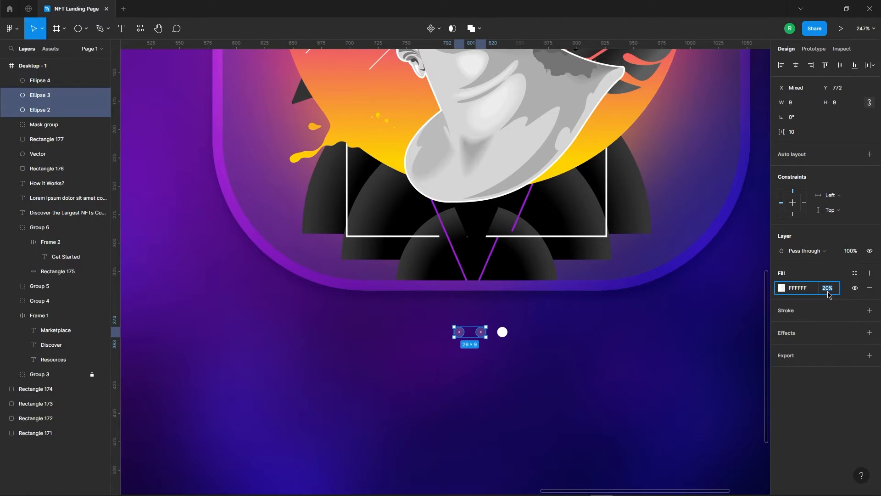
key(Escape)
key(Escape)
- Move the three dots up together to Y 762, closer to the glass card
scroll(670, 275, down, 10)
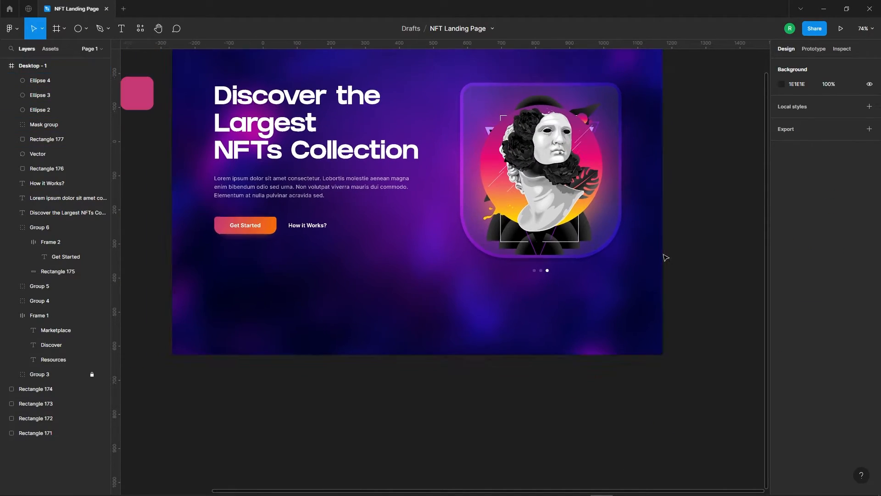
scroll(541, 261, up, 5)
drag(560, 289, 485, 275)
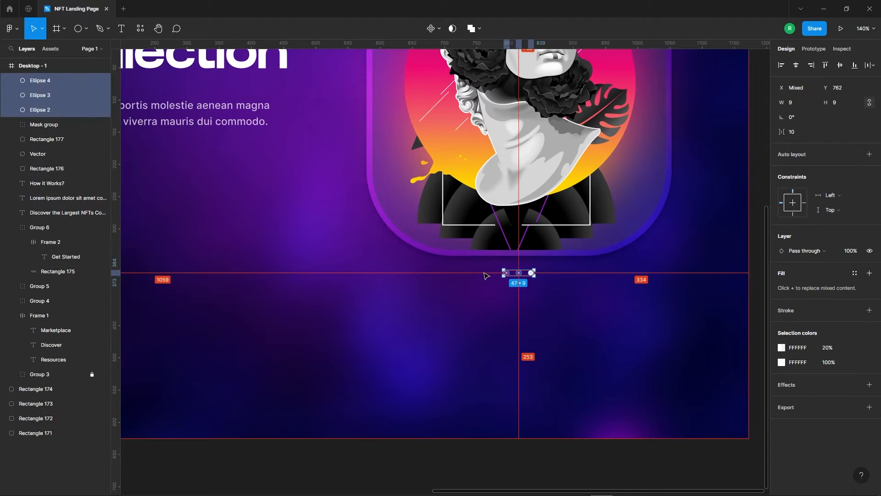
scroll(592, 303, down, 7)
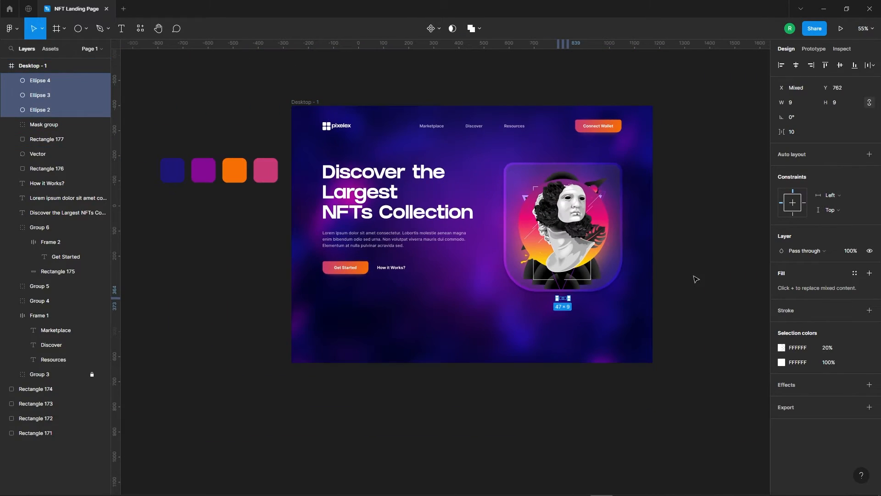
click(699, 254)
- Draw a rectangle below the glass card and set it to 266 × 146 with a corner radius of 20
scroll(699, 254, up, 2)
key(r)
scroll(674, 340, up, 3)
mouse_move(365, 304)
mouse_down()
mouse_move(401, 344)
mouse_move(441, 346)
mouse_up()
scroll(666, 215, up, 2)
click(796, 106)
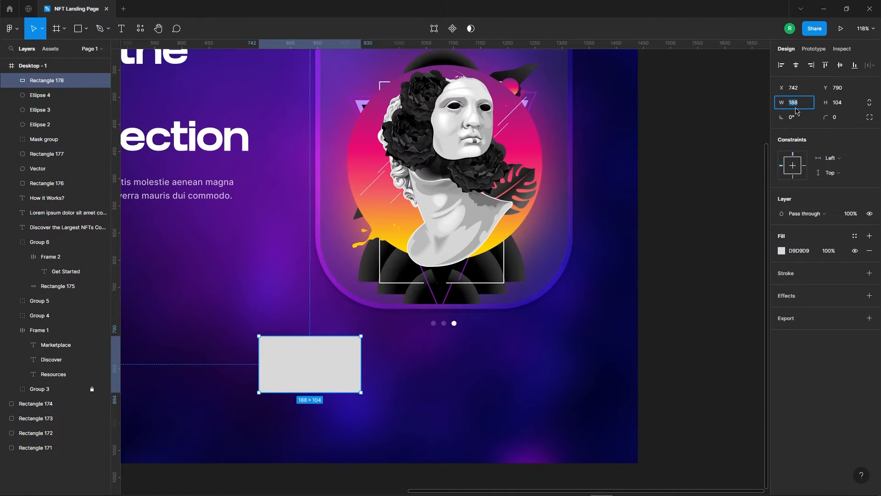
text(266)
click(843, 104)
text(146)
key(Return)
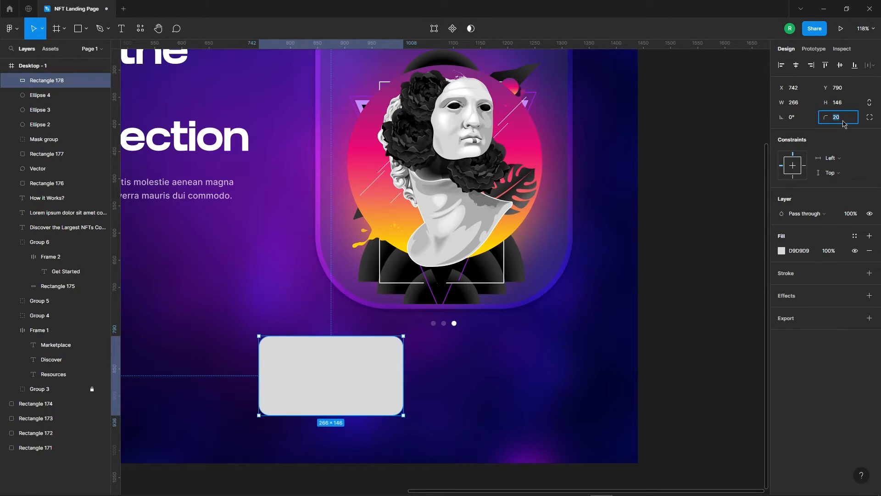
- Set the rectangle's bottom corner radii to 40 and move it over the card's lower-right corner at about X 1129, Y 649
click(870, 117)
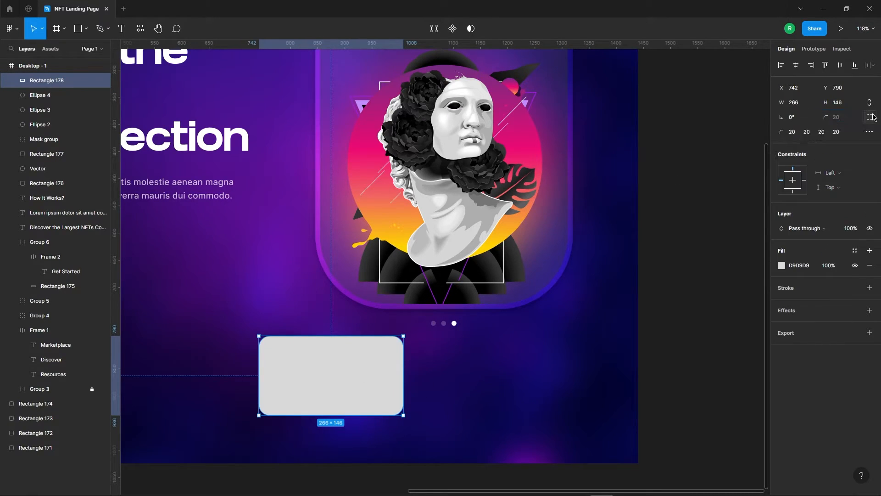
click(824, 132)
key(Escape)
drag(352, 377, 562, 301)
- Fill the new rectangle with white FFFFFF at 8% opacity
click(829, 266)
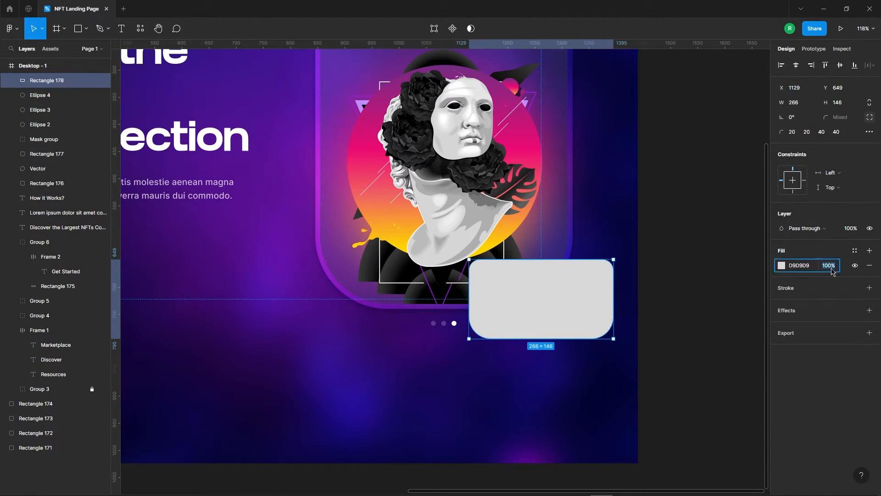
text(8)
key(Return)
click(782, 266)
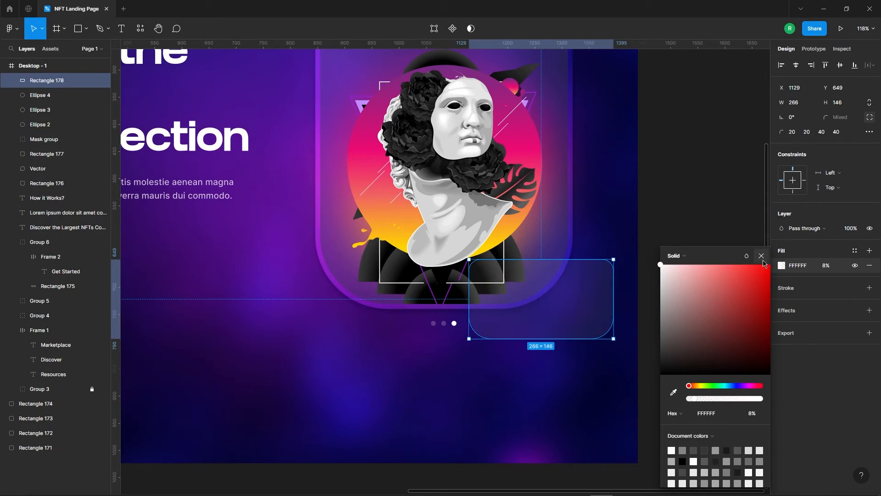
click(761, 257)
- Add a background blur effect of 34 to the info card rectangle
click(813, 308)
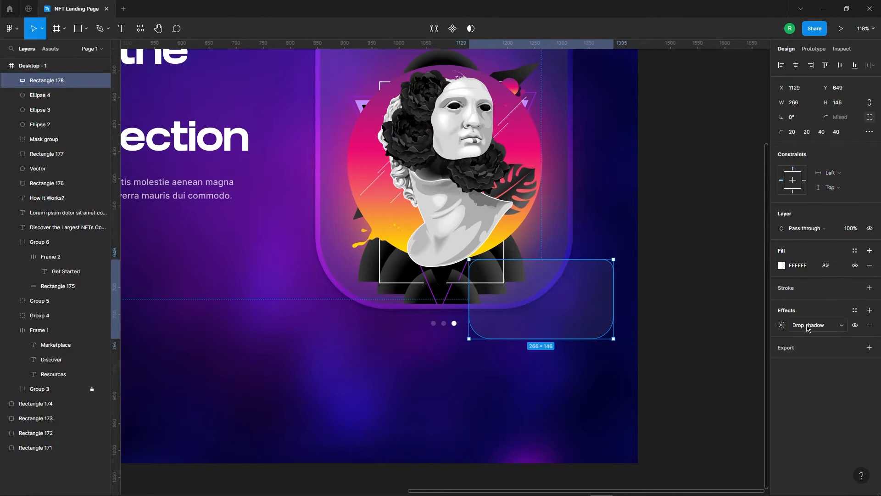
click(815, 325)
click(815, 332)
click(815, 324)
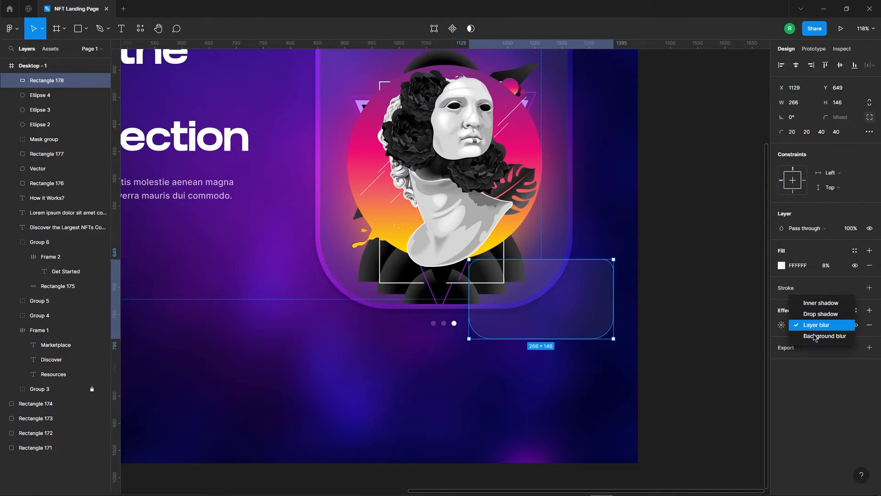
click(817, 340)
click(782, 325)
text(34)
key(Return)
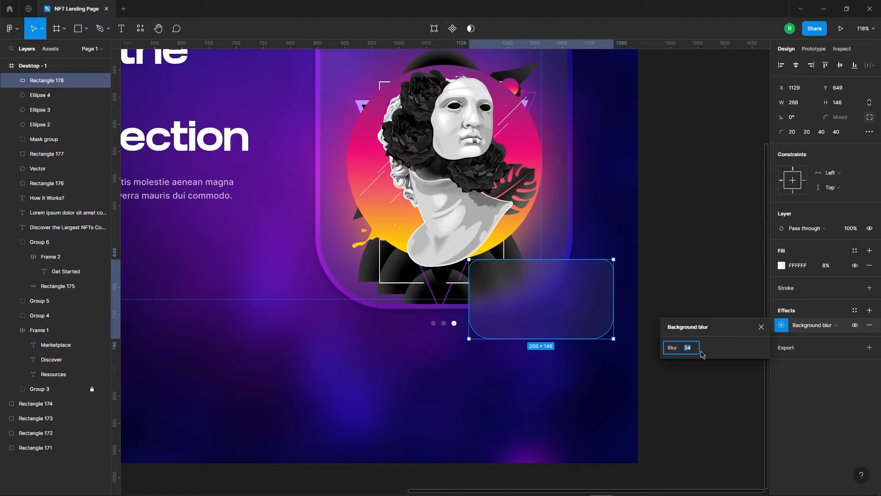
click(668, 260)
- Add a black drop shadow to the info card rectangle with Y 17, blur 12, a negative spread and 13% opacity
click(599, 314)
click(868, 310)
click(780, 326)
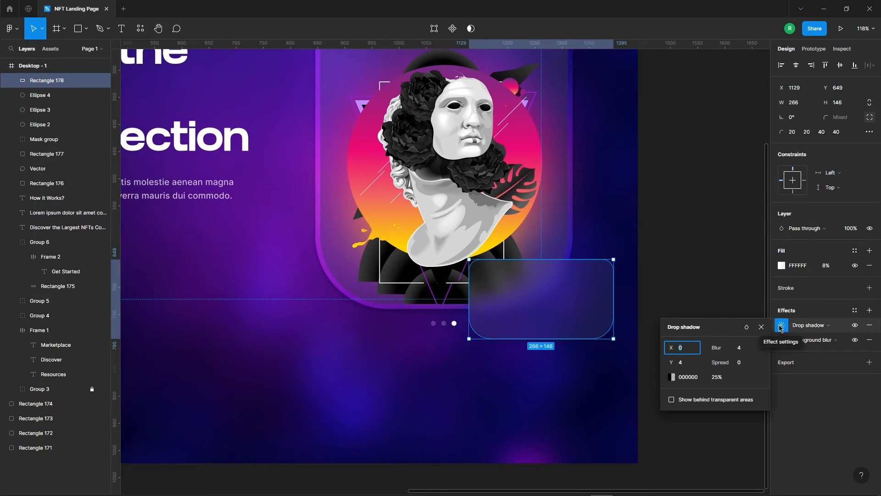
click(742, 351)
click(686, 367)
text(17)
click(743, 367)
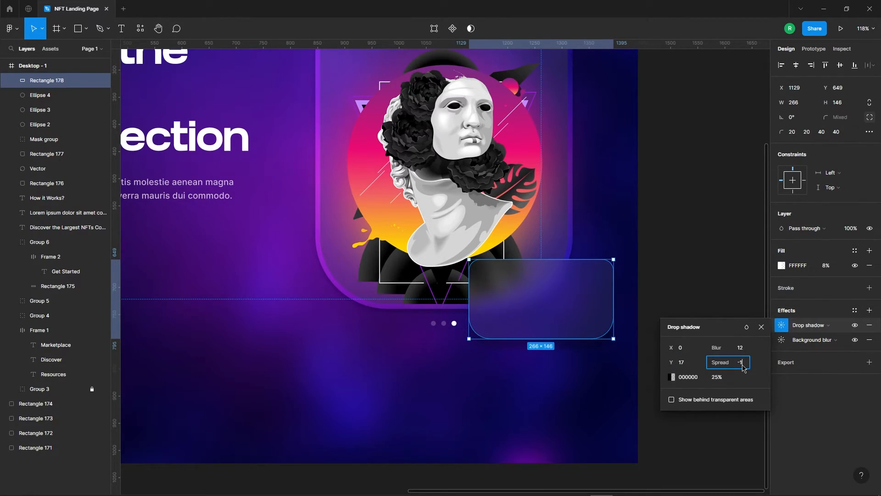
click(729, 375)
text(13)
key(Return)
click(761, 327)
click(562, 358)
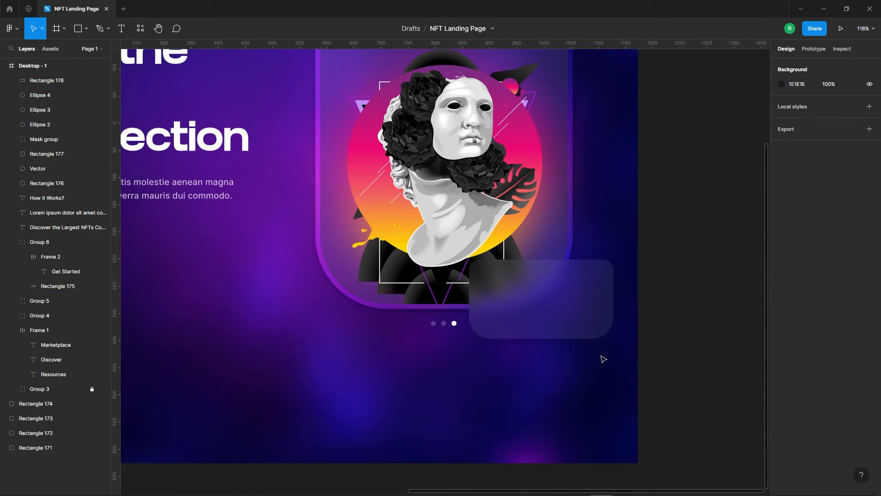
- Move the info card rectangle up and left to X 1116, Y 630 over the glass card's lower-right corner
drag(563, 306, 559, 309)
drag(623, 331, 589, 306)
mouse_move(573, 296)
mouse_down()
mouse_move(563, 291)
mouse_move(578, 293)
mouse_up()
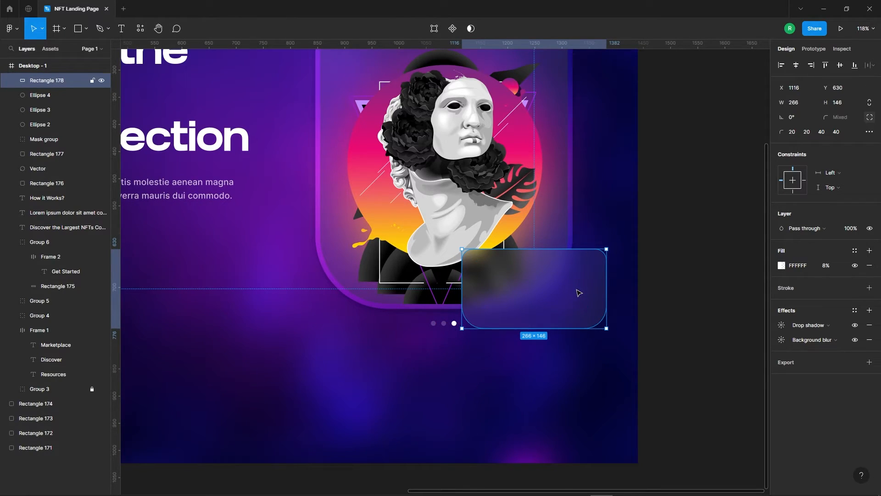
click(622, 223)
- Add the title "Retro Wave" at size 18, centred near the info card's upper edge at X 1194, Y 655
key(t)
scroll(536, 255, up, 2)
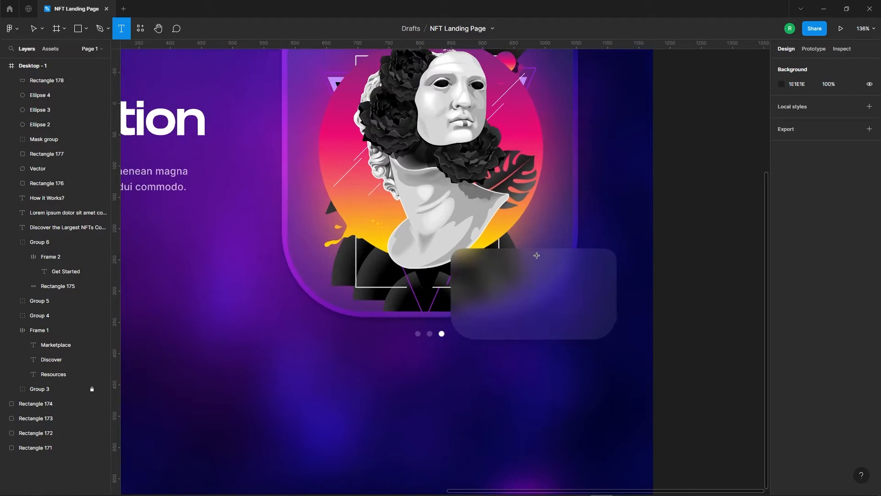
click(515, 270)
text(Retro)
key(Escape)
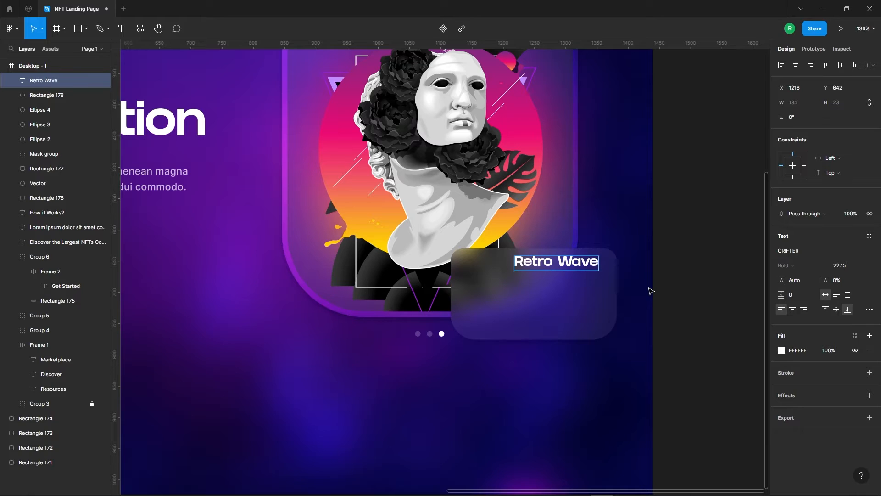
click(839, 265)
text(18)
key(Return)
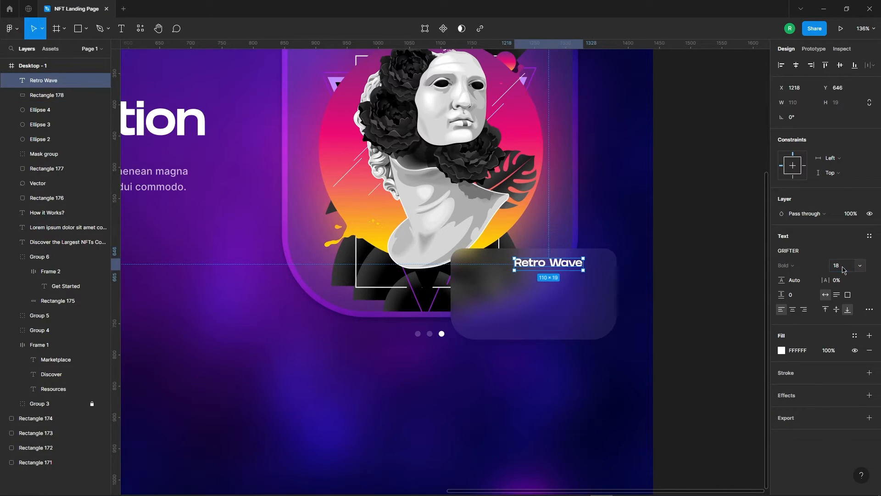
drag(558, 269, 543, 274)
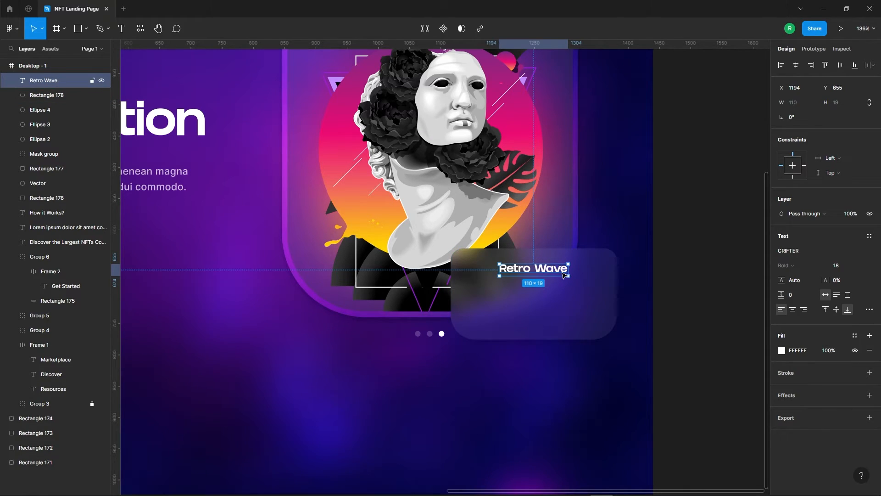
- Duplicate the title below itself, change the copy to "2.67 ETH" and centre it under the title at X 1208, Y 681
drag(564, 272, 563, 295)
double_click(563, 295)
text(2.67 ETH)
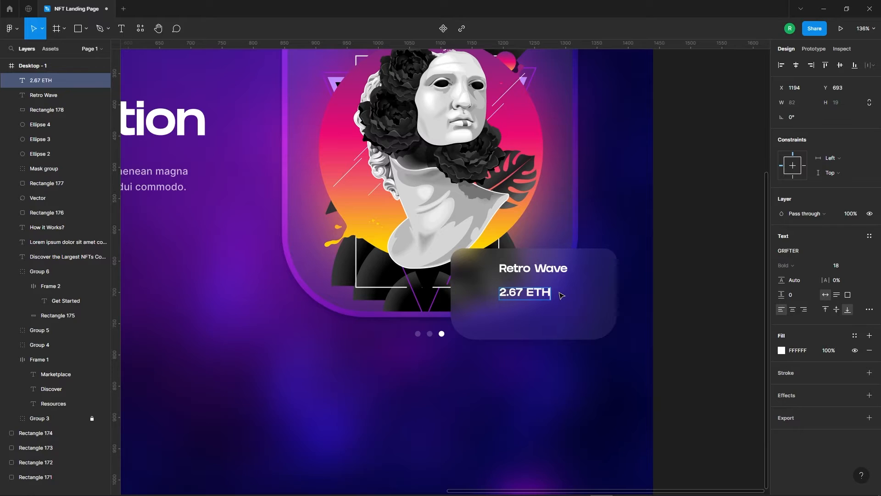
key(Escape)
drag(557, 291, 565, 283)
key(Up)
key(Up)
key(Up)
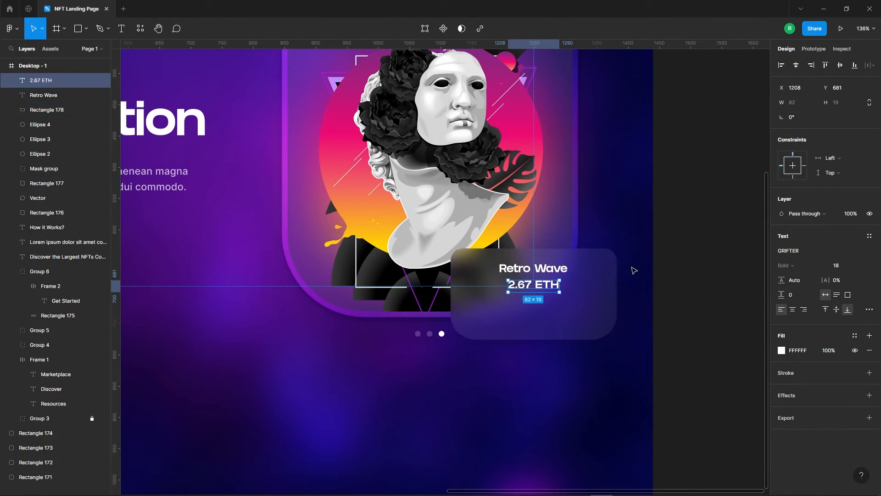
- Set the 2.67 ETH text to 70% fill opacity and size 14, and recentre it on the card at X 1217
click(835, 351)
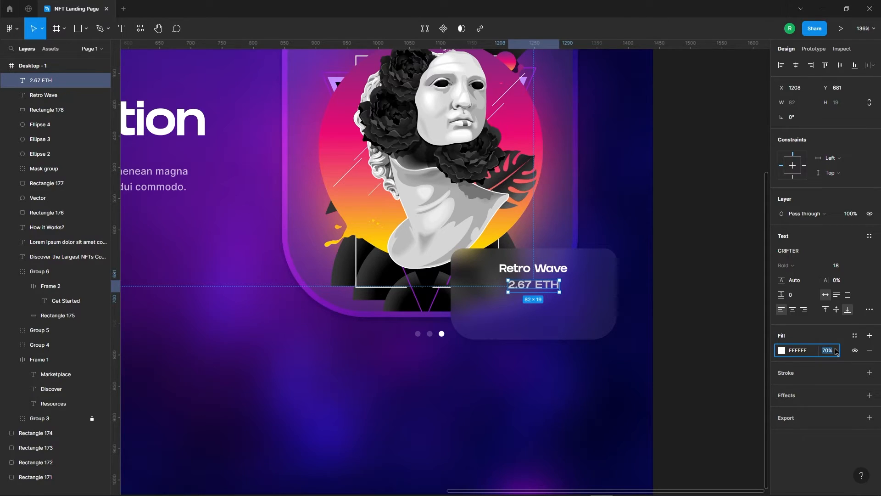
click(847, 265)
key(Down)
key(Down)
key(Down)
key(Down)
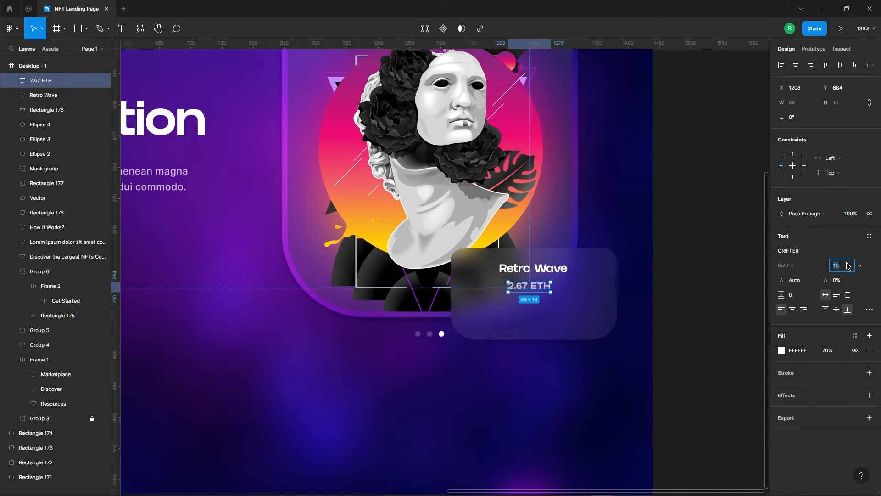
click(709, 279)
drag(529, 287, 534, 286)
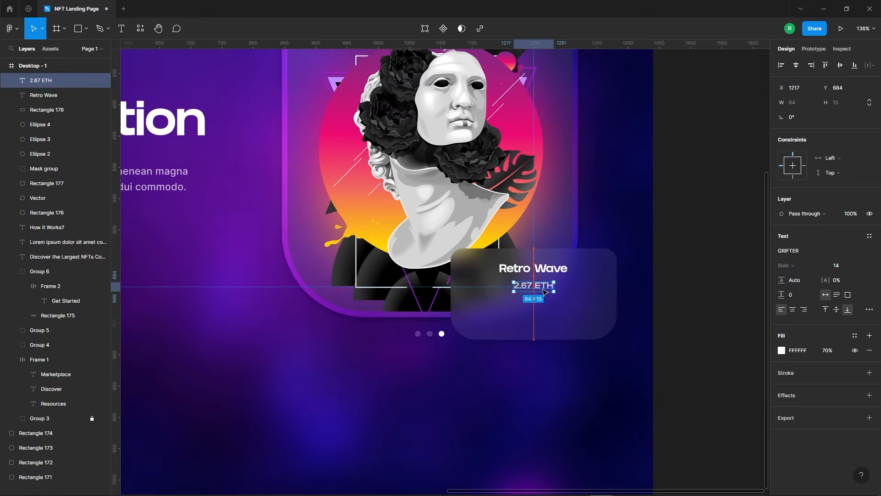
- Raise the price text's fill opacity to 80% and nudge it up to Y 681
click(833, 350)
text(80)
key(Return)
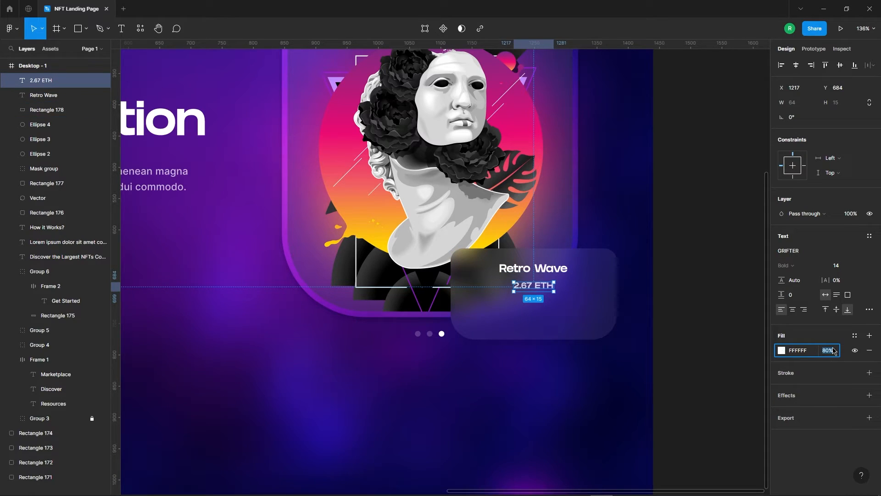
key(Up)
key(Up)
key(Up)
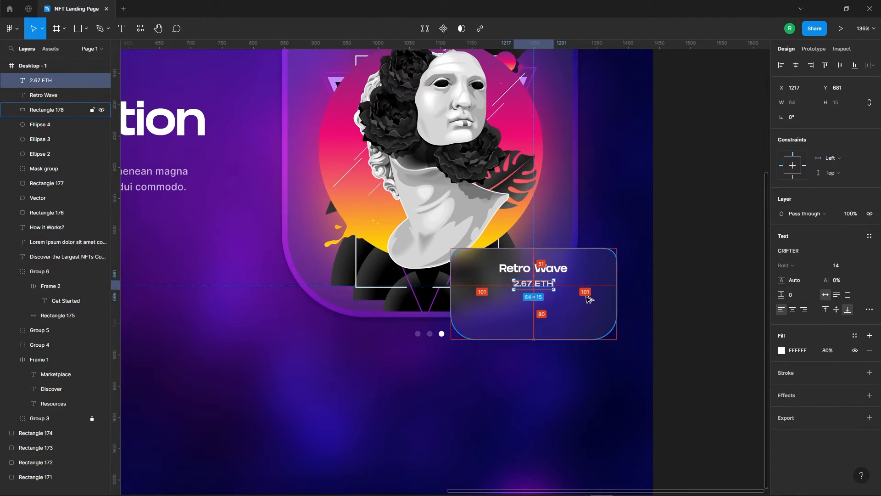
click(739, 309)
- Copy the Connect Wallet button onto the info card below the price and bring it to the front
scroll(674, 302, down, 3)
drag(609, 93, 620, 310)
scroll(621, 310, up, 5)
right_click(596, 308)
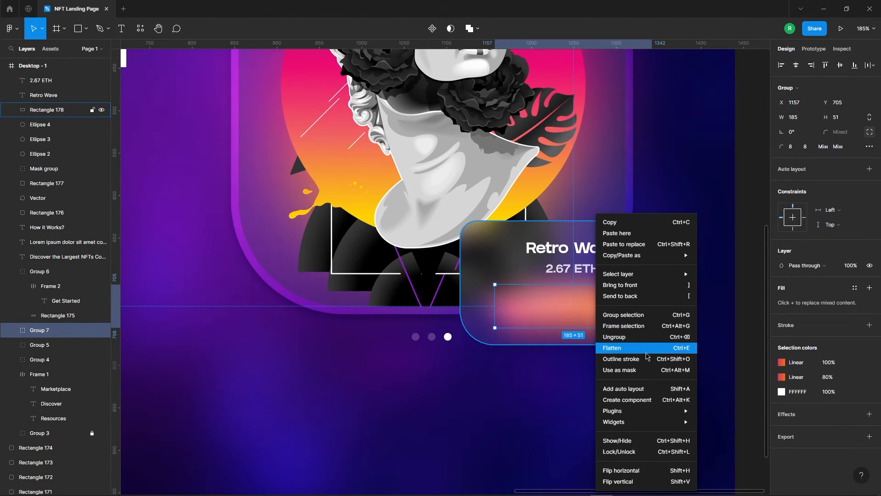
click(632, 285)
- Scale the copied button down proportionally to about 119 × 32.81, keeping it under the price
scroll(619, 314, up, 3)
key(k)
drag(589, 265, 550, 280)
scroll(466, 233, down, 3)
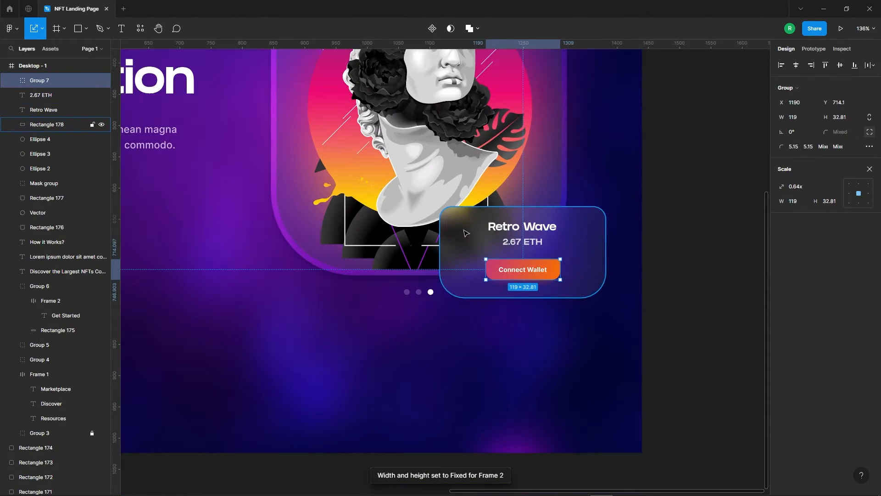
scroll(509, 269, up, 2)
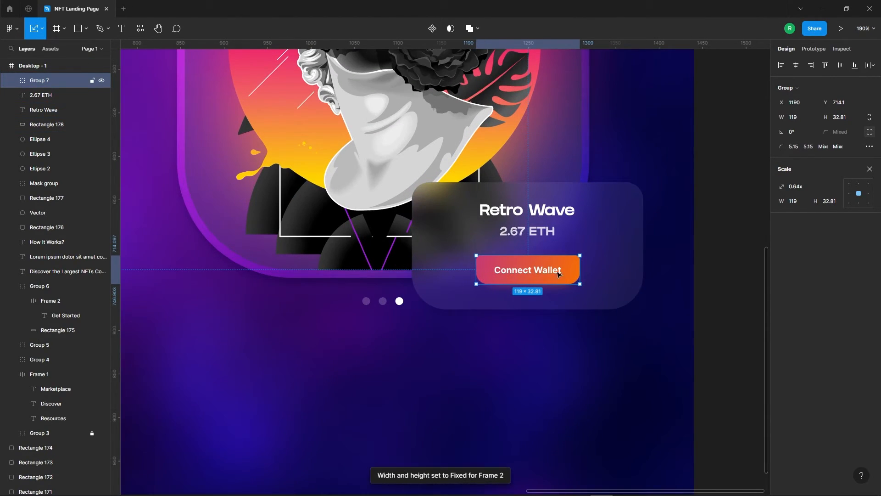
- Change the copied button's label to "Place a Bid"
double_click(529, 271)
text(Place a)
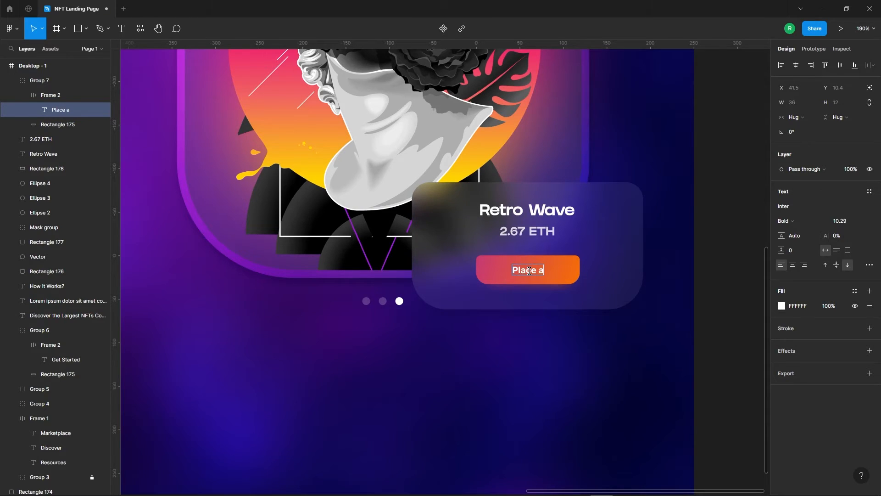
click(623, 333)
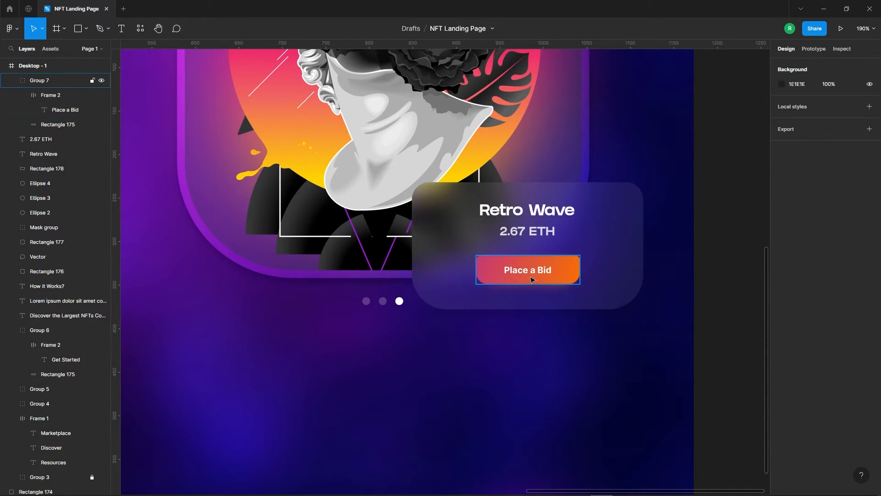
- Centre the Place a Bid button under the price at X 1189 and raise it to Y 710
click(532, 278)
drag(546, 278, 544, 276)
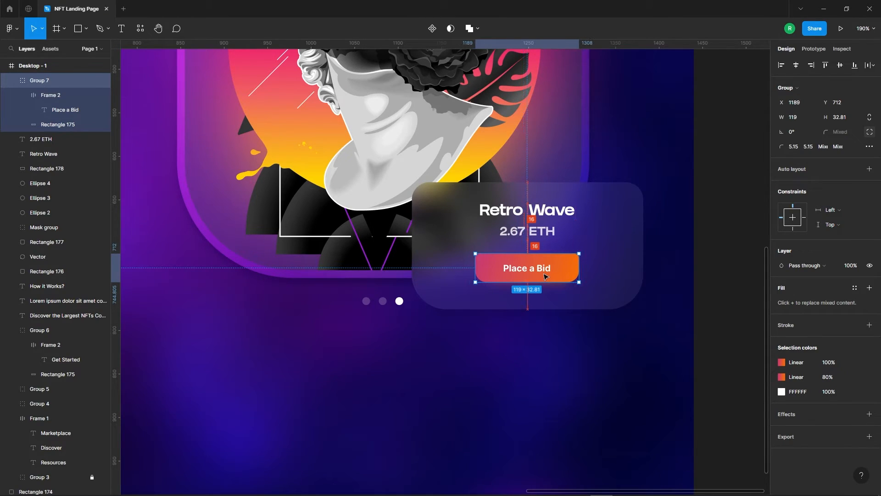
click(531, 212)
shift+click(531, 231)
shift+click(537, 269)
click(604, 242)
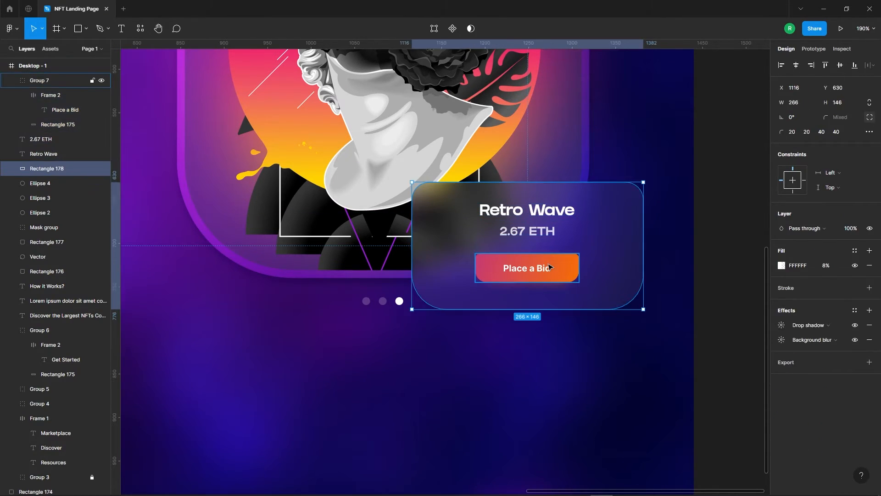
click(551, 267)
key(Up)
key(Up)
key(alt)
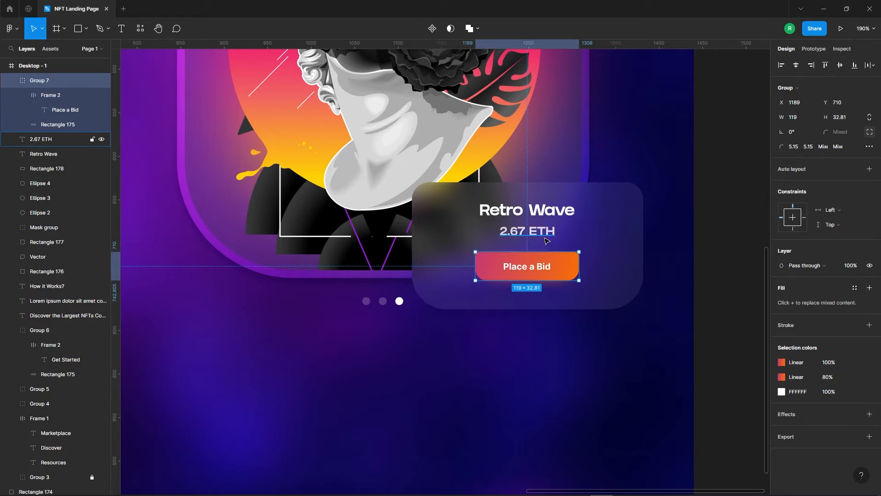
- Move the title, price and button down together by 4 px to centre them vertically on the info card
shift+click(545, 234)
shift+click(546, 212)
key(alt)
key(shift+Down)
key(Up)
key(Up)
key(Up)
key(Up)
key(Up)
key(Up)
key(alt)
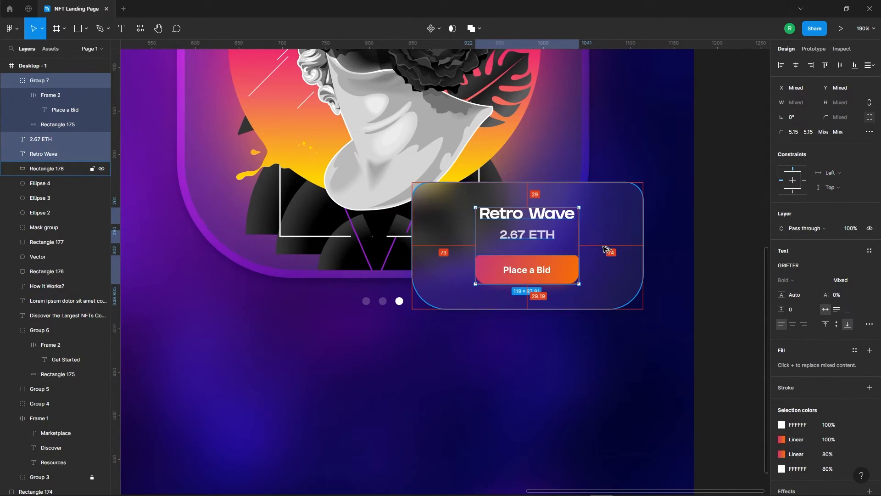
click(679, 263)
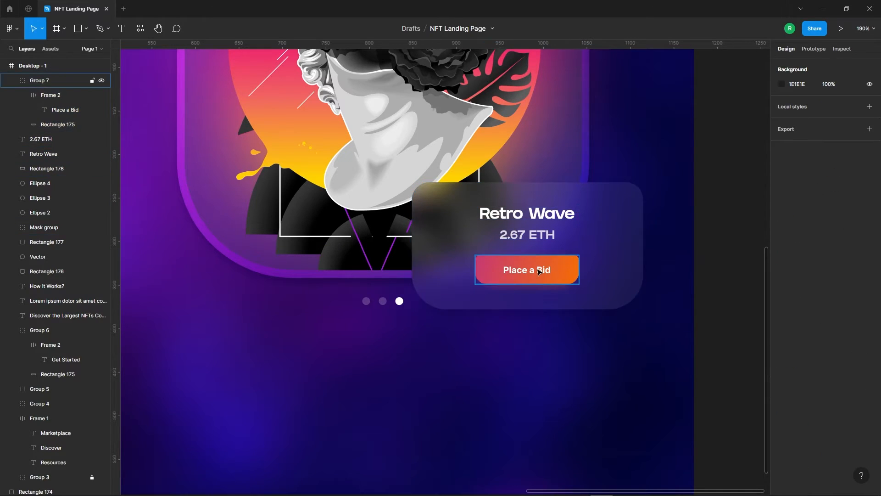
- Move the glass card, artwork, dots and info card together about 34 px up and 11 px left
scroll(525, 266, down, 5)
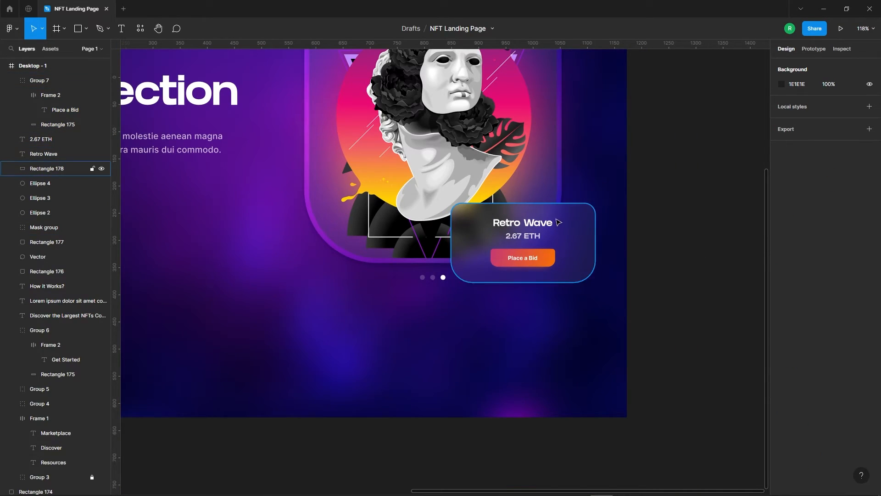
scroll(552, 279, down, 3)
scroll(490, 310, up, 1)
drag(334, 68, 580, 328)
scroll(570, 293, up, 1)
scroll(571, 294, down, 2)
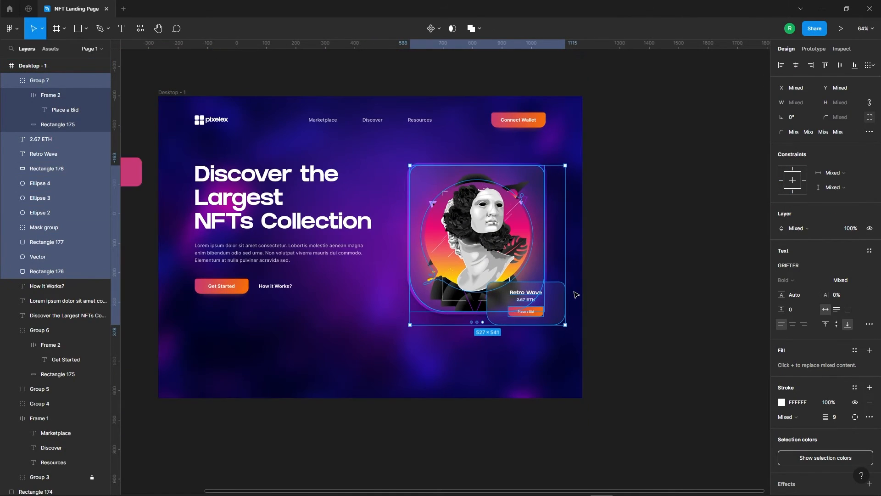
key(Up)
key(Up)
key(Up)
key(Up)
key(Up)
key(Up)
key(Up)
key(Up)
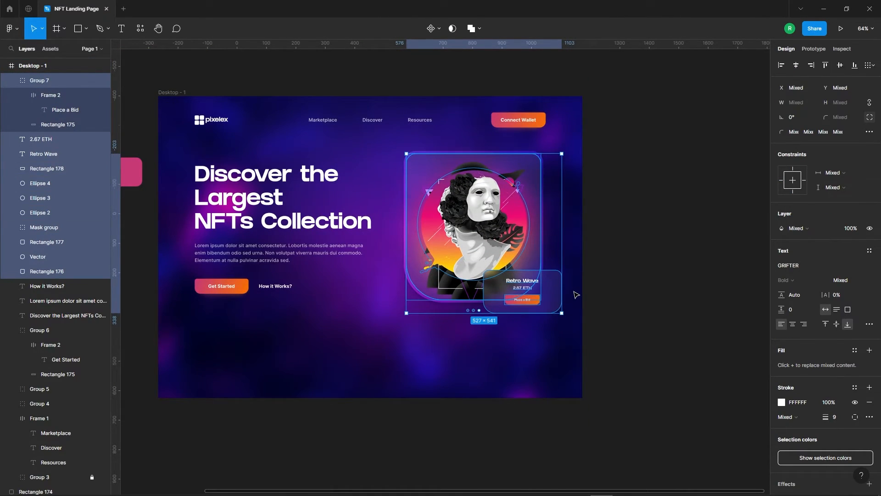
key(Down)
key(Down)
key(Down)
key(Down)
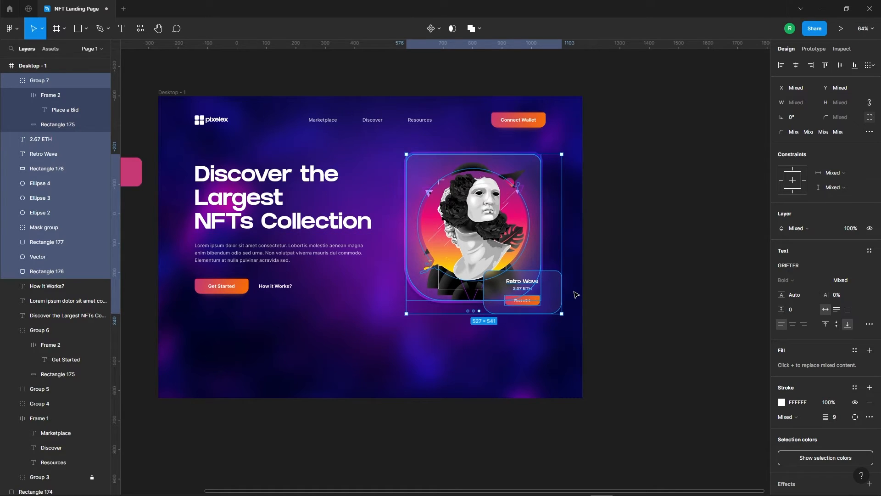
key(Right)
key(Right)
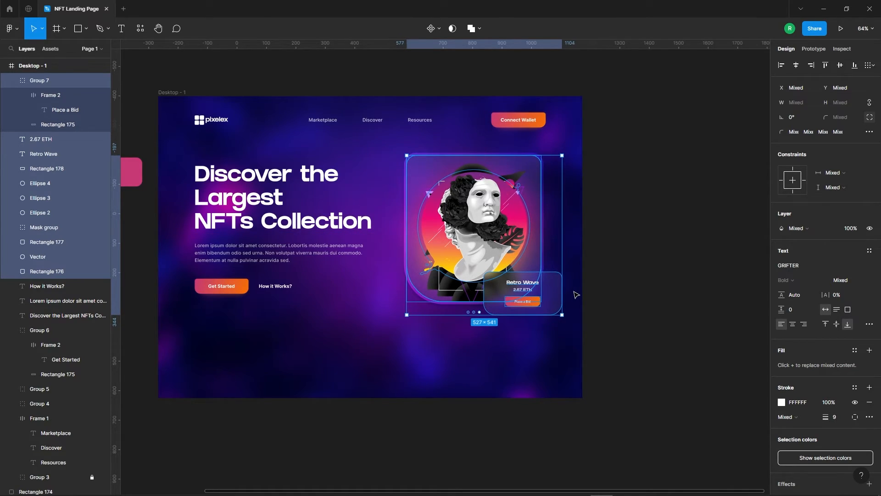
click(560, 346)
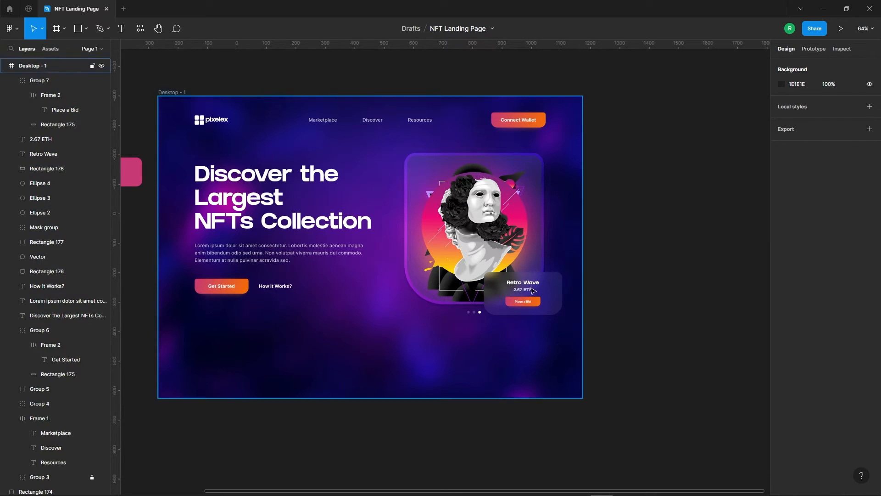
- Draw a rectangle about 884 × 176 px across the lower section of the landing page, below the hero content
scroll(555, 353, left, 3)
scroll(607, 362, right, 2)
key(r)
mouse_move(290, 313)
mouse_down()
mouse_move(560, 365)
mouse_move(539, 364)
mouse_up()
key(shift+Up)
key(shift+Up)
- Set the lower rectangle's height to 162 and move it to X 278, Y 808, centred horizontally on the page
click(836, 102)
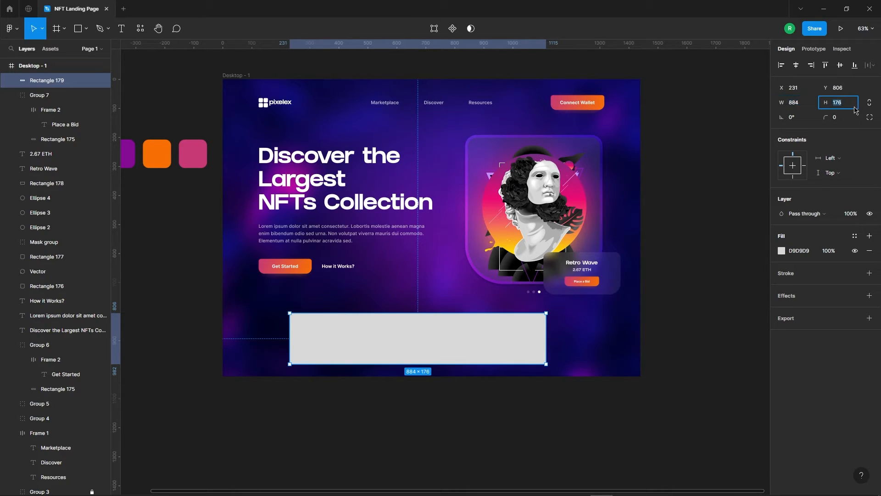
key(shift+Down)
key(Down)
key(Down)
key(Down)
key(Down)
click(608, 374)
drag(449, 338, 466, 339)
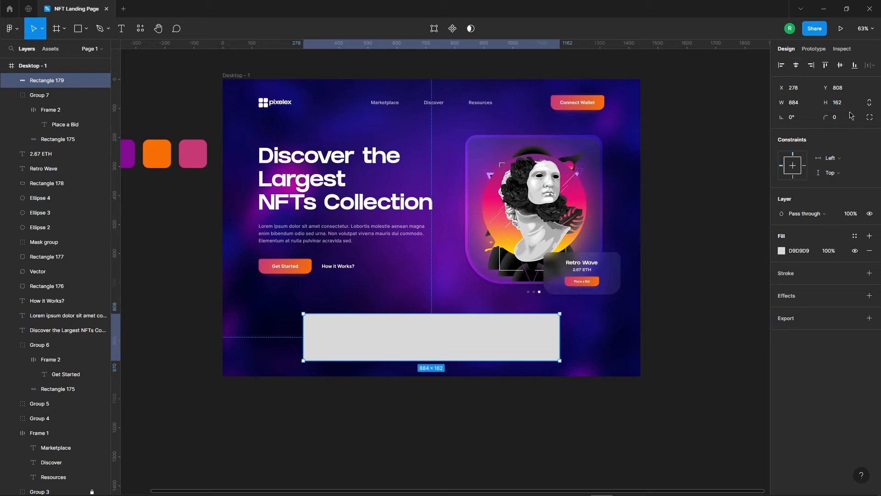
- Round the lower rectangle's corners individually, with 20 on the upper two corners and 50 on the lower two
click(870, 117)
click(833, 132)
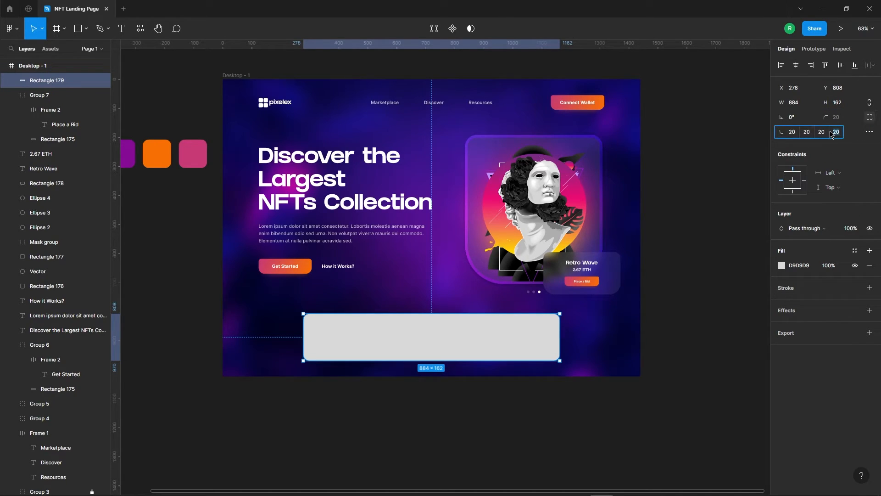
text(50)
click(601, 427)
- Change the lower rectangle's fill to white, FFFFFF
click(470, 359)
click(781, 266)
drag(697, 324, 659, 263)
click(762, 255)
click(713, 277)
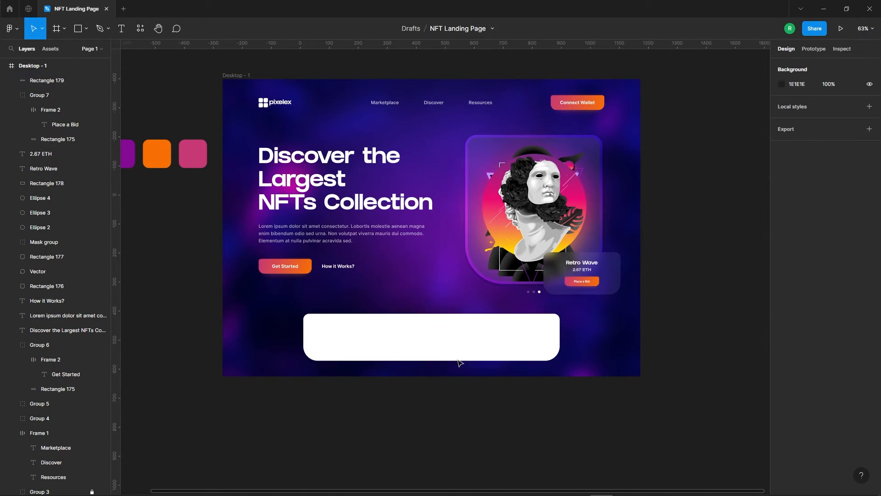
- Raise the white panel to Y 746 and add a drop shadow with Y 29, blur 18 and a negative spread
scroll(417, 352, up, 5)
click(498, 301)
mouse_move(495, 316)
mouse_down()
mouse_move(495, 306)
mouse_move(495, 318)
mouse_up()
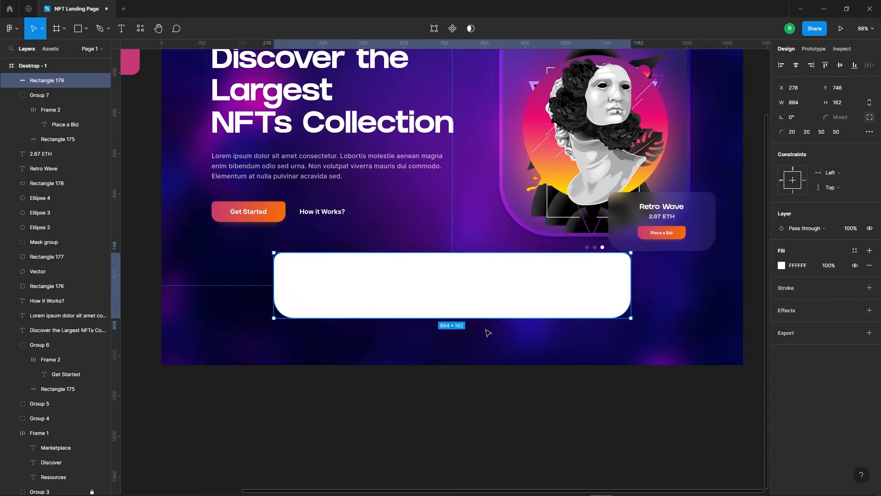
click(790, 313)
click(781, 326)
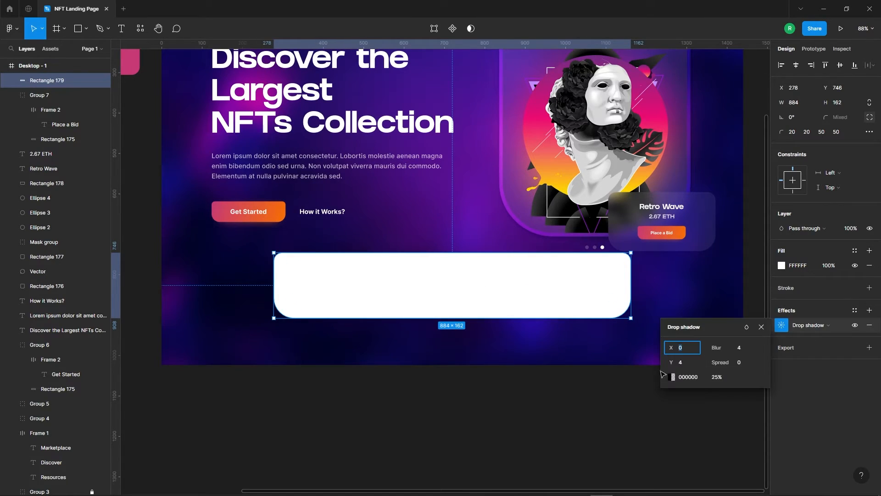
click(738, 349)
click(682, 363)
click(740, 363)
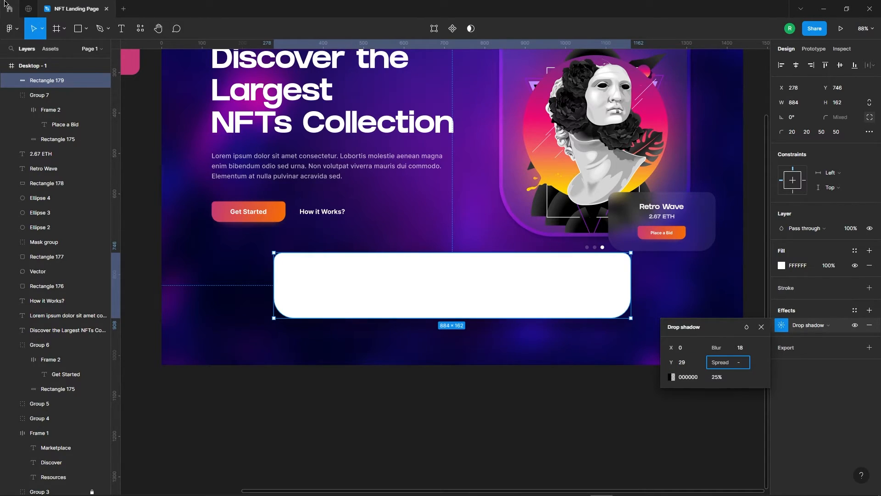
click(761, 327)
- Move the panel up over the hero area to X 242, Y 393 and add a second drop shadow below the first
drag(549, 297, 534, 156)
click(630, 437)
click(515, 144)
click(868, 310)
click(781, 324)
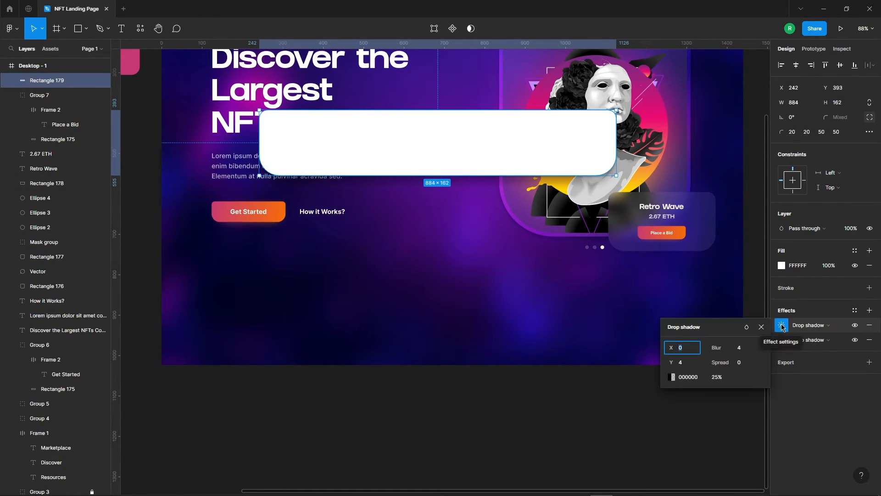
click(782, 327)
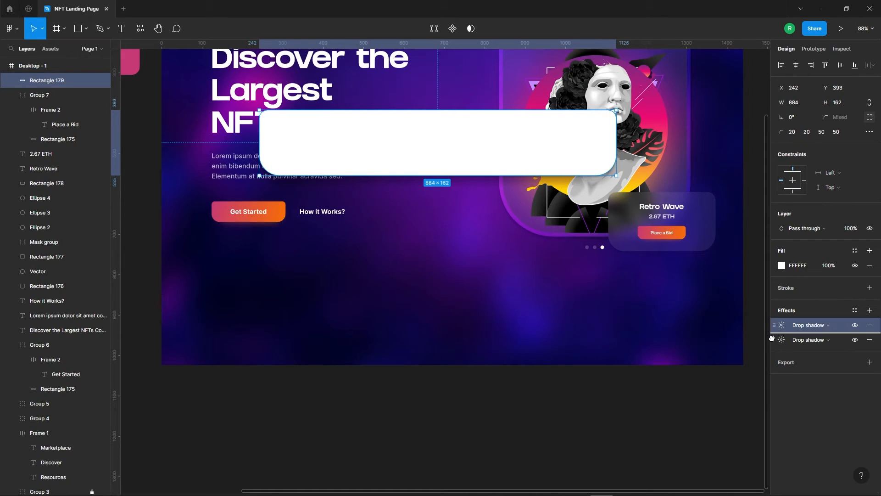
click(782, 340)
- Set the panel's second drop shadow to Y 57, blur 59, spread -12 and 45% opacity
click(747, 367)
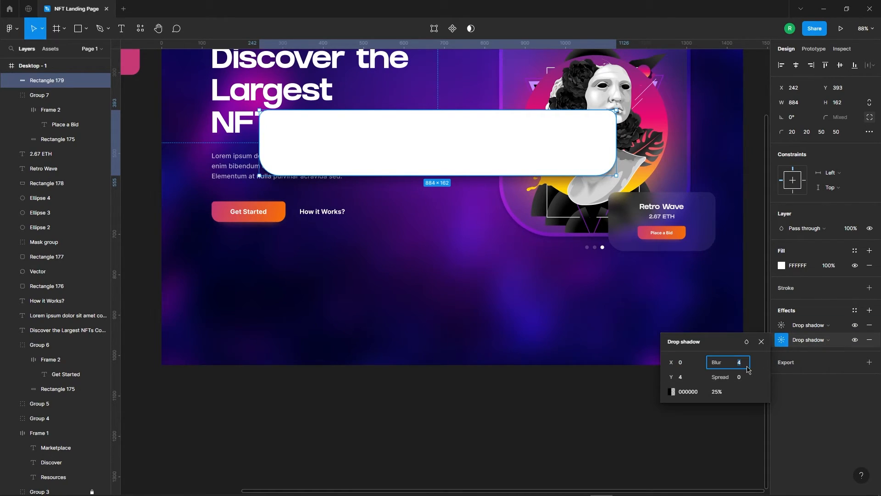
text(59)
key(Return)
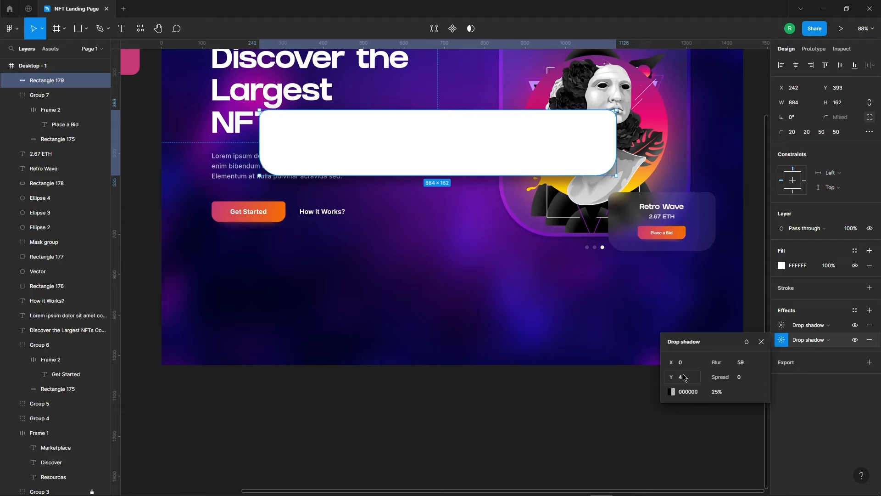
key(Return)
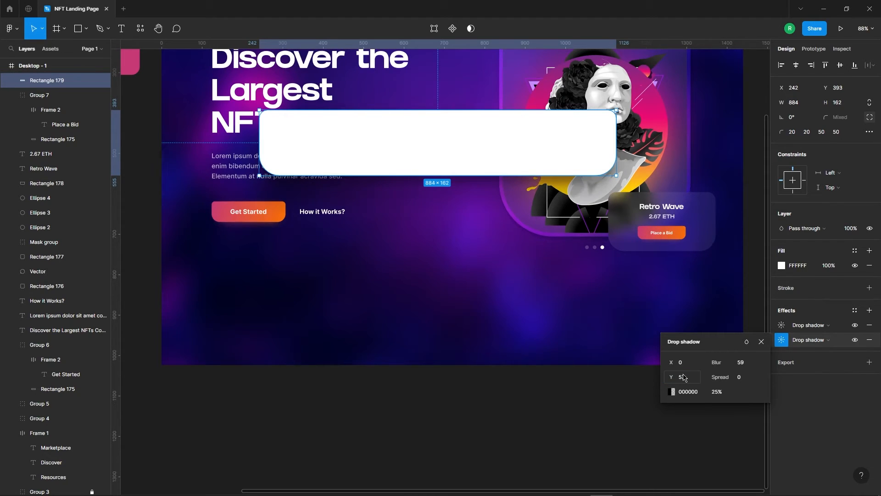
click(744, 377)
text(-10)
key(Return)
click(719, 397)
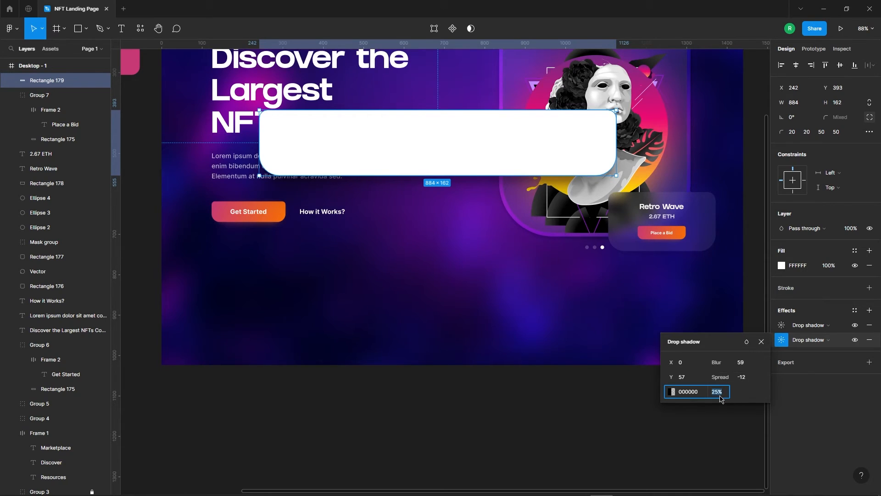
text(45)
key(Return)
key(Escape)
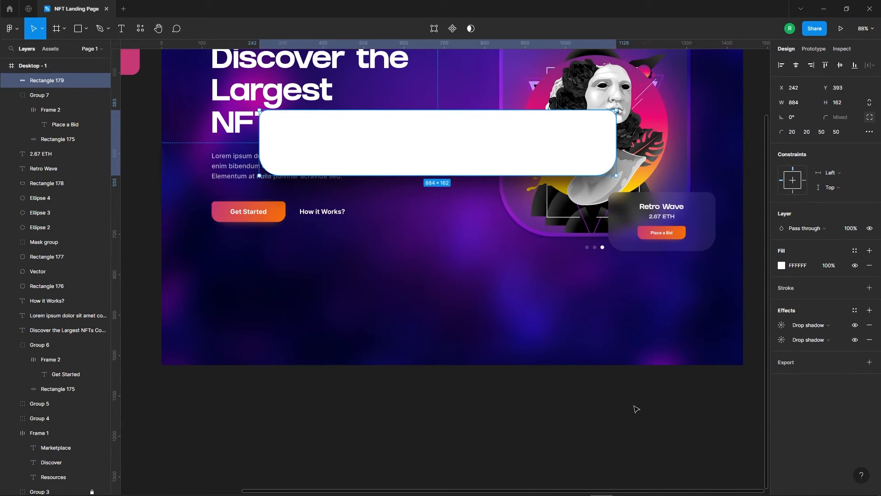
- Centre the white panel horizontally on the page at X 278 and lower it to Y 791
click(635, 409)
key(shift+1)
click(796, 65)
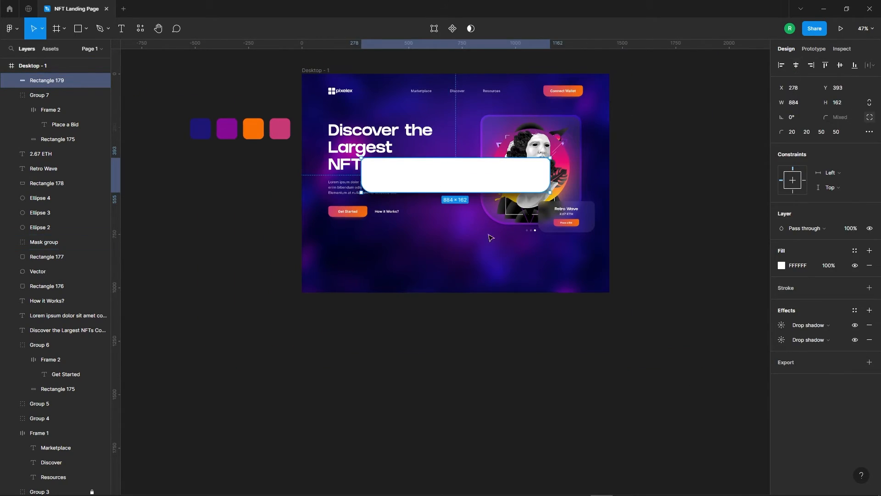
key(shift+Down)
key(shift+Down)
key(shift+Down)
key(shift+Down)
key(shift+Down)
key(shift+Down)
key(shift+Down)
key(shift+Down)
key(shift+Down)
key(shift+Down)
key(shift+Down)
key(shift+Down)
key(shift+Down)
key(shift+Down)
key(shift+Down)
key(shift+Down)
key(shift+Down)
key(shift+Down)
key(shift+Down)
key(shift+Down)
key(shift+Down)
key(shift+Down)
key(shift+Down)
key(shift+Down)
key(shift+Up)
key(Down)
key(Down)
key(Down)
key(Down)
key(Down)
key(Down)
key(Down)
key(Down)
click(458, 338)
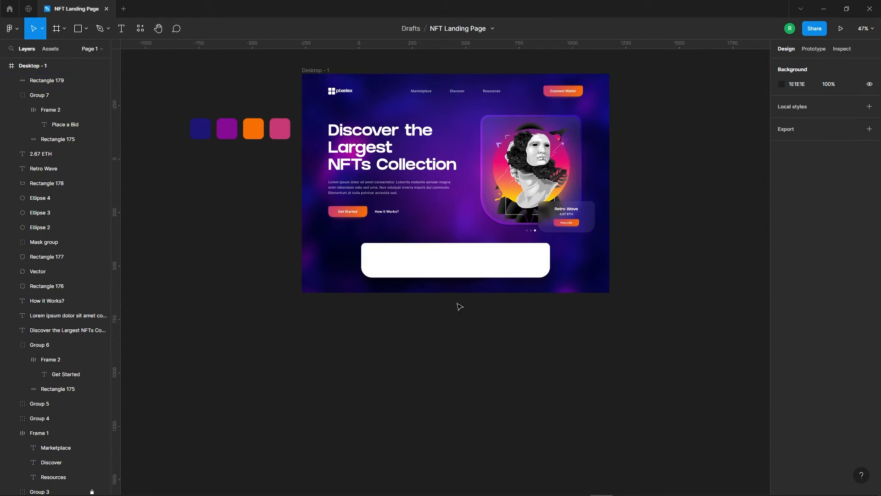
- Change the white panel's layer blend mode so the neon background shows through it like glass
scroll(458, 338, up, 5)
scroll(521, 377, down, 4)
scroll(528, 349, up, 2)
click(527, 294)
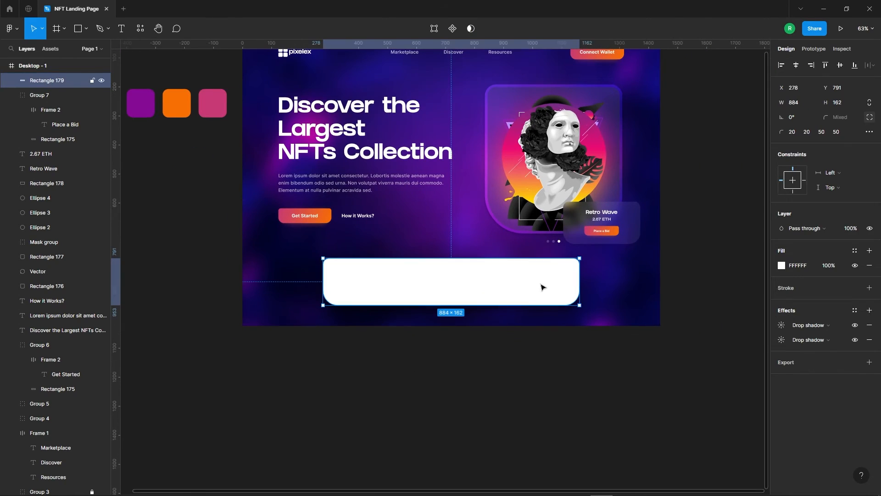
click(808, 234)
click(801, 347)
click(569, 416)
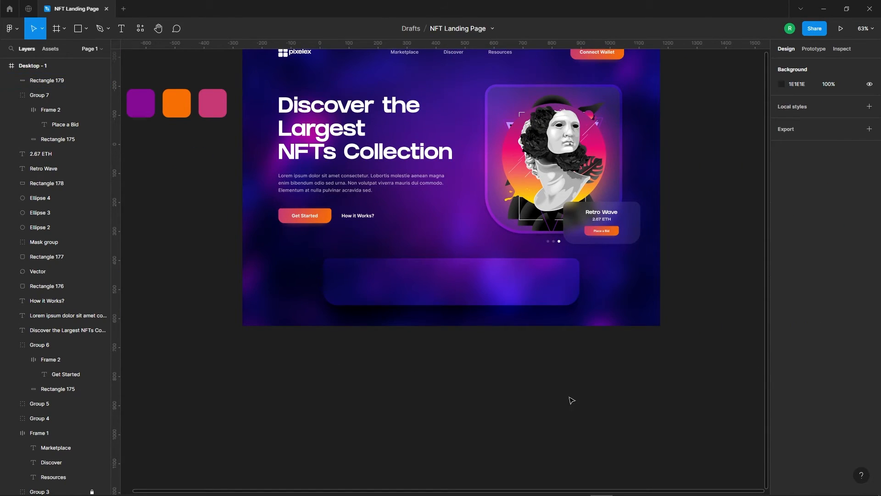
- Add the text "415K+" in white Grifter, size 30, on the empty canvas below the landing page
scroll(596, 387, down, 2)
scroll(482, 389, up, 2)
scroll(482, 389, down, 2)
scroll(601, 386, up, 2)
drag(658, 379, 665, 373)
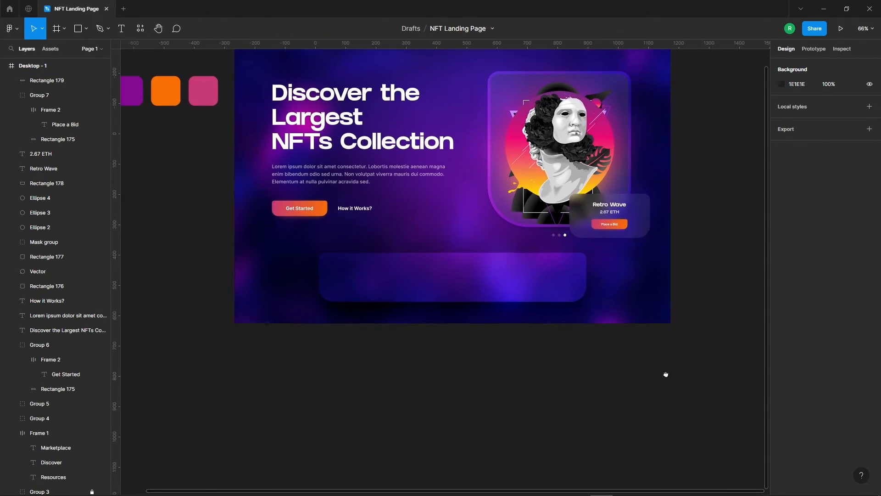
click(115, 32)
click(399, 353)
scroll(390, 358, up, 1)
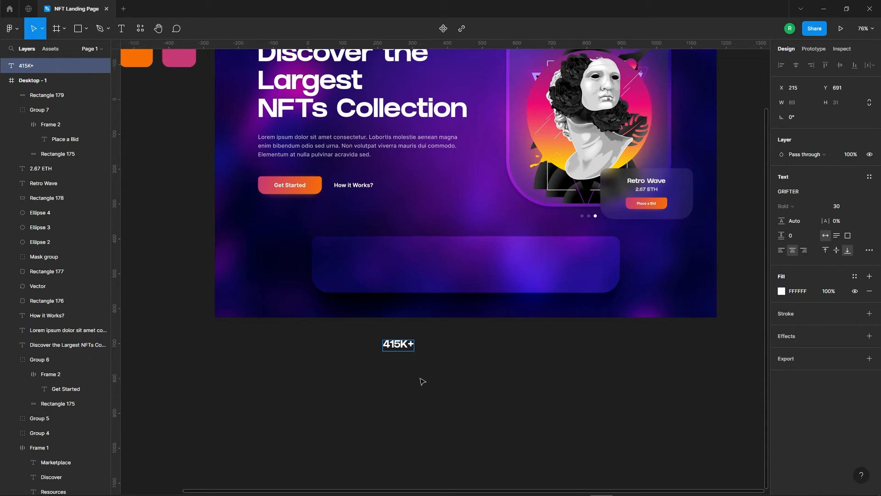
key(Escape)
- Duplicate the 415K+ text directly below itself and change the copy to "NFTs Collection"
scroll(426, 362, up, 2)
drag(421, 337, 421, 354)
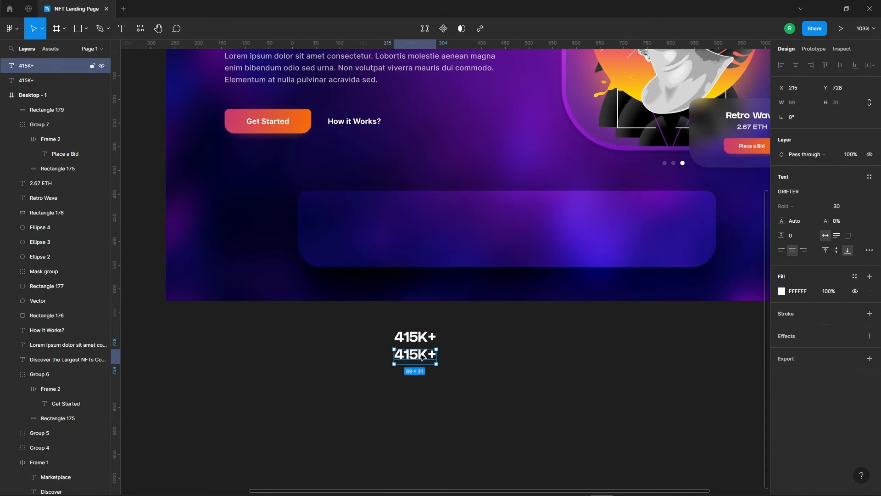
double_click(420, 353)
text(NFTs)
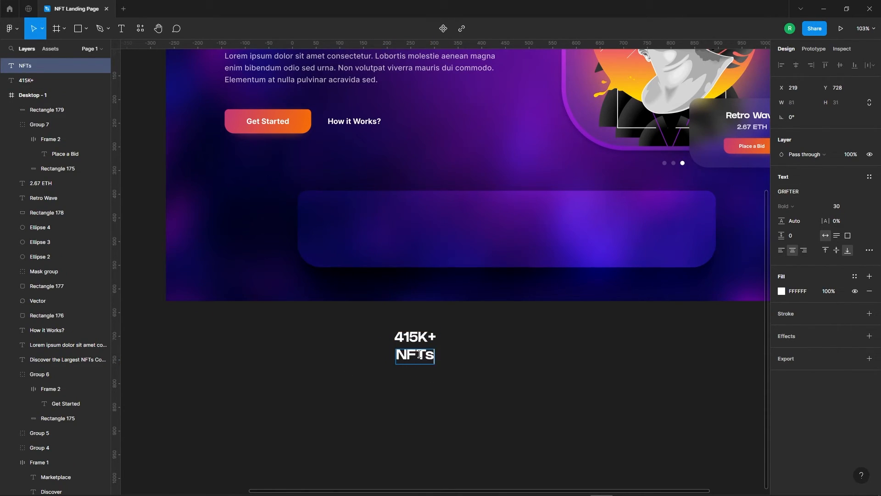
text( Collection)
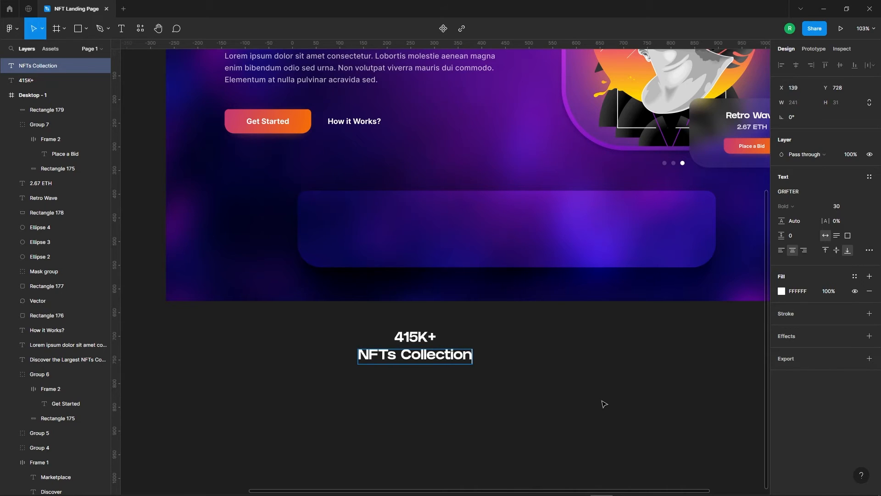
key(Escape)
- Style the NFTs Collection caption in Inter Semi Bold, size 16, with a 60% white fill
click(804, 192)
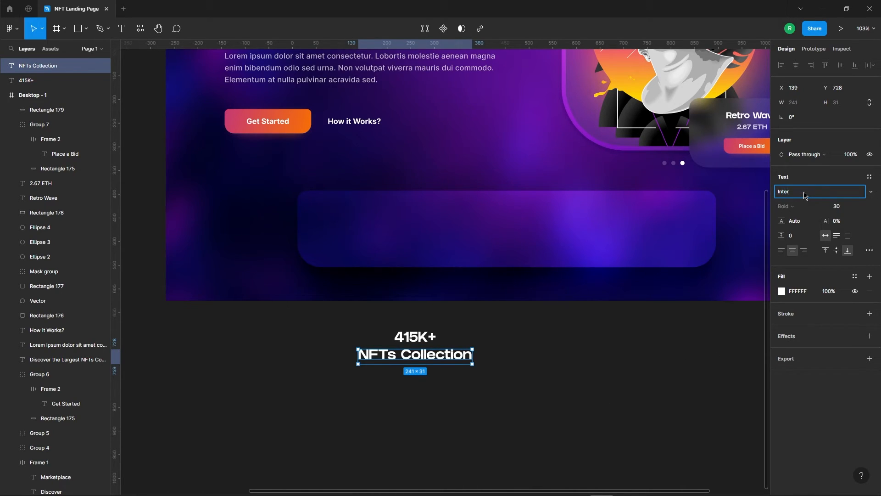
key(Return)
click(849, 207)
text(16)
key(Return)
click(790, 210)
click(790, 200)
click(836, 295)
text(60)
key(Return)
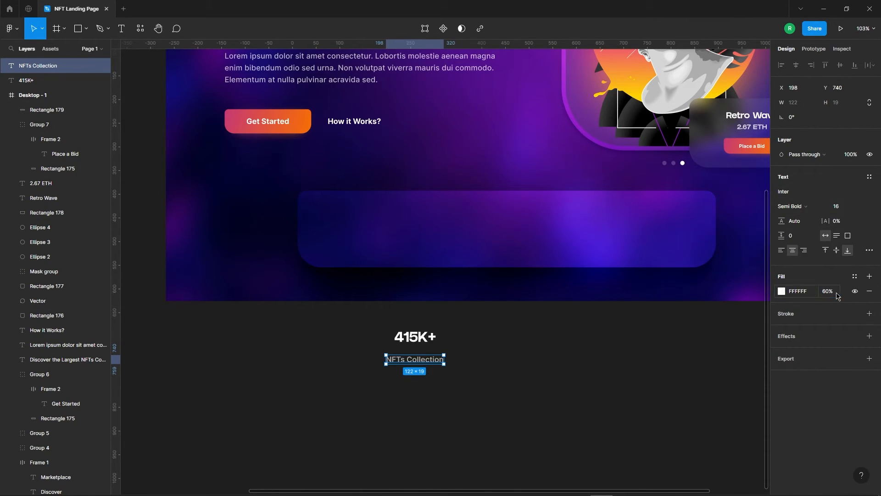
- Centre-align the 415K+ number with its caption and raise the caption to leave a 10 px gap
click(425, 397)
drag(378, 321, 477, 388)
click(798, 66)
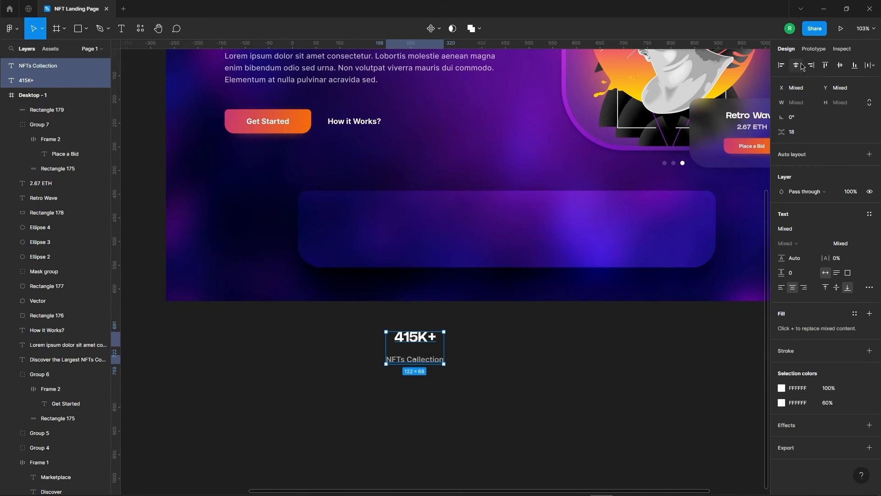
scroll(401, 399, up, 1)
click(401, 397)
click(403, 352)
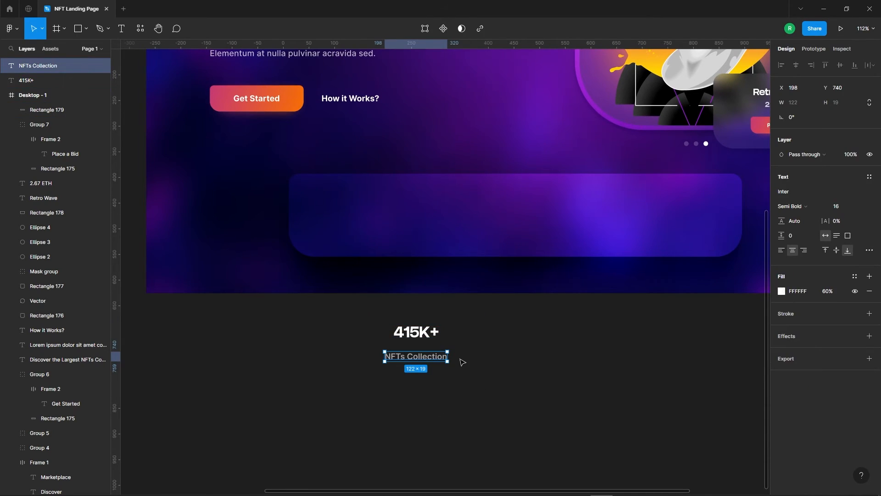
key(shift+Up)
- Group the 415K+ number with its caption and wrap the group in a frame
drag(342, 331, 456, 363)
right_click(425, 349)
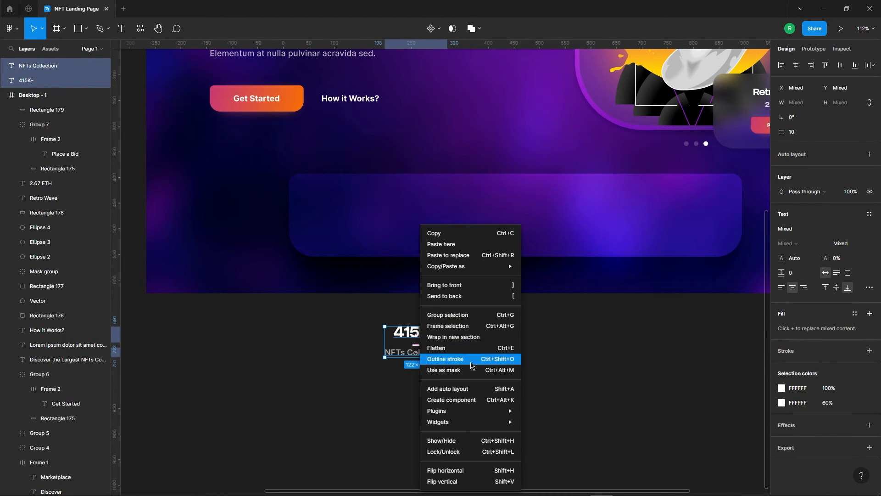
click(442, 316)
click(446, 331)
click(431, 339)
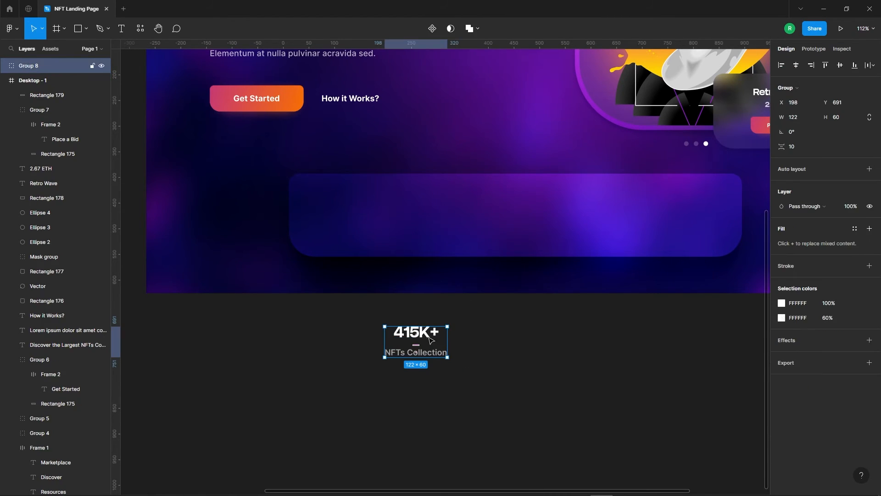
right_click(436, 339)
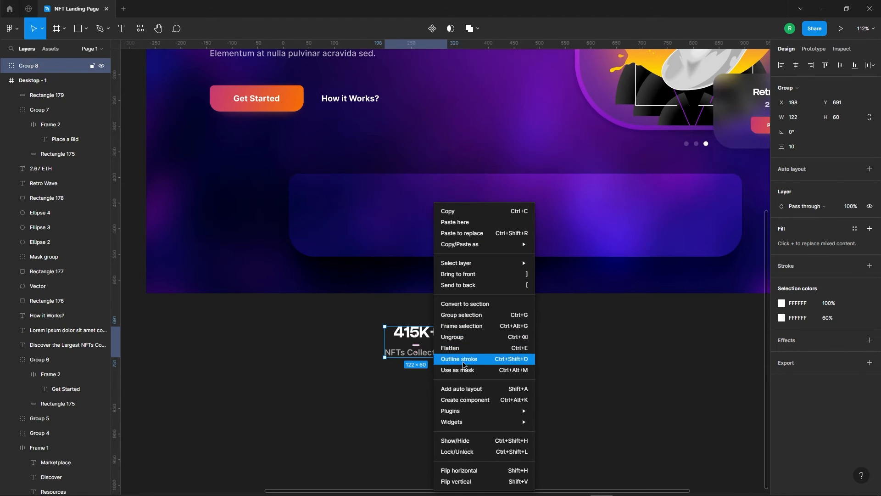
click(459, 325)
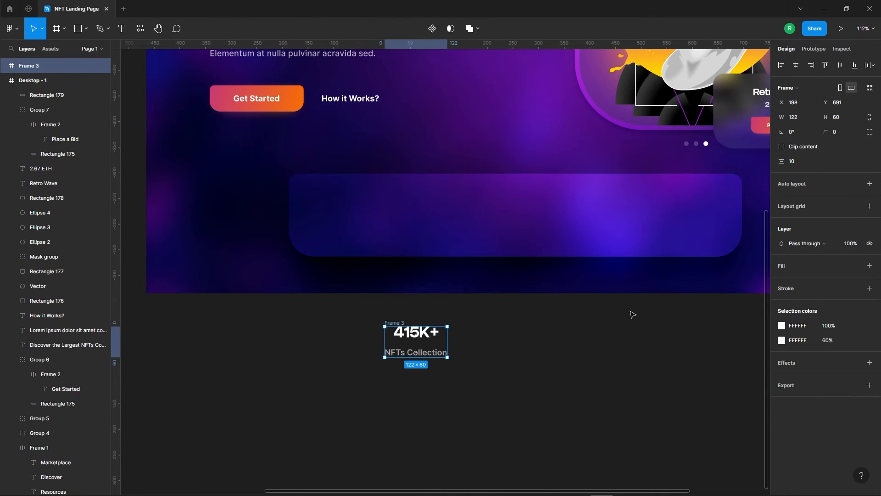
- Apply horizontal auto layout with a spacing of 80 to the new statistic frame
click(800, 182)
click(792, 200)
click(794, 217)
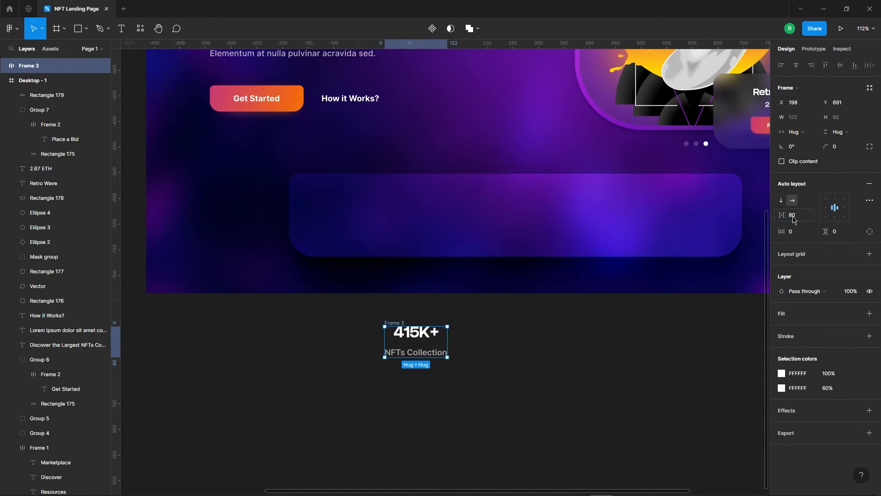
click(553, 357)
- Duplicate the 415K+ statistic group into four copies within its auto layout frame and centre the frame on the lower glass panel
click(419, 338)
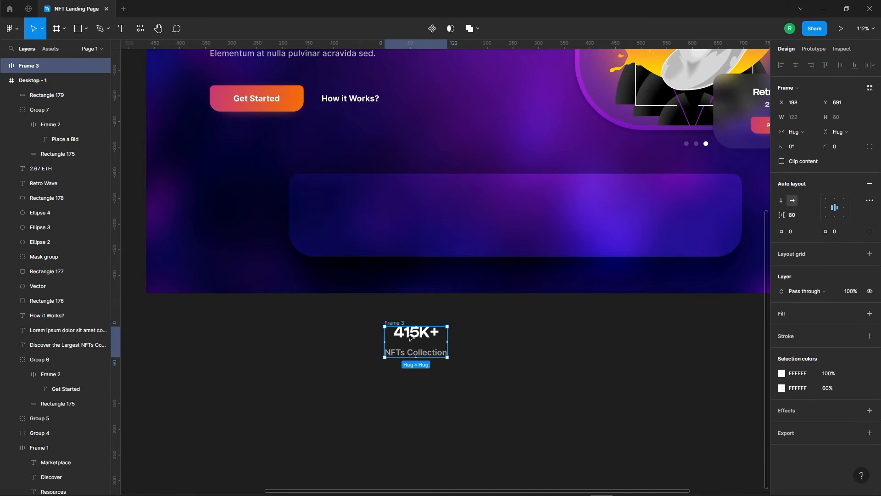
double_click(419, 340)
click(43, 81)
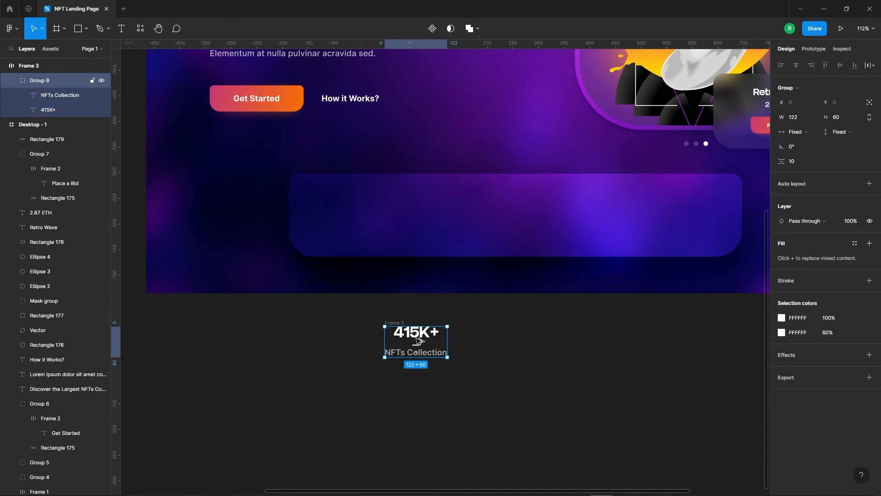
drag(424, 336, 565, 331)
scroll(549, 359, right, 3)
scroll(549, 359, up, 1)
key(ctrl+d)
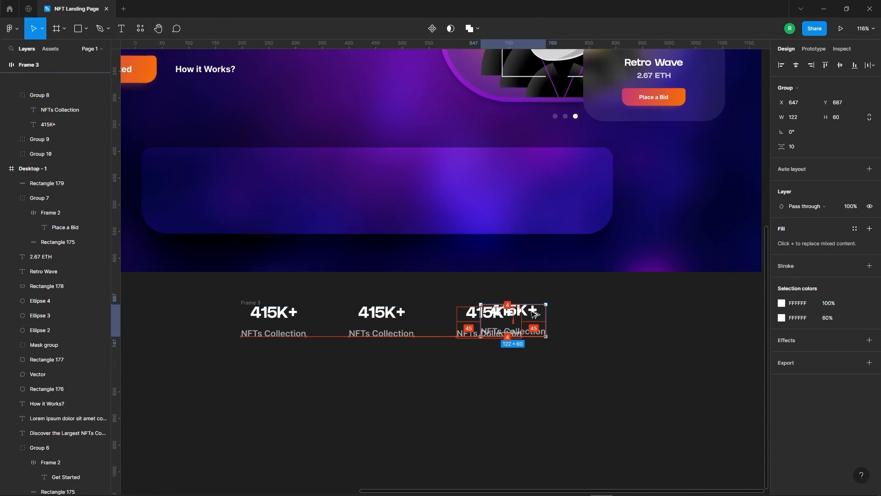
drag(252, 303, 197, 174)
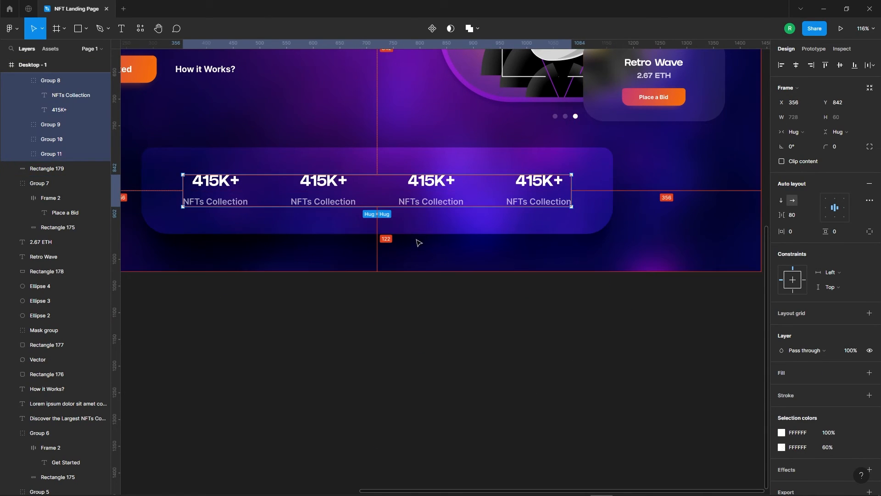
- Change the second statistic's number to 730K+ and its caption to Auction
scroll(495, 228, down, 2)
scroll(475, 98, left, 2)
scroll(320, 231, up, 4)
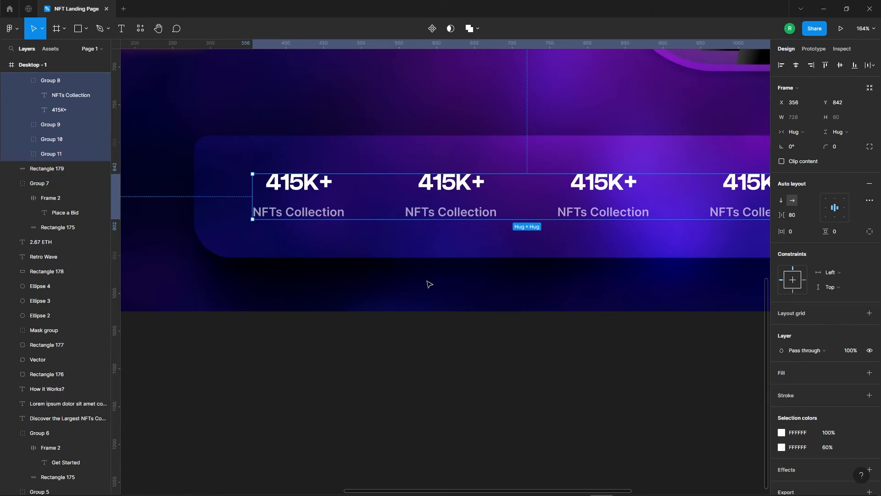
double_click(465, 185)
double_click(465, 185)
text(7)
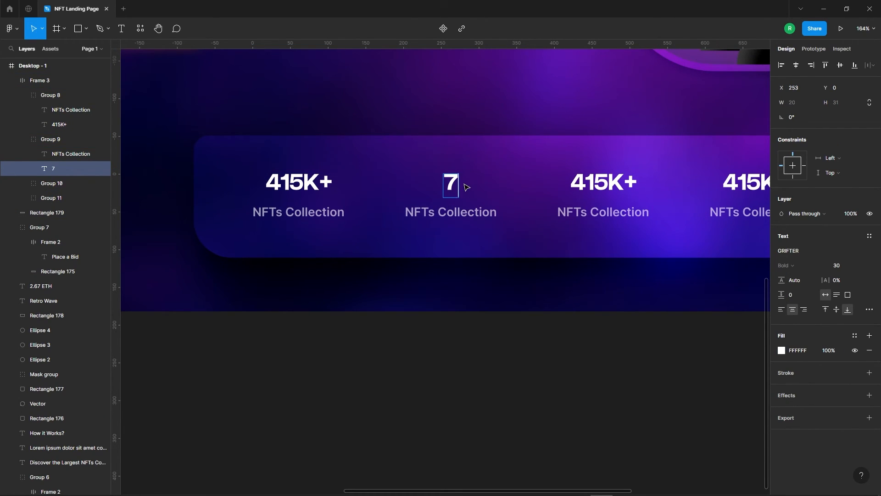
text(30K)
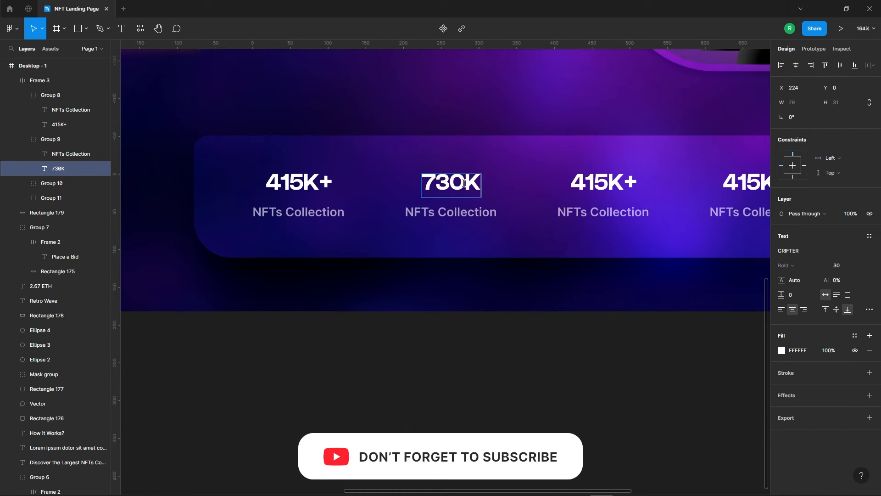
text(+)
double_click(456, 211)
text(Auction)
key(Escape)
- Change the third statistic's number to 1.3M+ and its caption to Artists
click(584, 184)
double_click(586, 187)
text(1.3)
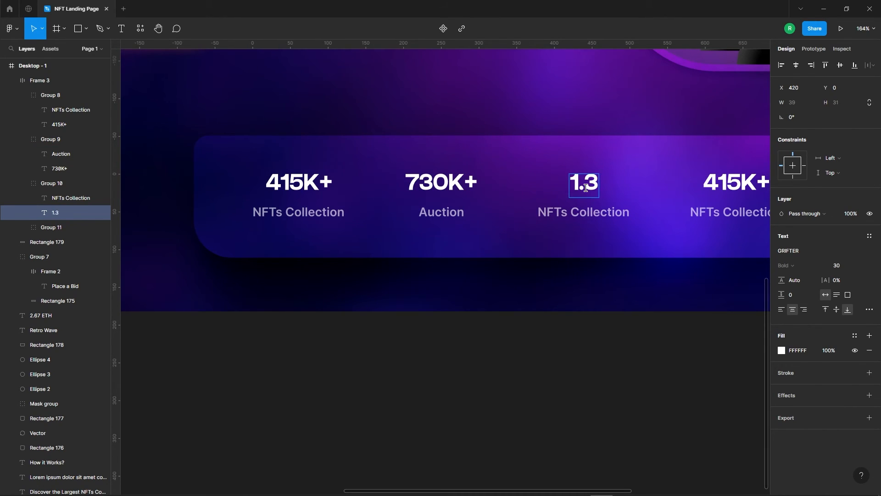
text(M+)
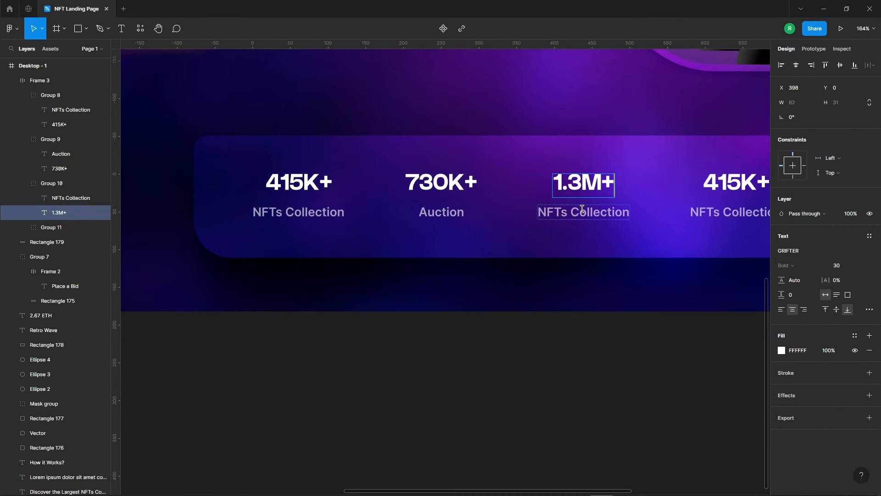
click(581, 210)
double_click(582, 209)
text(Artists)
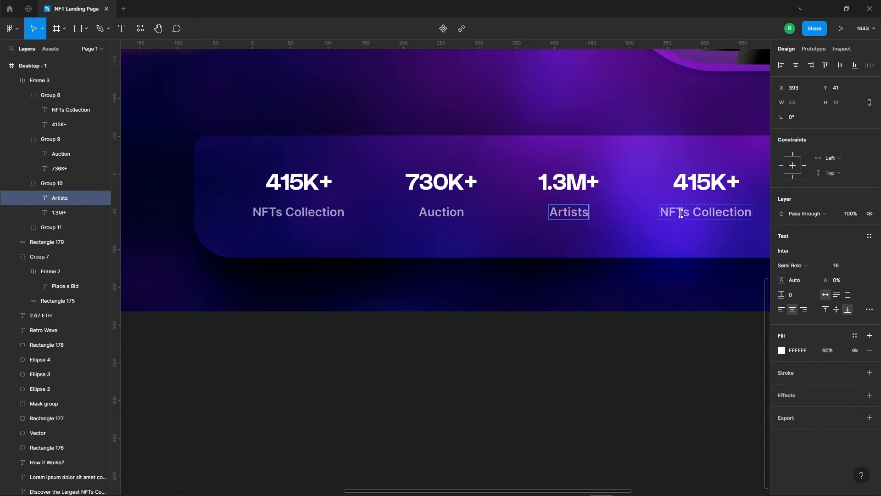
- Change the fourth statistic's number to 828.3M+ and its caption to Trade Volume
click(714, 188)
key(ctrl+a)
text(828.3M+)
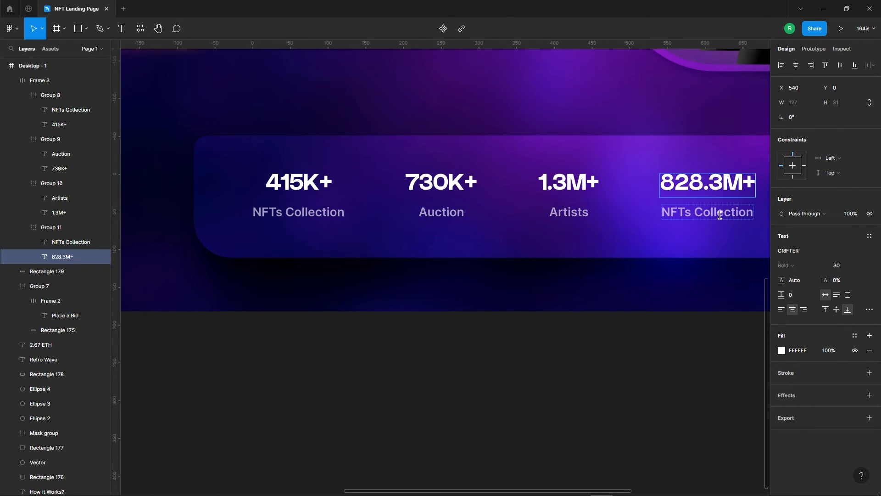
double_click(726, 214)
text(Tra)
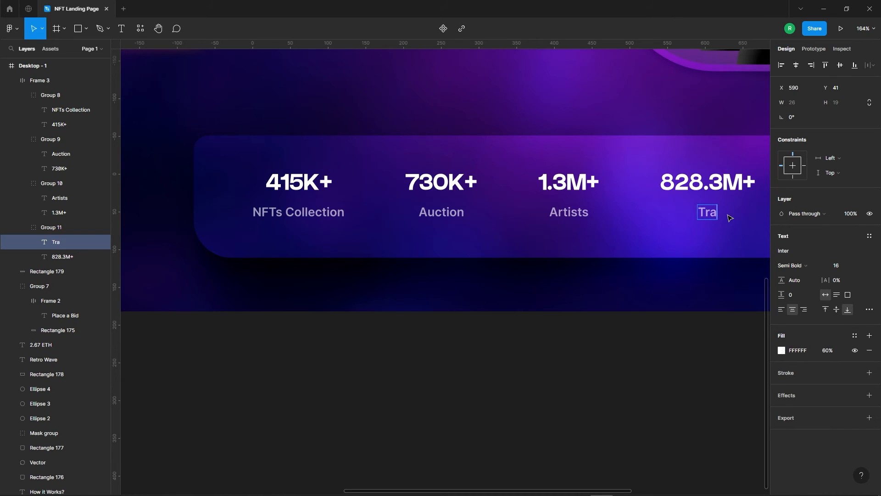
text(de Volume)
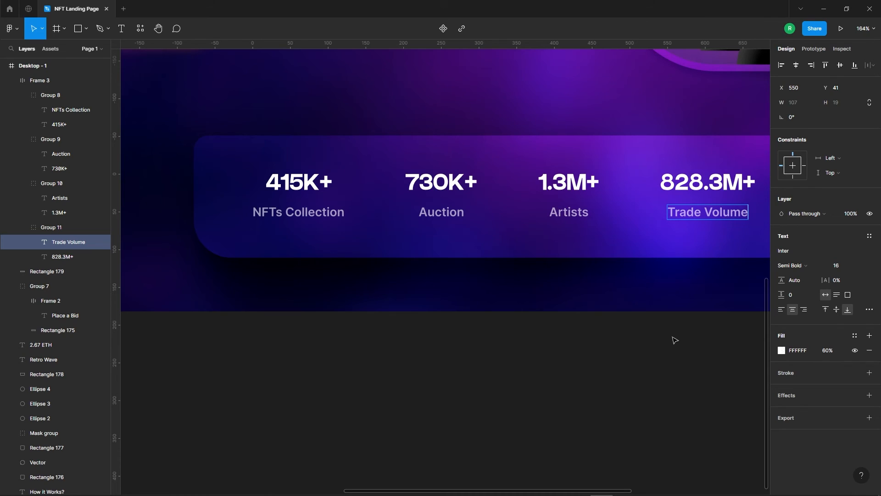
scroll(386, 312, down, 3)
click(649, 401)
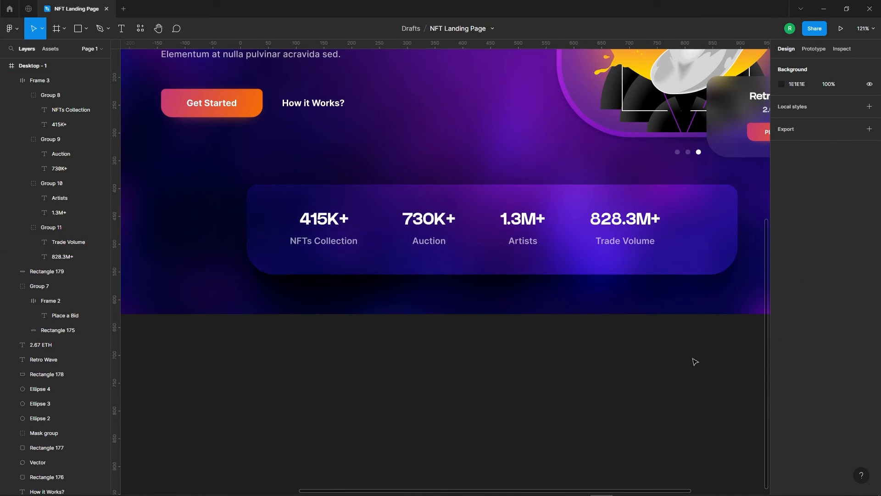
scroll(694, 361, down, 5)
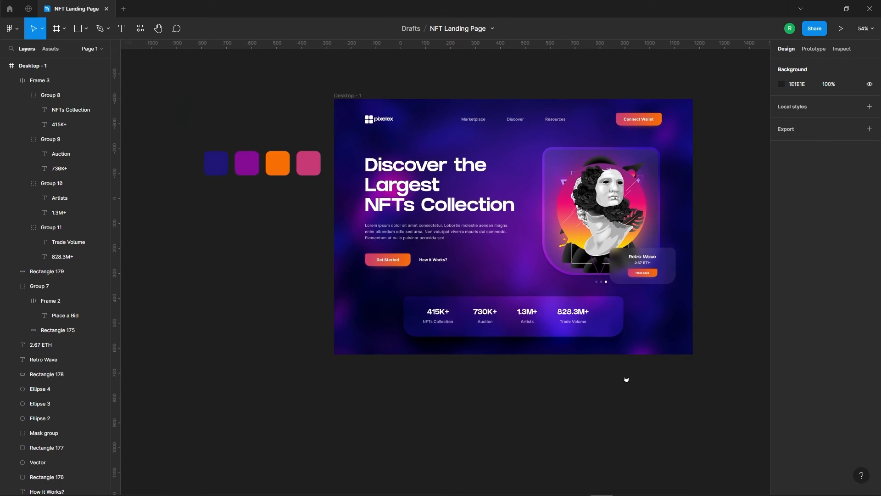
- Copy the topmost line from the Drawings page of the Line Hand Drawings community file into the NFT Landing Page file
click(29, 9)
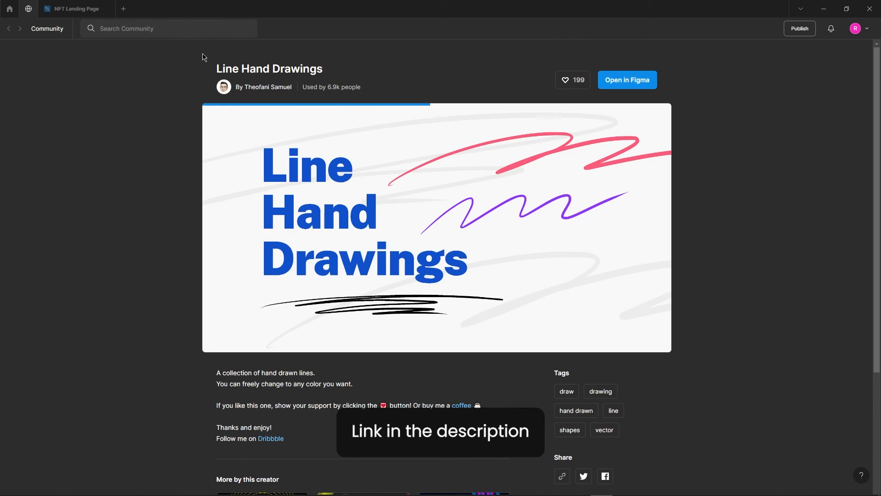
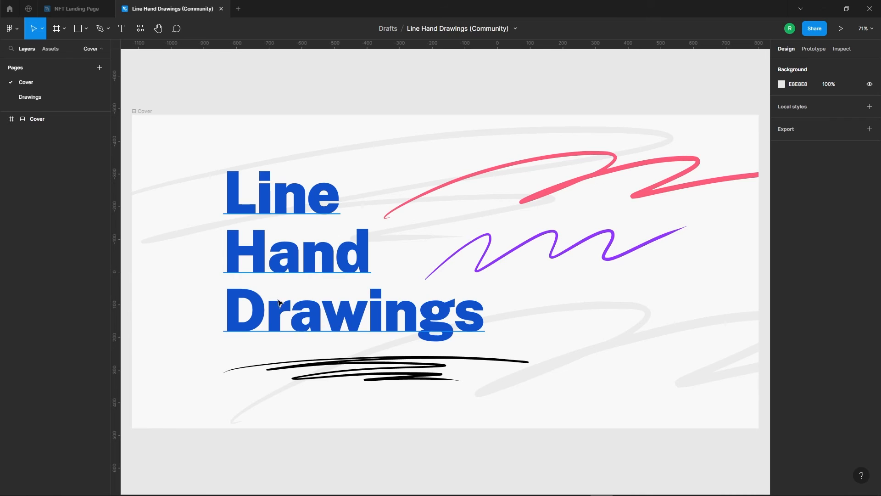
click(31, 98)
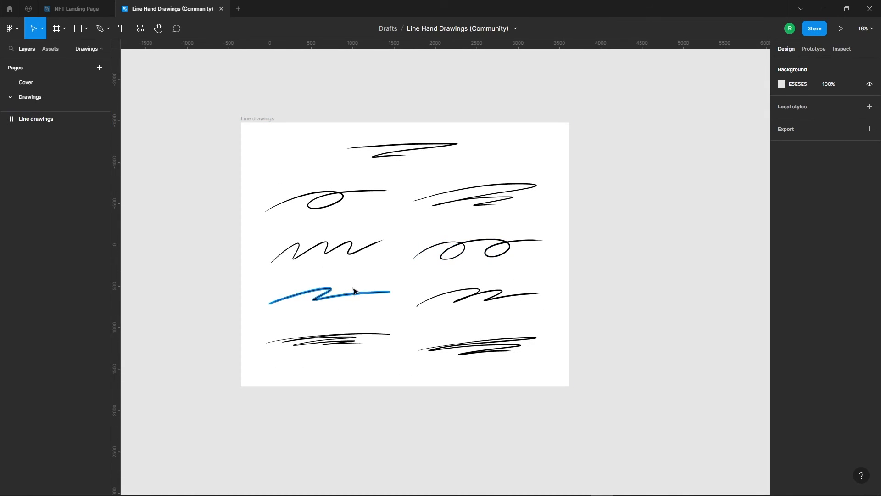
click(339, 299)
click(416, 153)
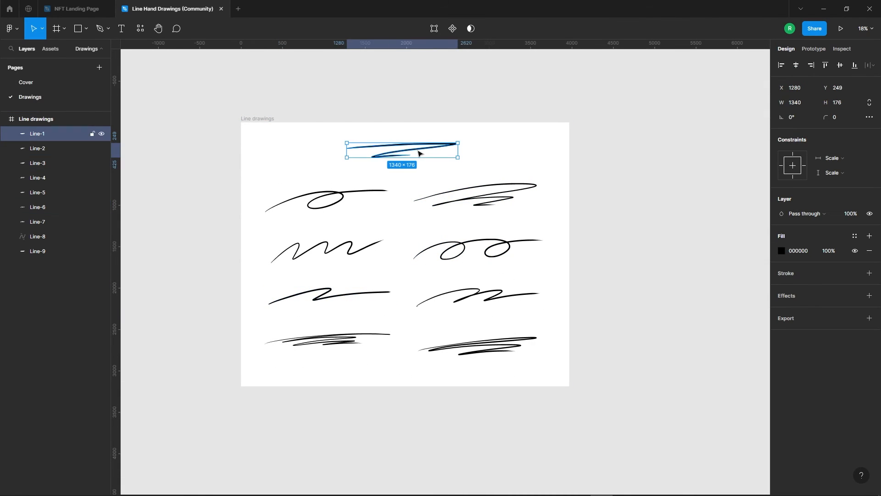
key(ctrl+Tab)
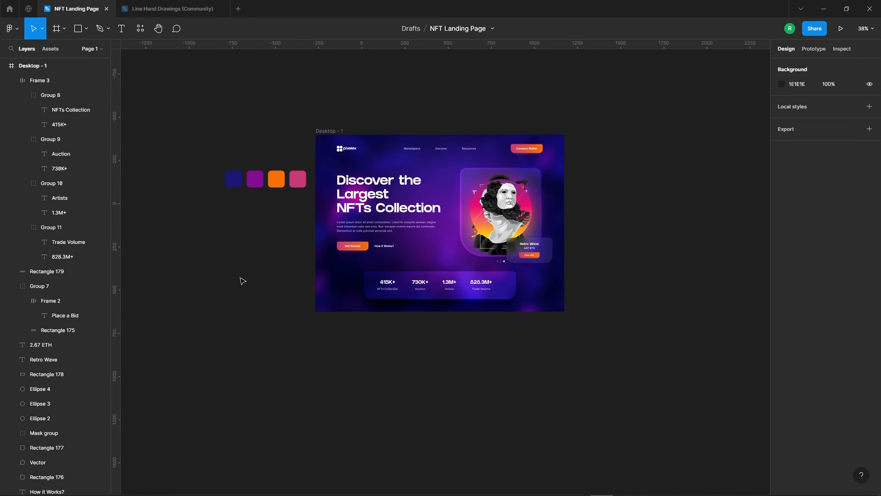
key(ctrl+v)
- Scale the pasted hand-drawn line down to about 224 × 30 and place it as an underline beneath NFTs in the headline
scroll(245, 278, up, 3)
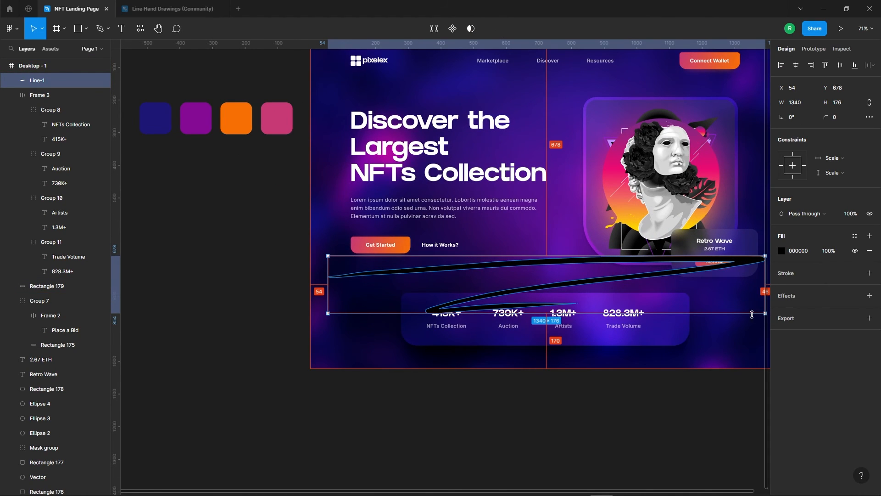
drag(754, 314, 739, 293)
scroll(590, 287, up, 3)
drag(593, 288, 332, 124)
scroll(230, 98, up, 1)
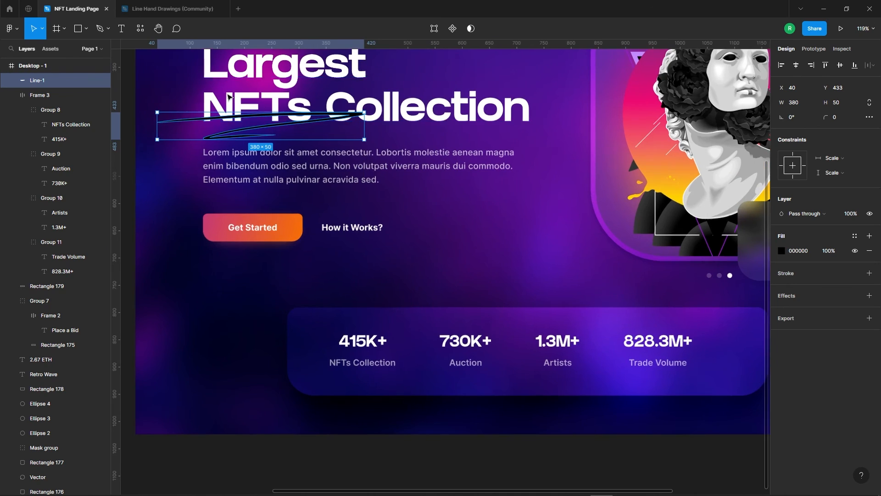
scroll(228, 96, up, 2)
drag(448, 177, 384, 191)
key(Up)
key(Up)
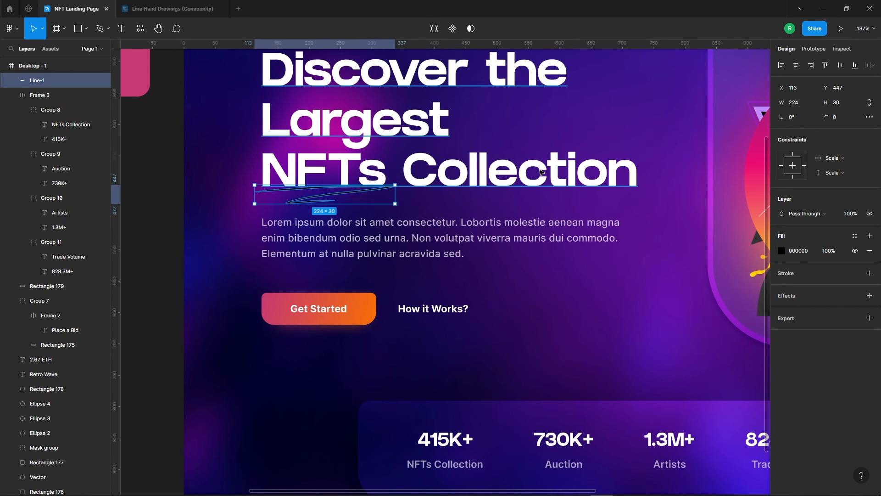
- Fill the underline with a linear gradient from the pink swatch colour to the orange swatch colour, F86F03
click(782, 252)
click(679, 252)
click(680, 262)
click(673, 392)
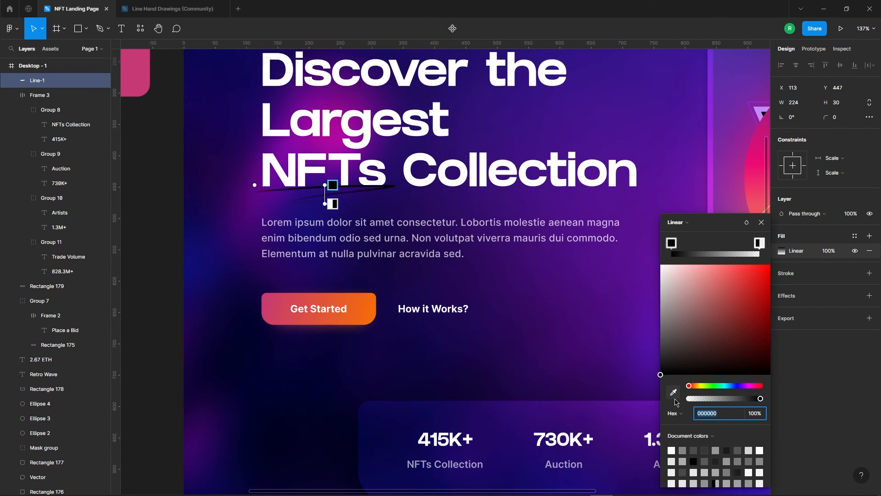
scroll(725, 84, down, 3)
scroll(306, 143, down, 1)
click(233, 87)
click(759, 243)
key(i)
click(181, 99)
- Turn the underline's gradient horizontal, running across its full width from pink to orange
scroll(303, 115, up, 5)
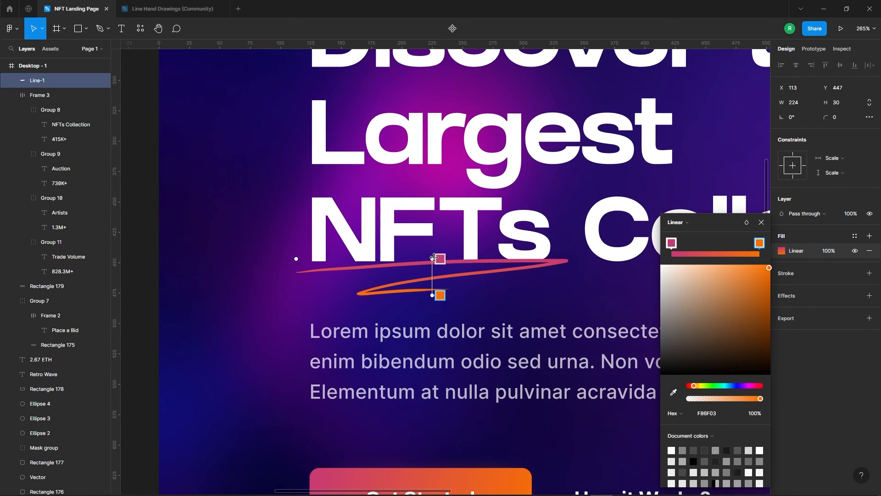
drag(434, 257, 301, 267)
drag(434, 295, 579, 265)
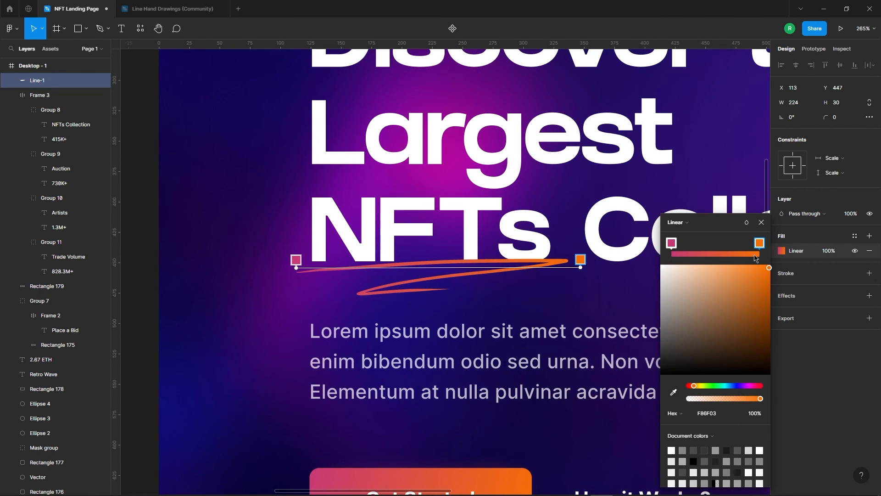
key(Escape)
click(218, 198)
scroll(218, 198, down, 5)
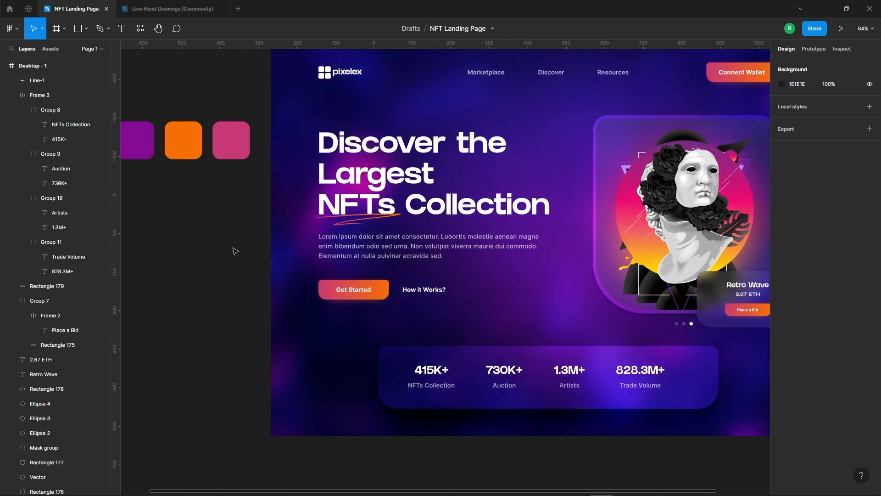
- Scale the underline beneath NFTs to about 212 × 28
scroll(234, 250, up, 5)
click(426, 229)
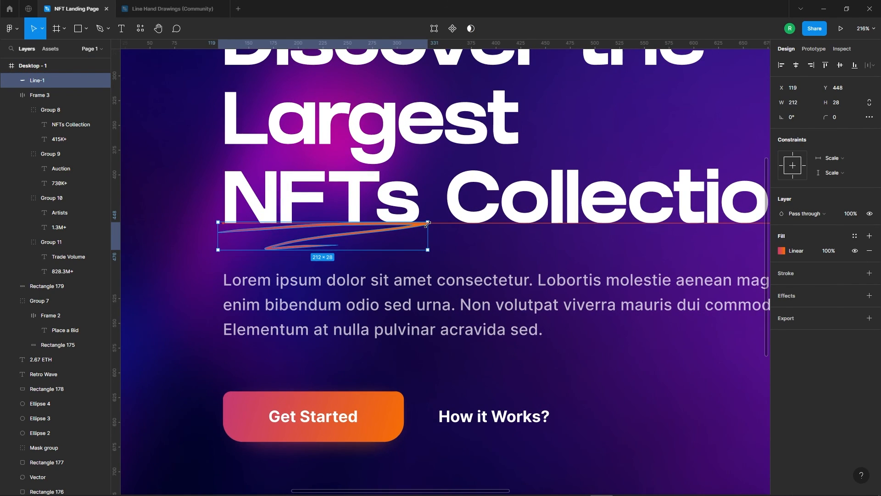
scroll(410, 221, down, 3)
click(202, 274)
scroll(201, 274, down, 3)
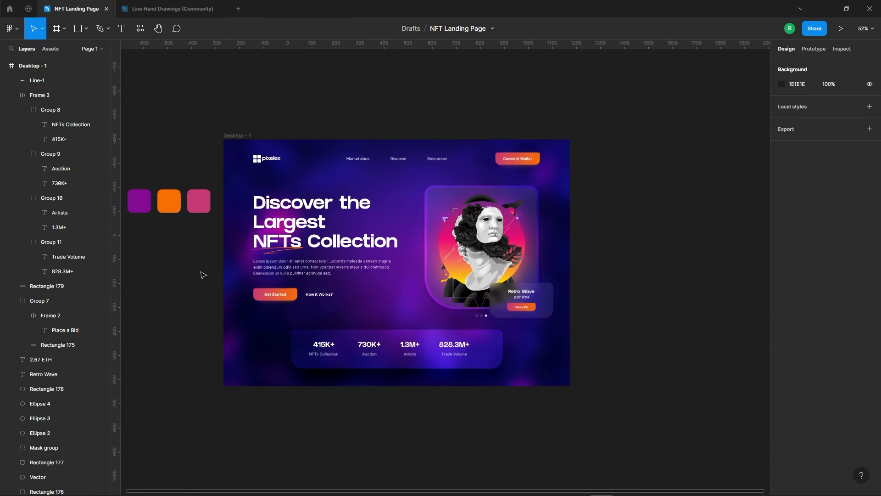
- Hide the editor interface and examine the finished landing page as a whole
scroll(384, 272, down, 2)
drag(398, 400, 482, 374)
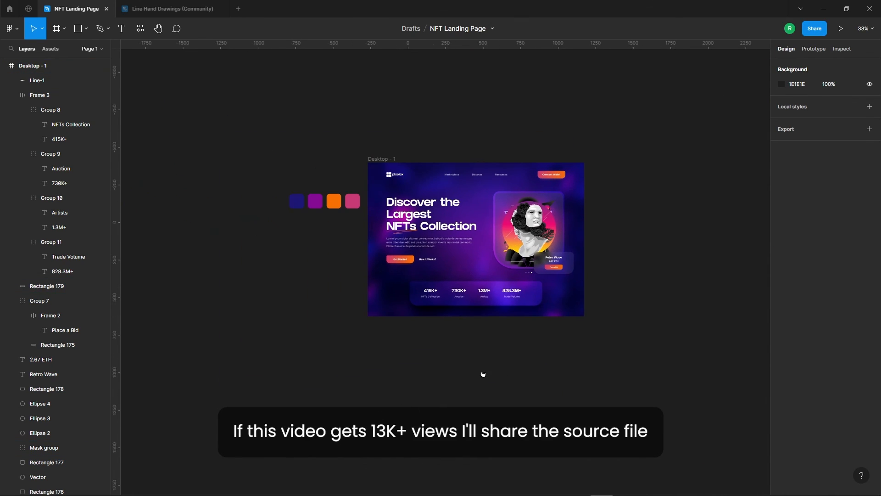
scroll(512, 270, up, 5)
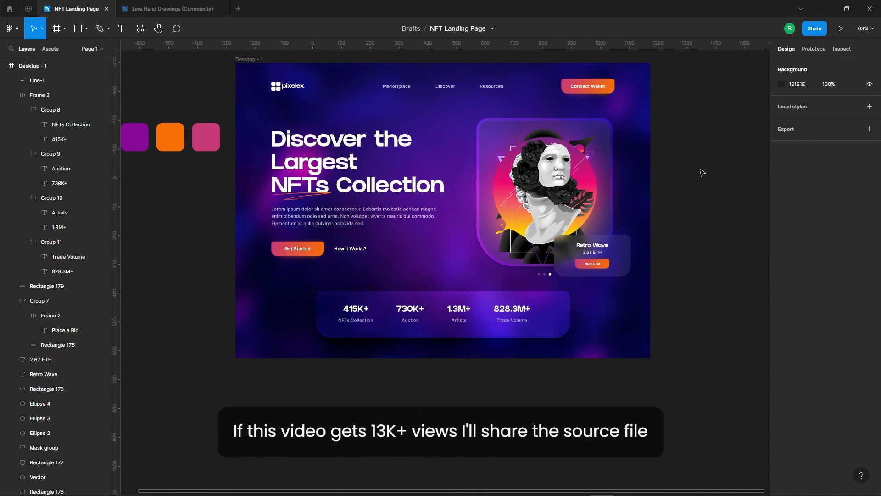
right_click(696, 167)
click(736, 199)
scroll(654, 246, up, 2)
drag(161, 88, 6, 207)
drag(271, 188, 434, 207)
drag(308, 171, 89, 171)
drag(871, 313, 791, 287)
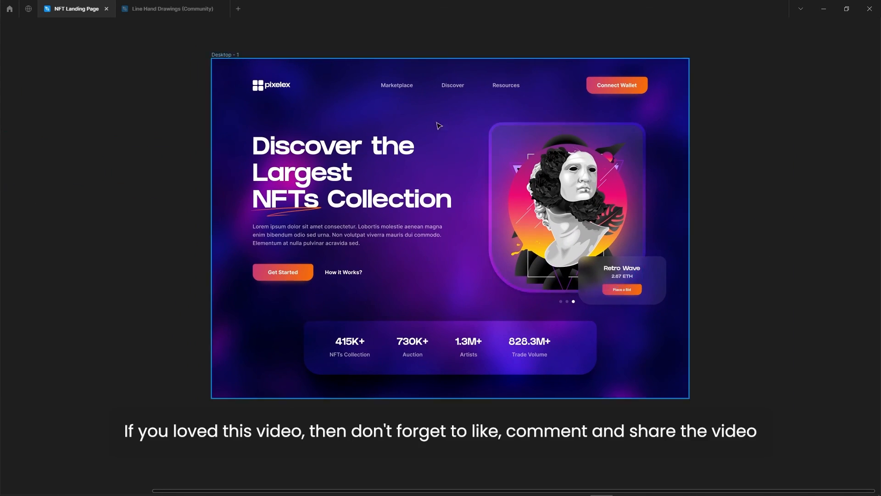
scroll(440, 148, up, 1)
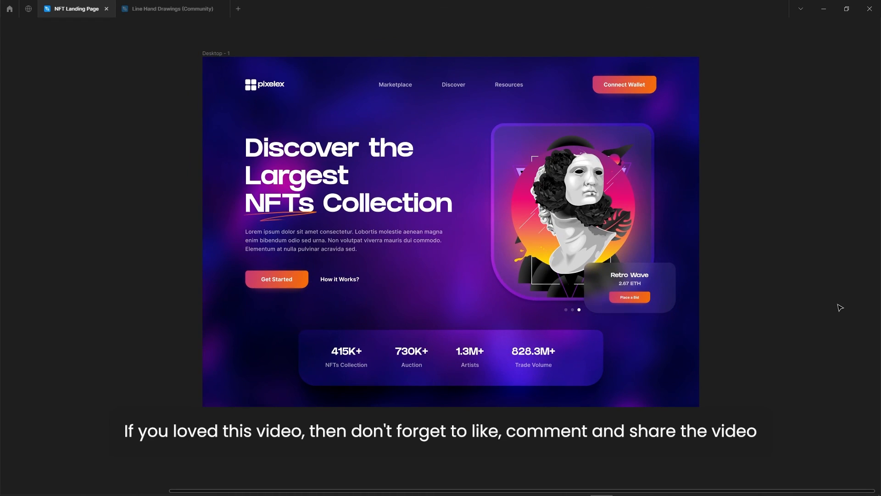